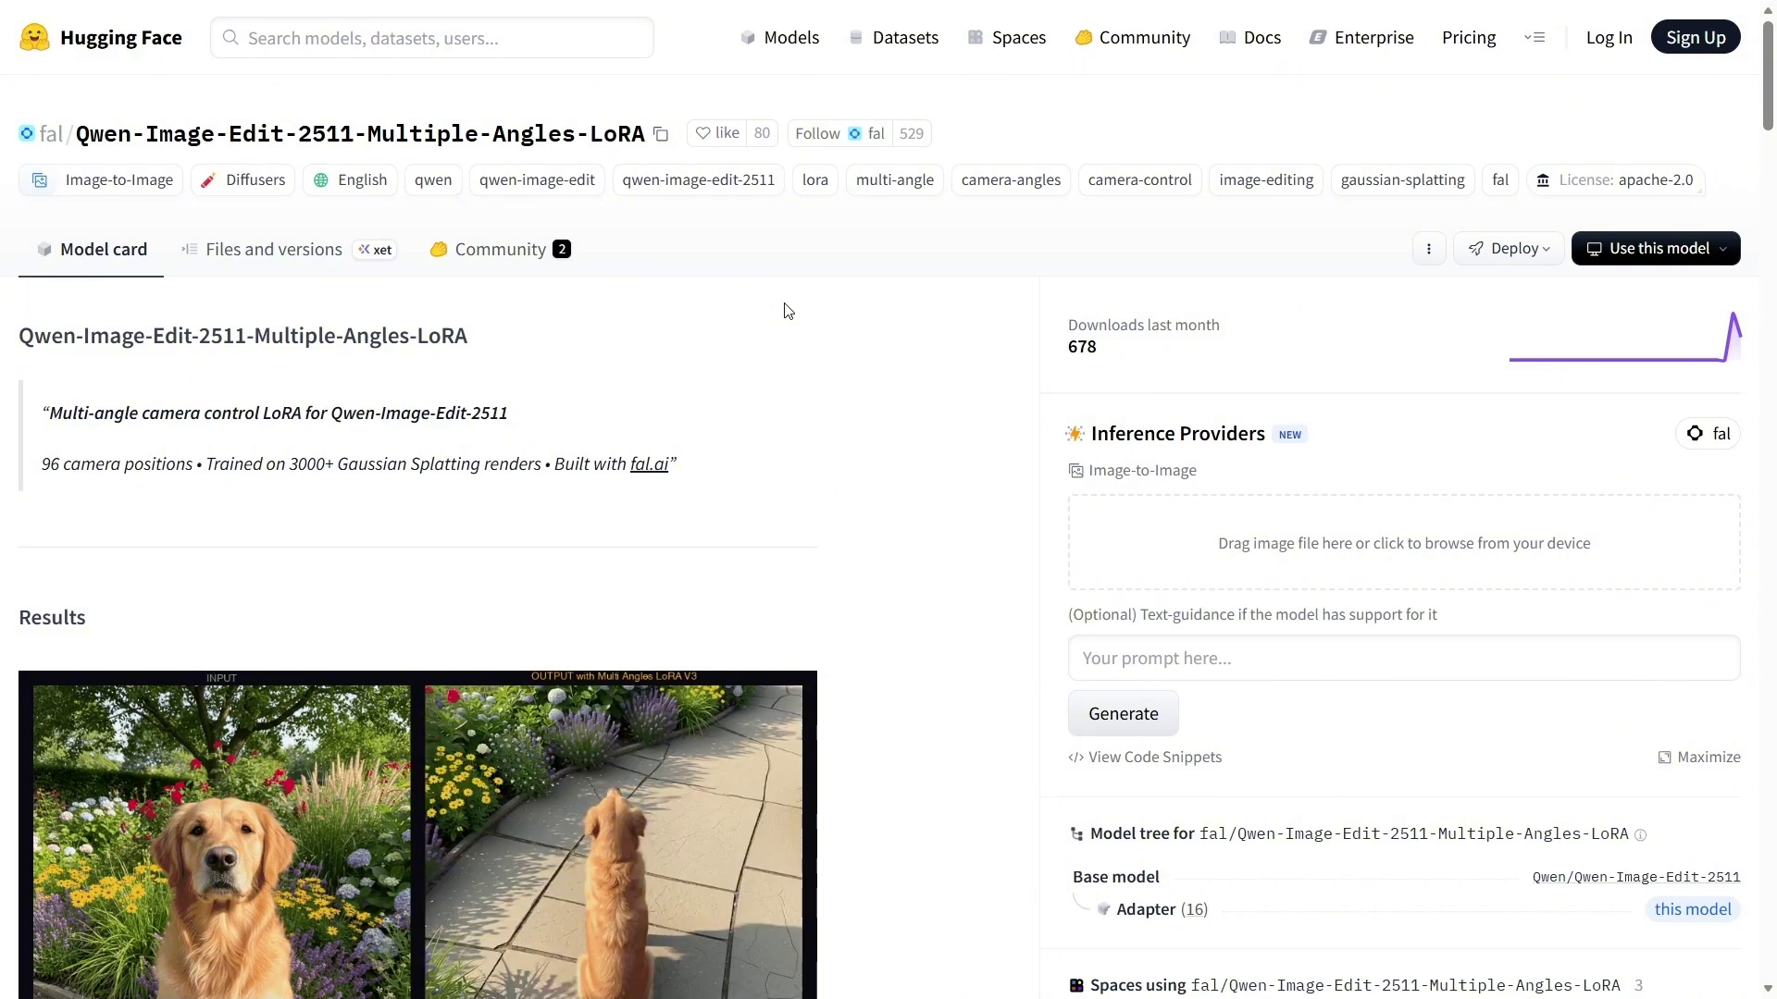
Scroll down the model card past the Results images to the animated 96-pose camera diagram
{"action": "scroll", "coordinate": [787, 310], "scroll_direction": "down", "scroll_amount": 1}
{"action": "scroll", "coordinate": [731, 246], "scroll_direction": "down", "scroll_amount": 1}
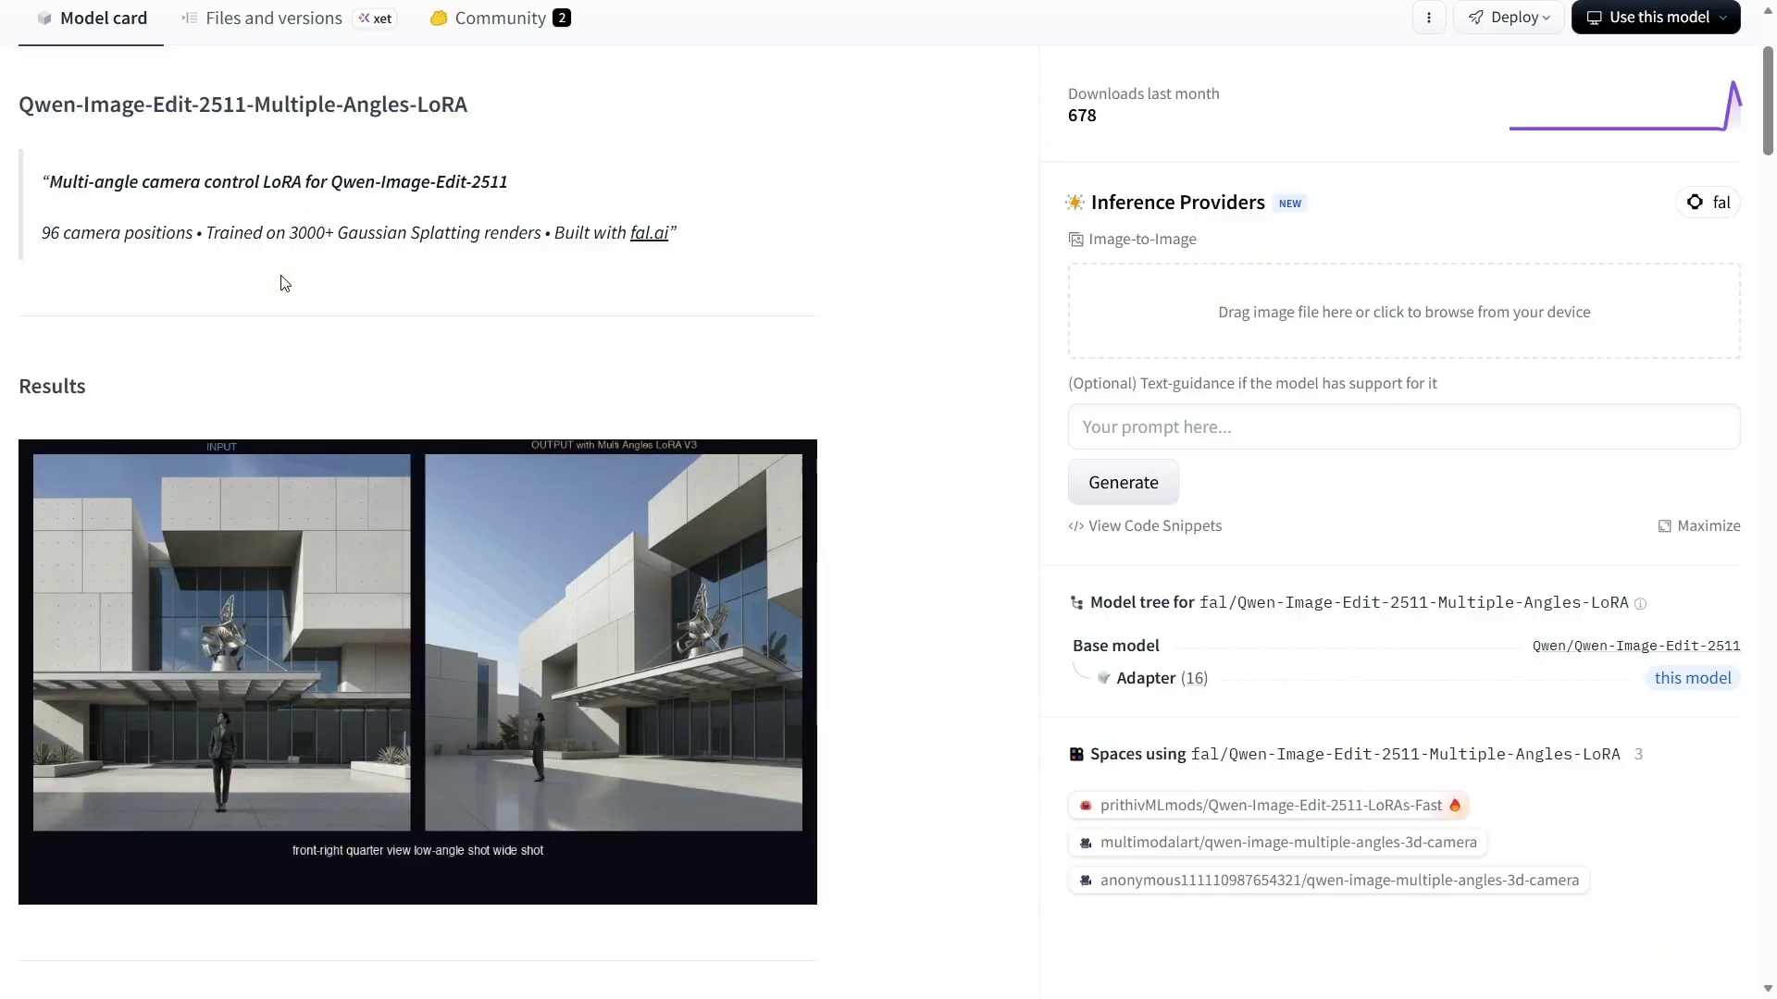
{"action": "scroll", "coordinate": [278, 278], "scroll_direction": "down", "scroll_amount": 5}
{"action": "scroll", "coordinate": [287, 280], "scroll_direction": "down", "scroll_amount": 1}
{"action": "scroll", "coordinate": [303, 283], "scroll_direction": "down", "scroll_amount": 2}
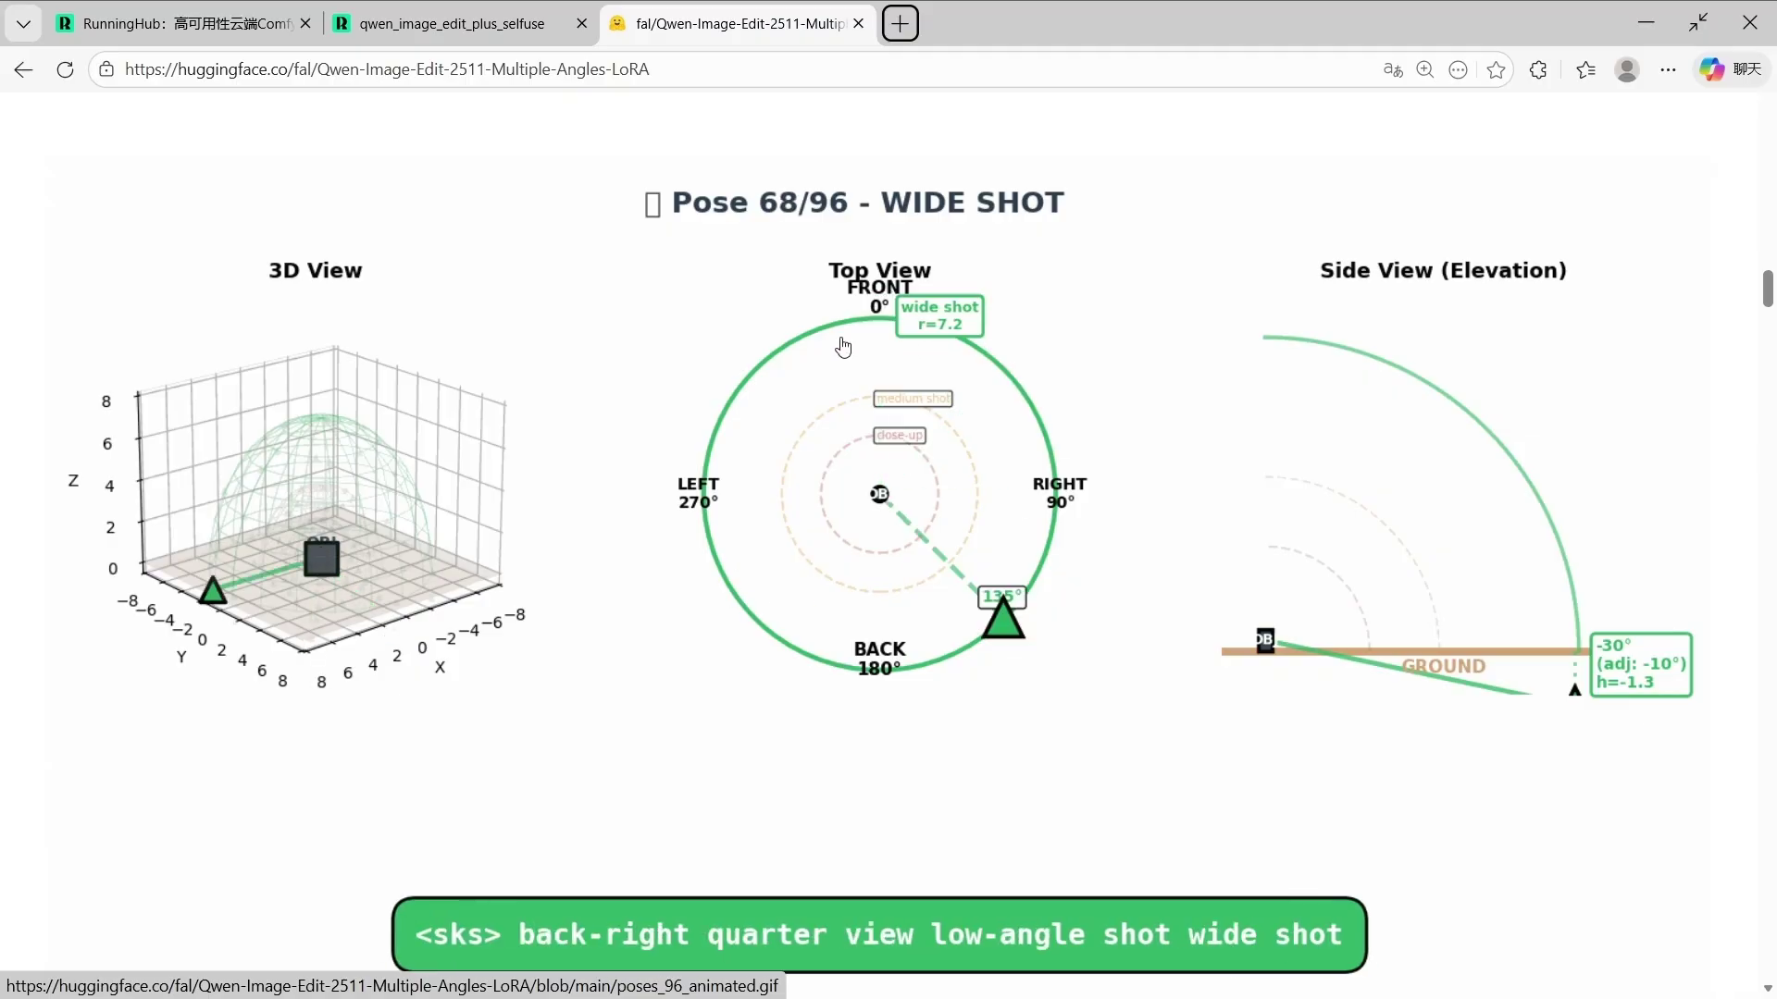
Scroll to the Prompt Format section with the <sks> azimuth-elevation-distance template and quick examples
{"action": "scroll", "coordinate": [940, 583], "scroll_direction": "up", "scroll_amount": 1}
{"action": "scroll", "coordinate": [944, 577], "scroll_direction": "down", "scroll_amount": 1}
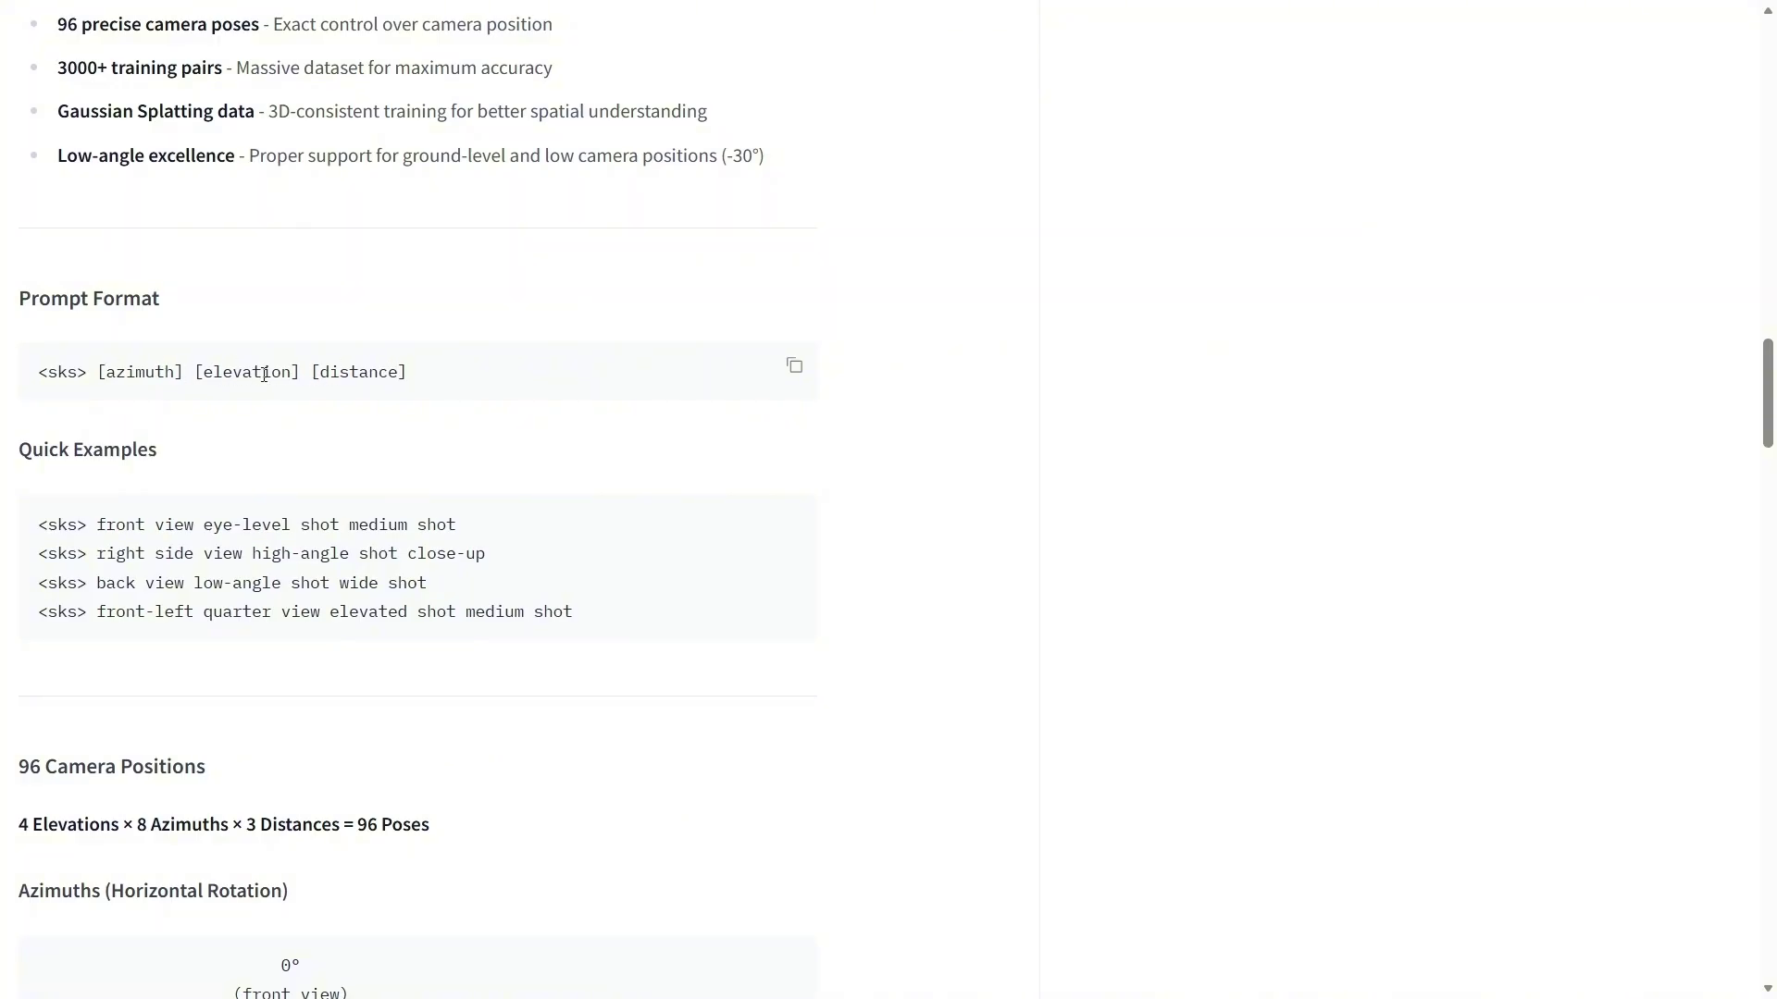
Highlight the [azimuth], [elevation] and [distance] terms in the Prompt Format template one by one
{"action": "scroll", "coordinate": [371, 368], "scroll_direction": "down", "scroll_amount": 2}
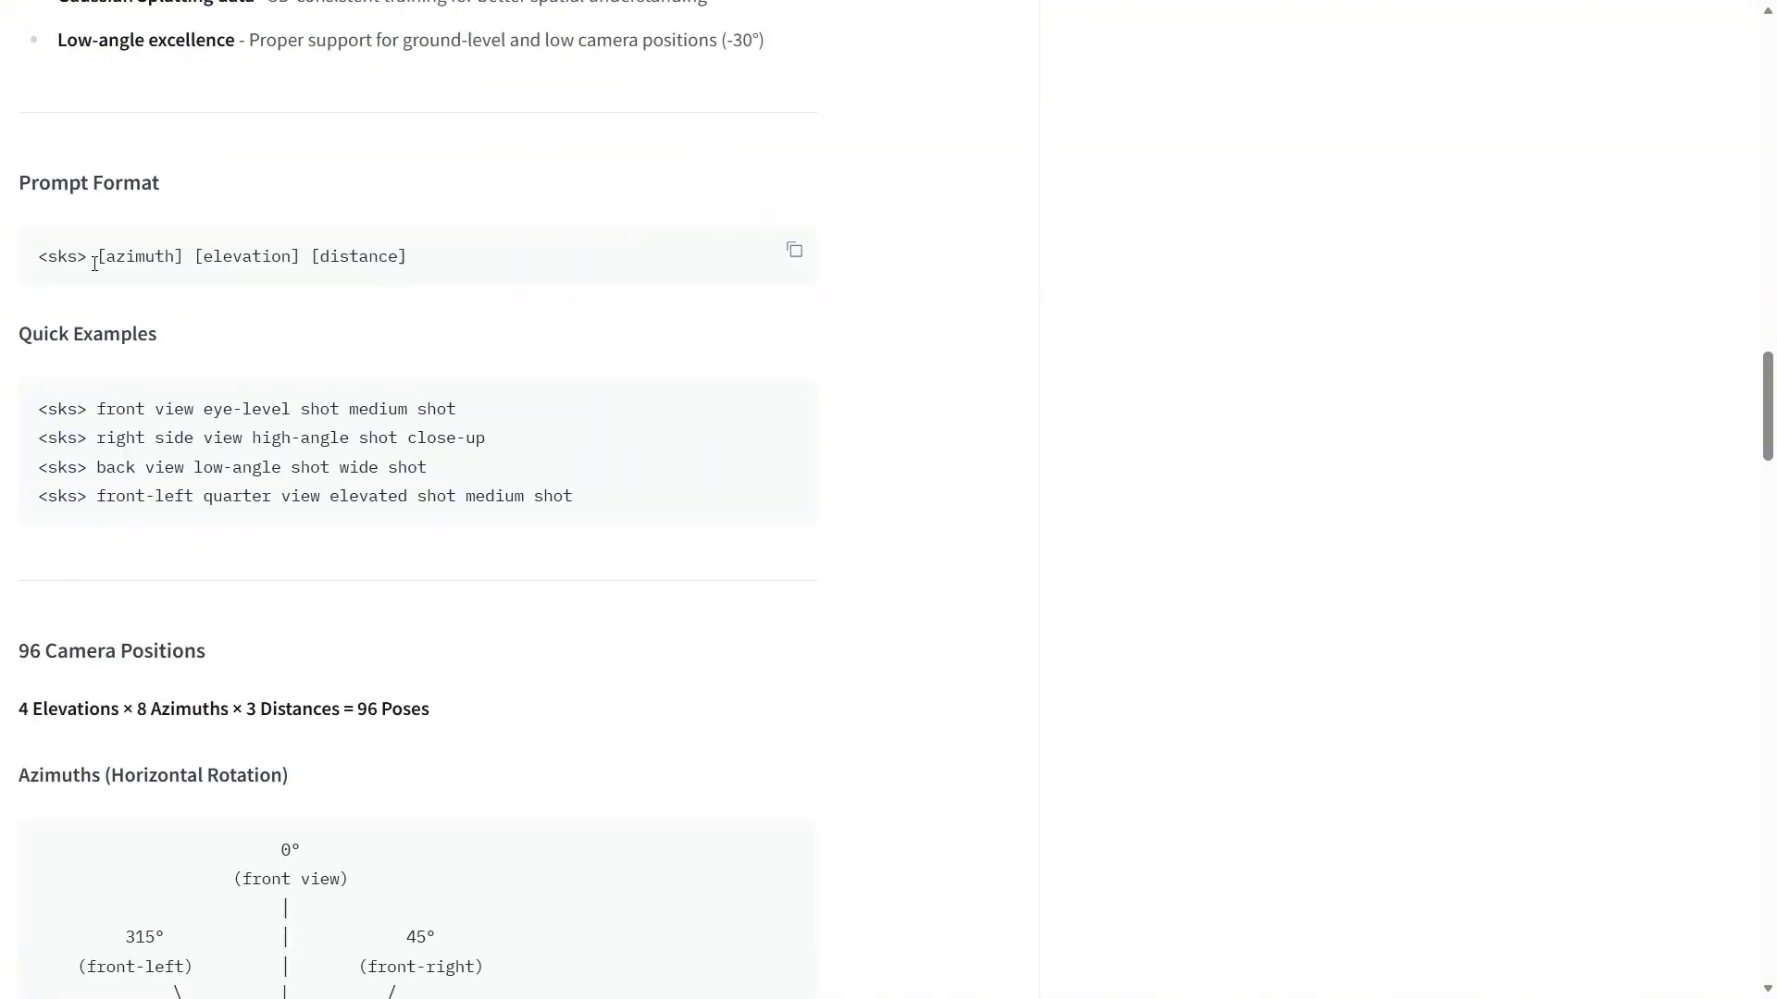
{"action": "left_click_drag", "start_coordinate": [97, 256], "coordinate": [196, 260]}
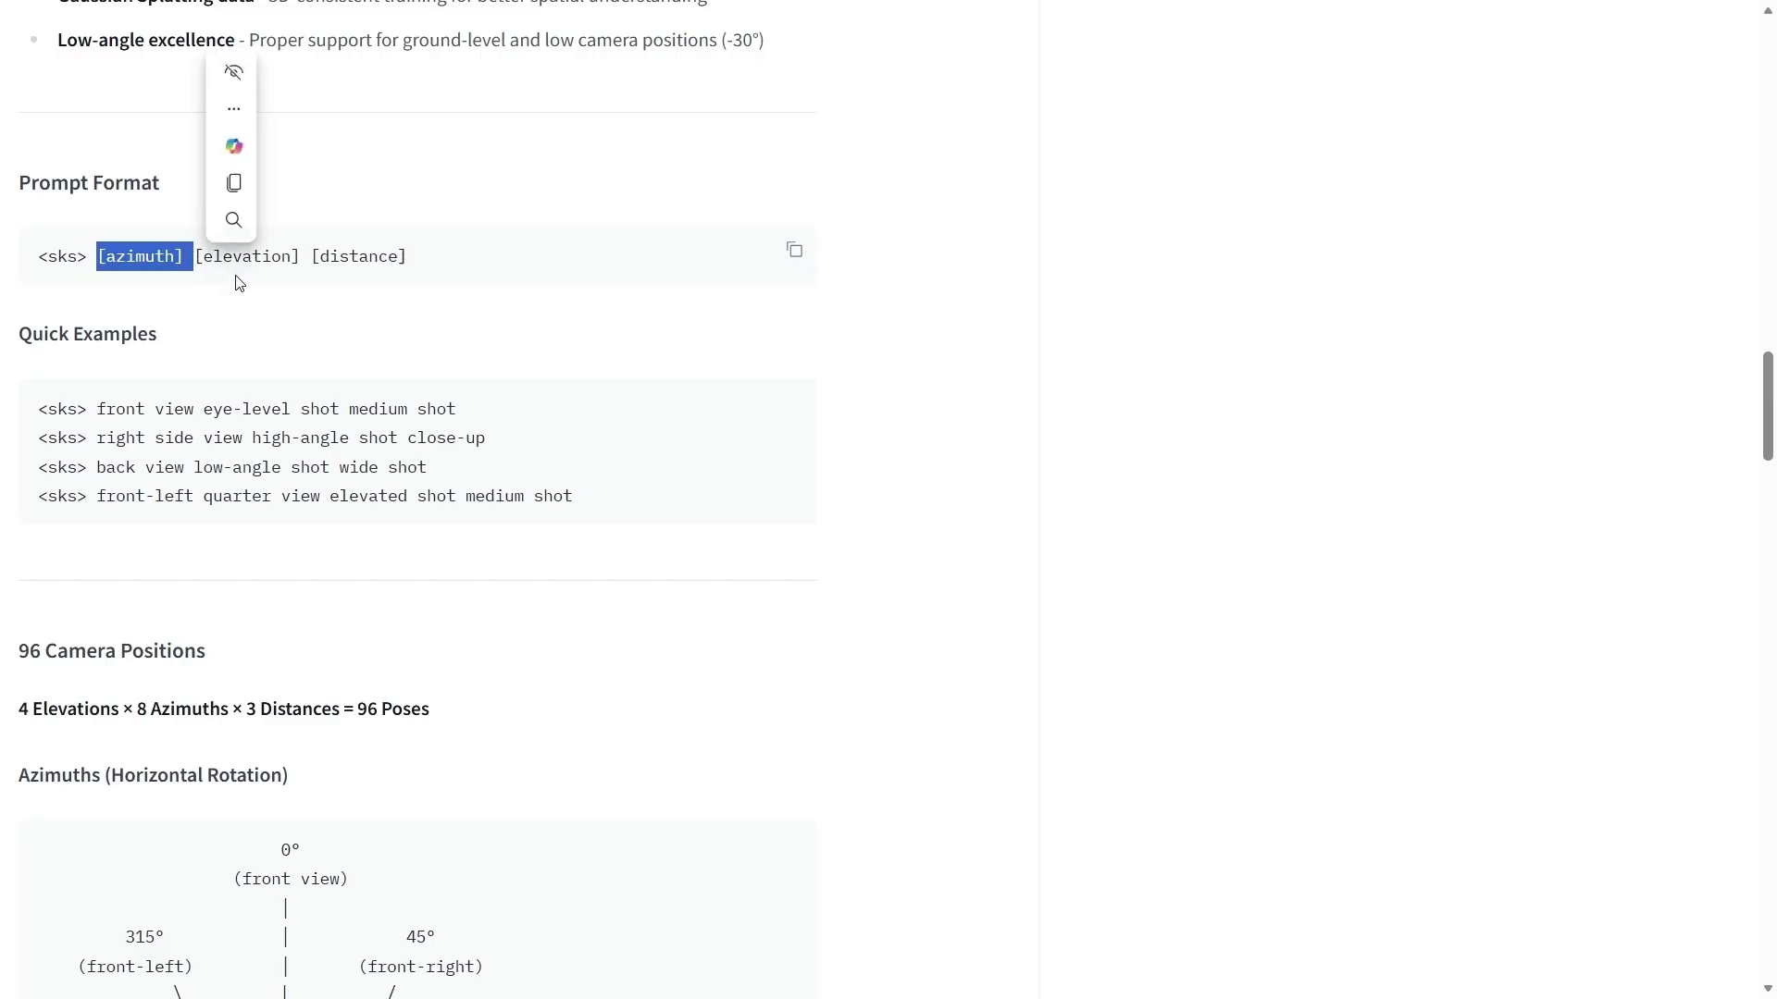
{"action": "left_click", "coordinate": [416, 311]}
{"action": "left_click_drag", "start_coordinate": [213, 256], "coordinate": [271, 258]}
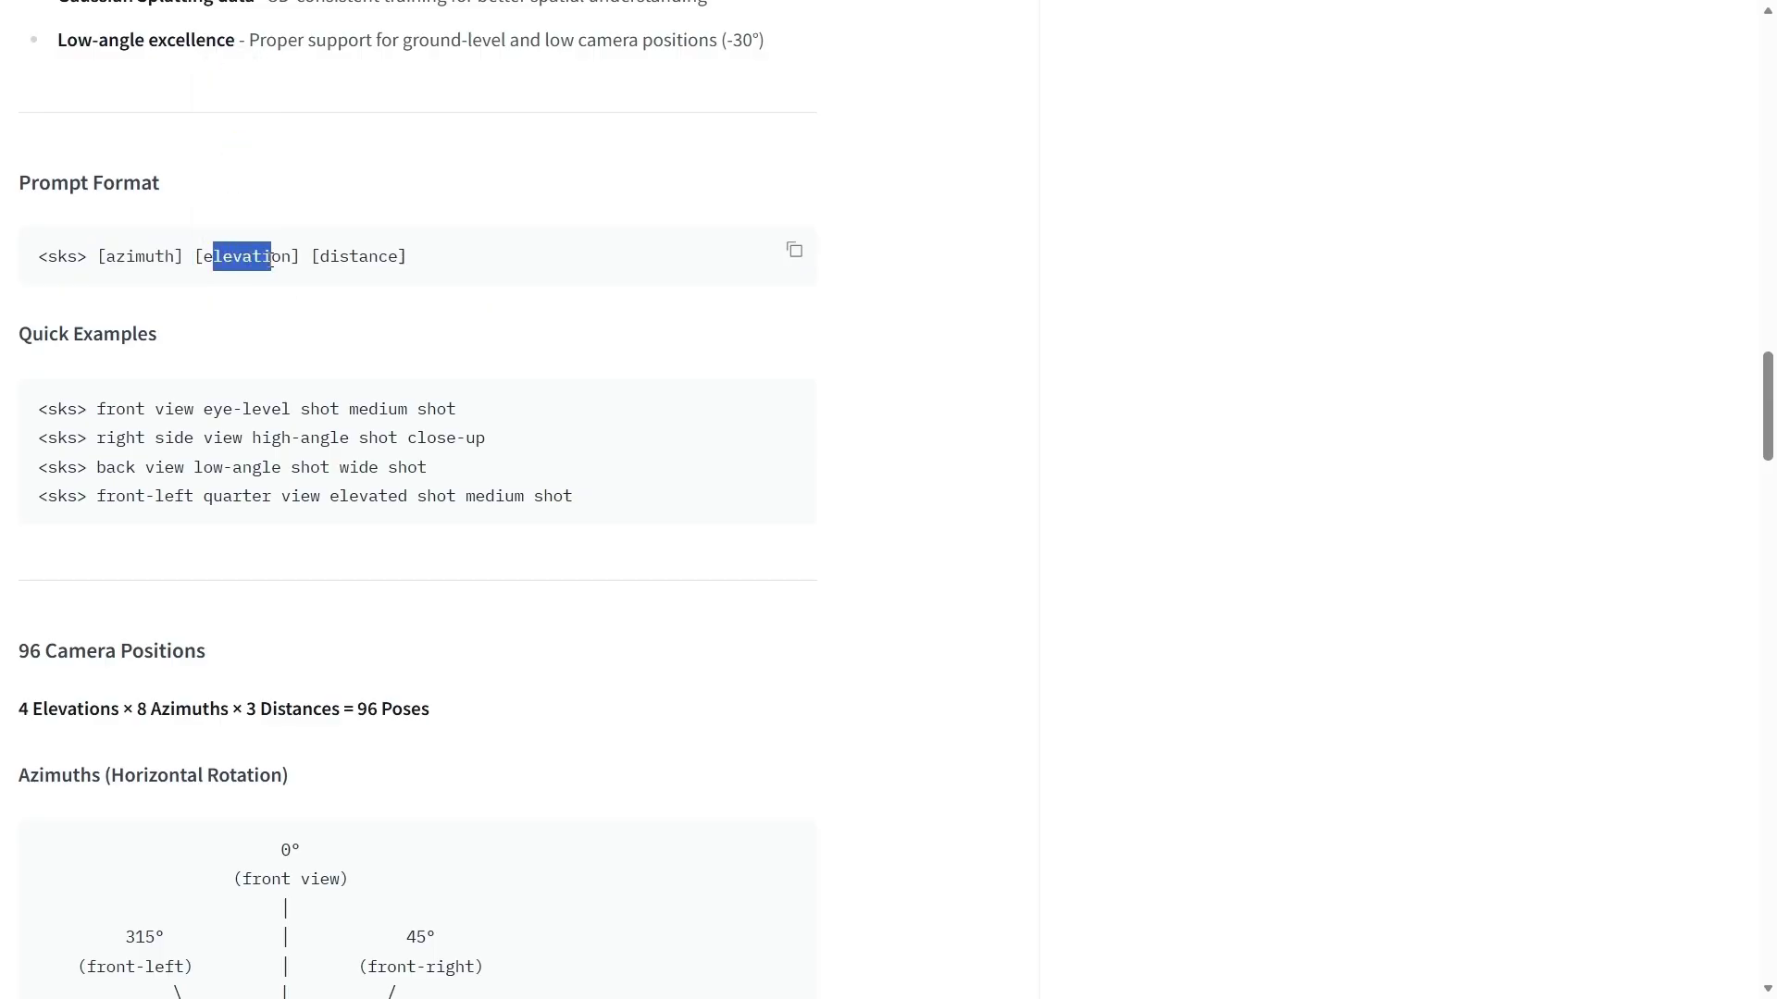
{"action": "left_click", "coordinate": [449, 320]}
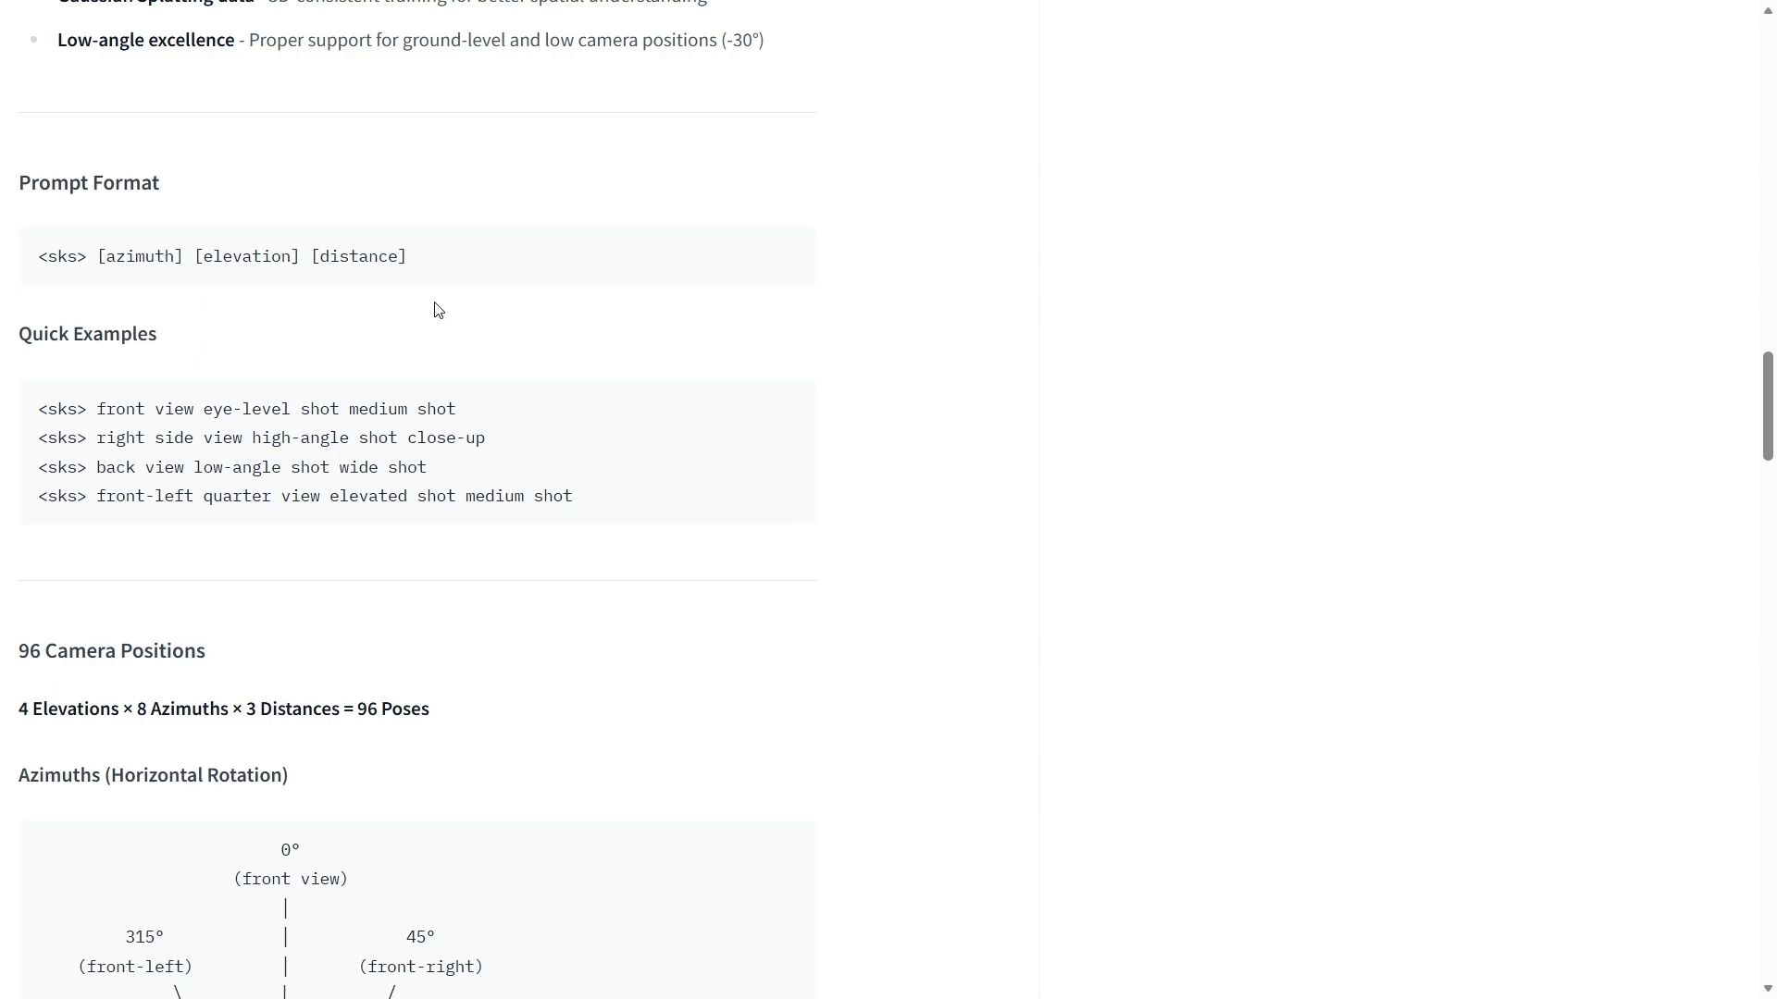
{"action": "left_click_drag", "start_coordinate": [328, 256], "coordinate": [389, 256]}
{"action": "left_click", "coordinate": [534, 336]}
Scroll down through the azimuth, elevation and distance camera-position tables and files list
{"action": "scroll", "coordinate": [535, 368], "scroll_direction": "down", "scroll_amount": 4}
{"action": "scroll", "coordinate": [563, 376], "scroll_direction": "down", "scroll_amount": 2}
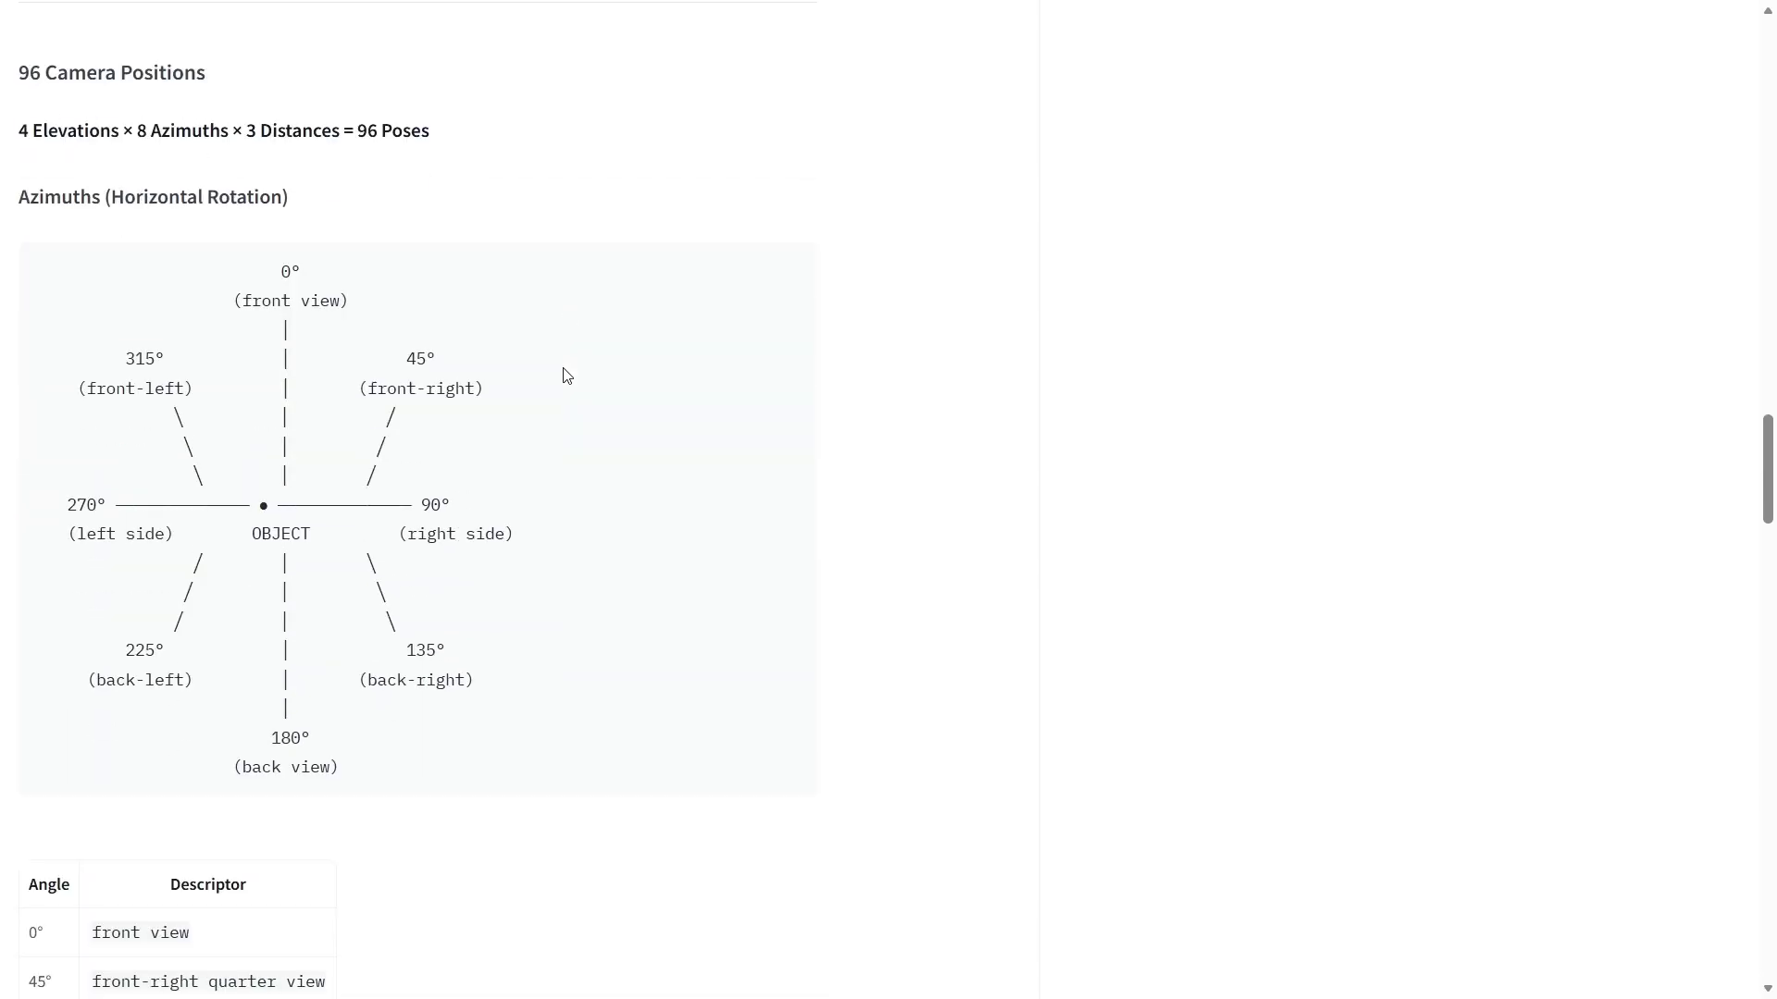
{"action": "scroll", "coordinate": [566, 375], "scroll_direction": "down", "scroll_amount": 1}
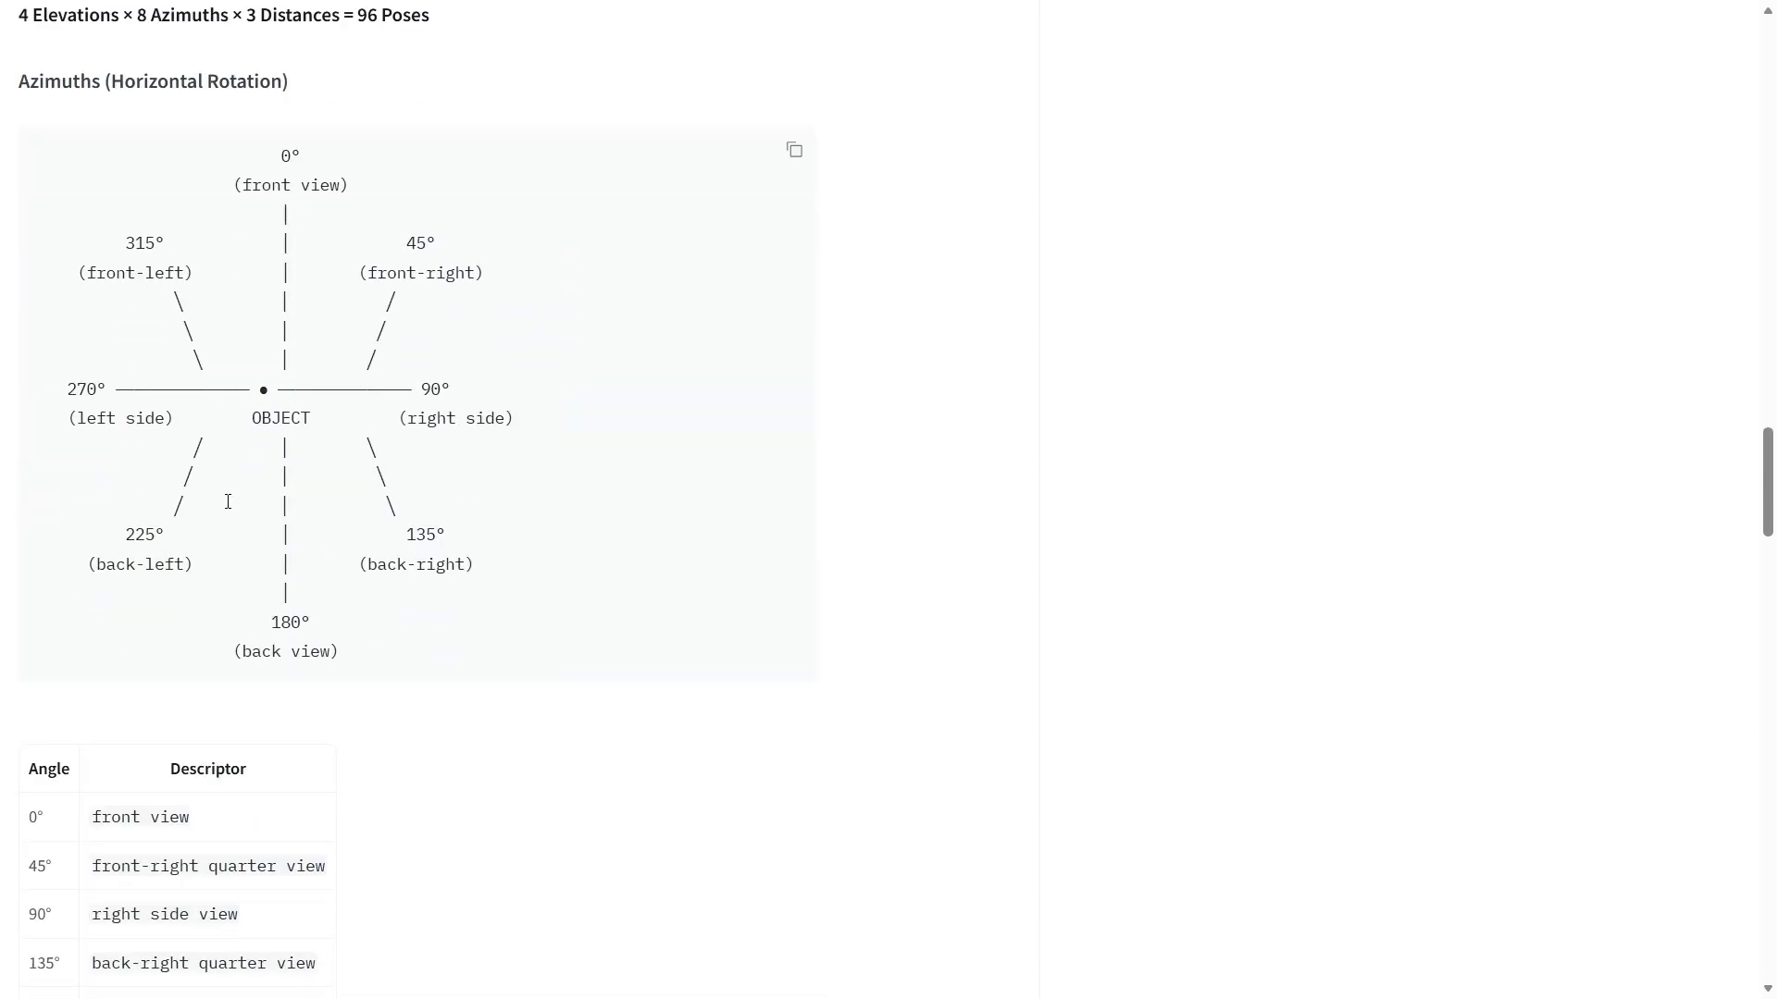
{"action": "scroll", "coordinate": [563, 355], "scroll_direction": "down", "scroll_amount": 8}
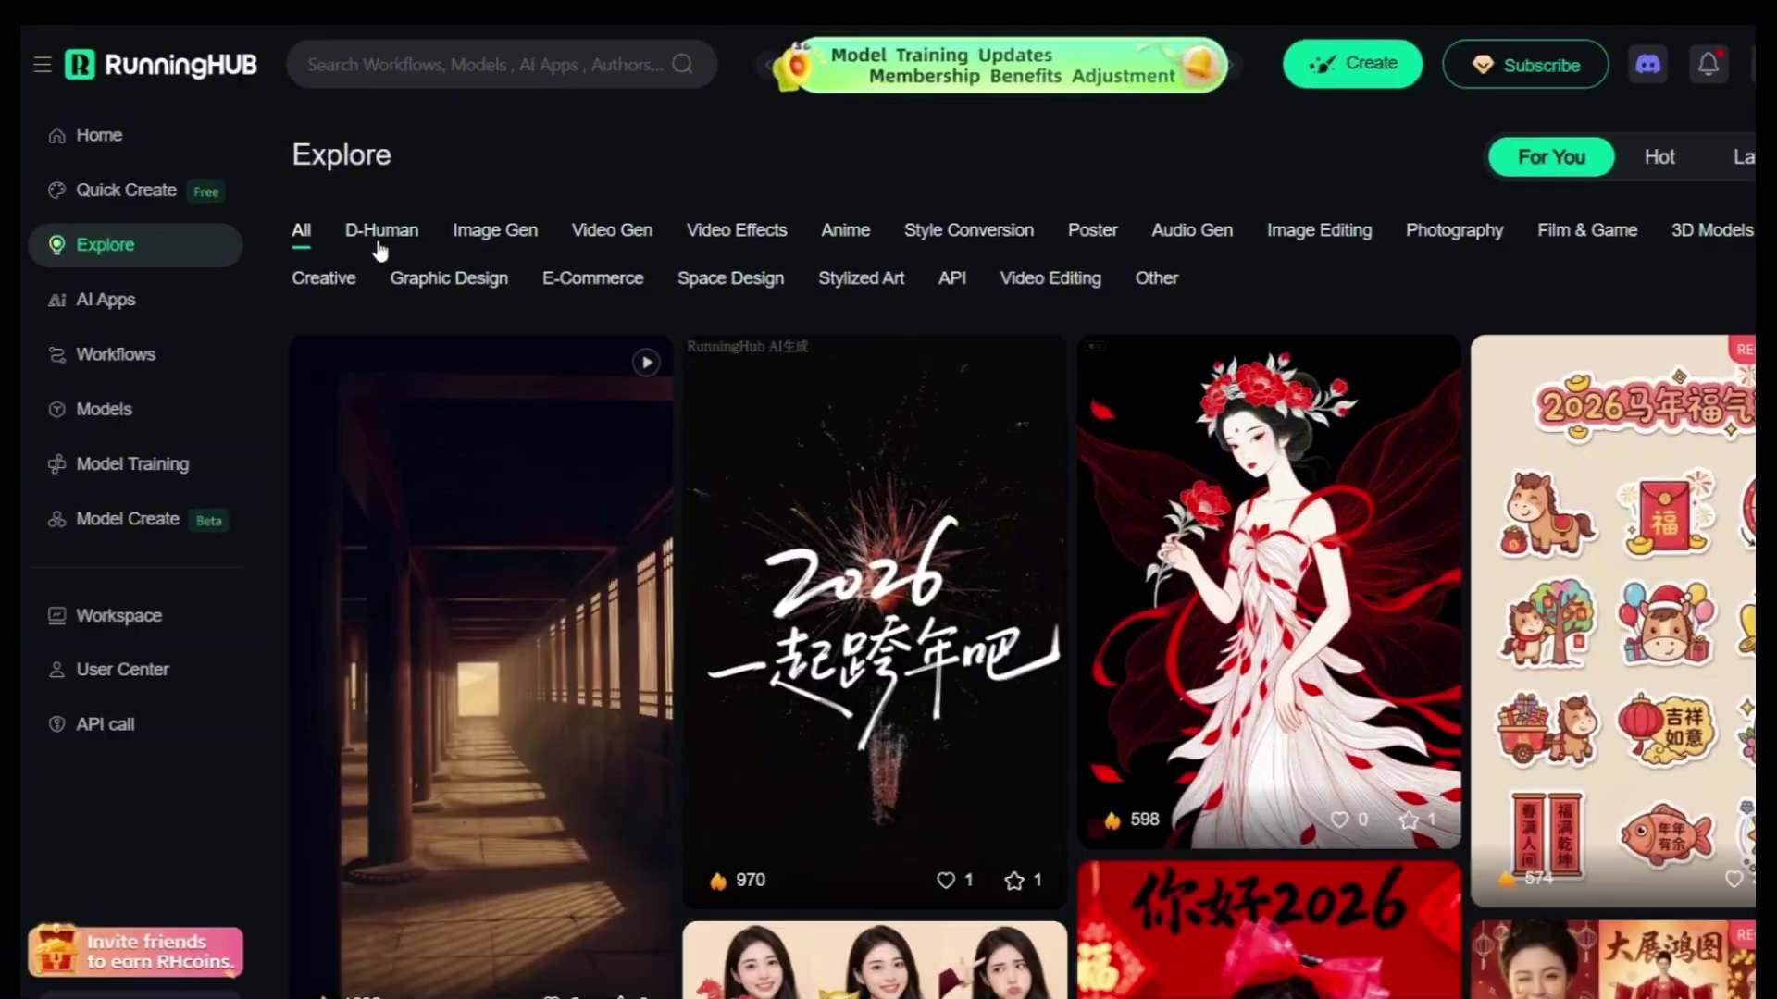
Browse the D-Human, Image Gen, Video Effects and Anime categories of the Explore feed
{"action": "left_click", "coordinate": [378, 243]}
{"action": "left_click", "coordinate": [610, 379]}
{"action": "left_click", "coordinate": [954, 375]}
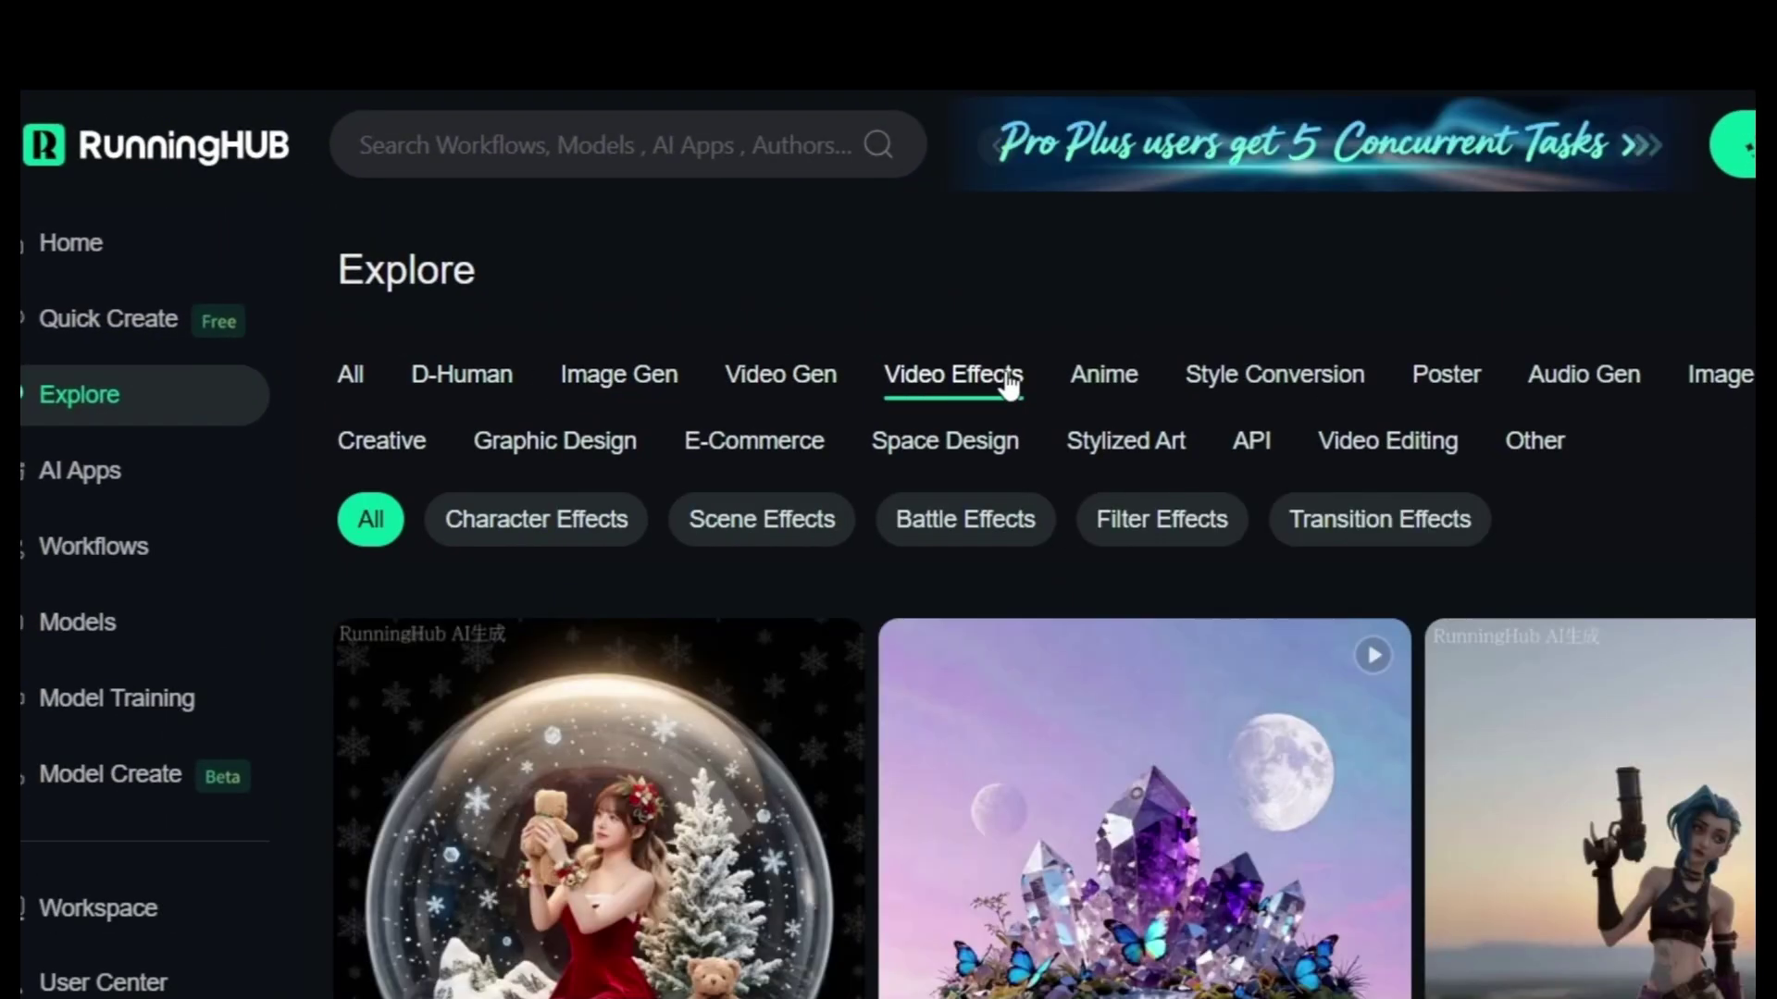
{"action": "left_click", "coordinate": [1104, 375]}
{"action": "scroll", "coordinate": [1522, 532], "scroll_direction": "down", "scroll_amount": 3}
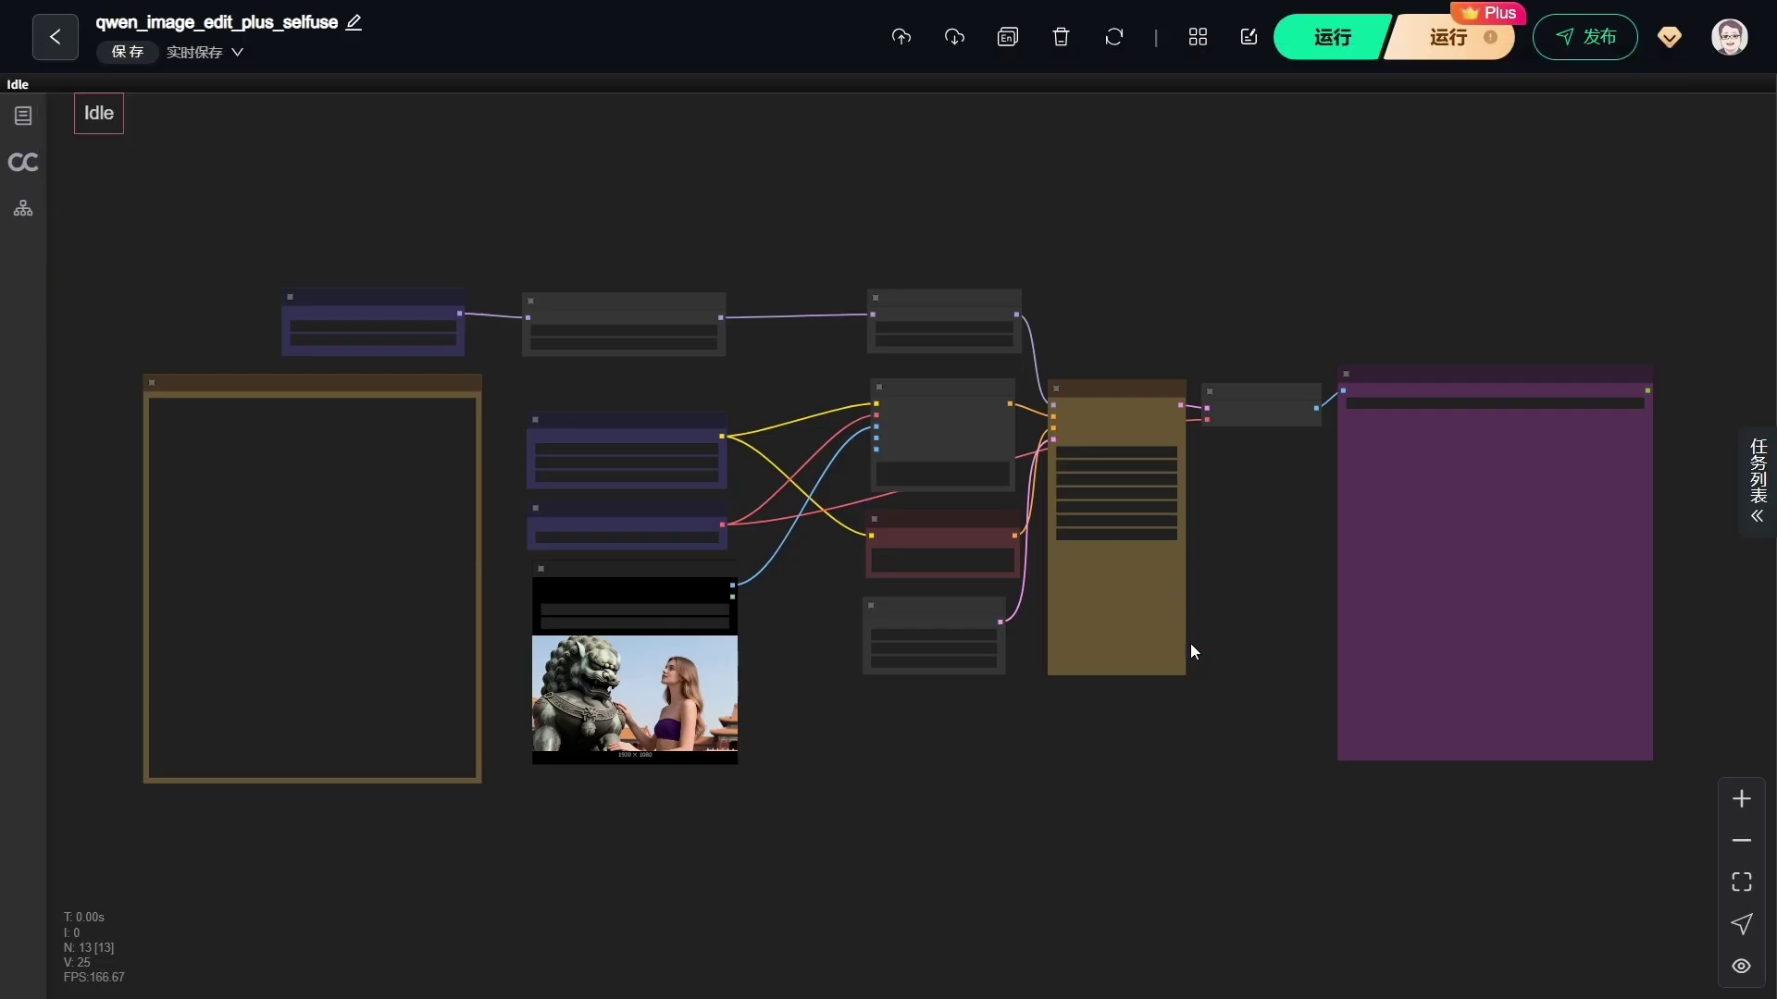
Inspect the Load Diffusion Model node and nudge the first LoRA loader #136 right
{"action": "scroll", "coordinate": [870, 461], "scroll_direction": "down", "scroll_amount": 3}
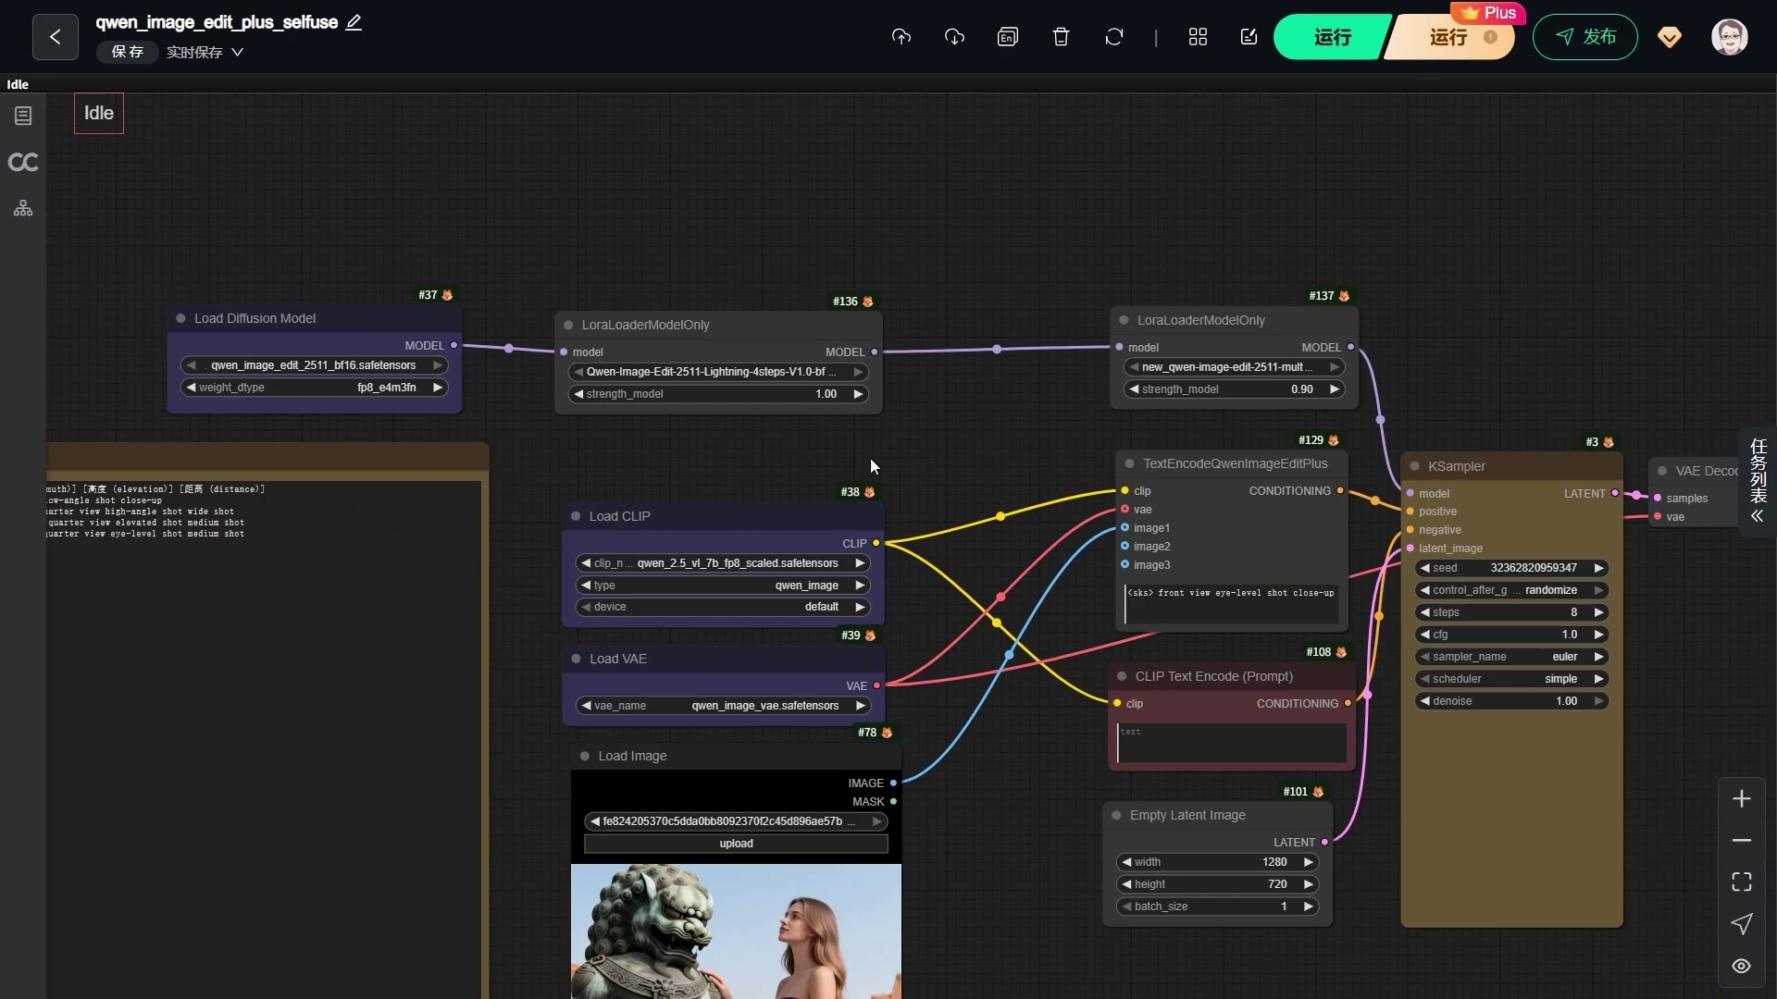
{"action": "left_click_drag", "start_coordinate": [947, 489], "coordinate": [750, 385]}
{"action": "scroll", "coordinate": [456, 309], "scroll_direction": "up", "scroll_amount": 3}
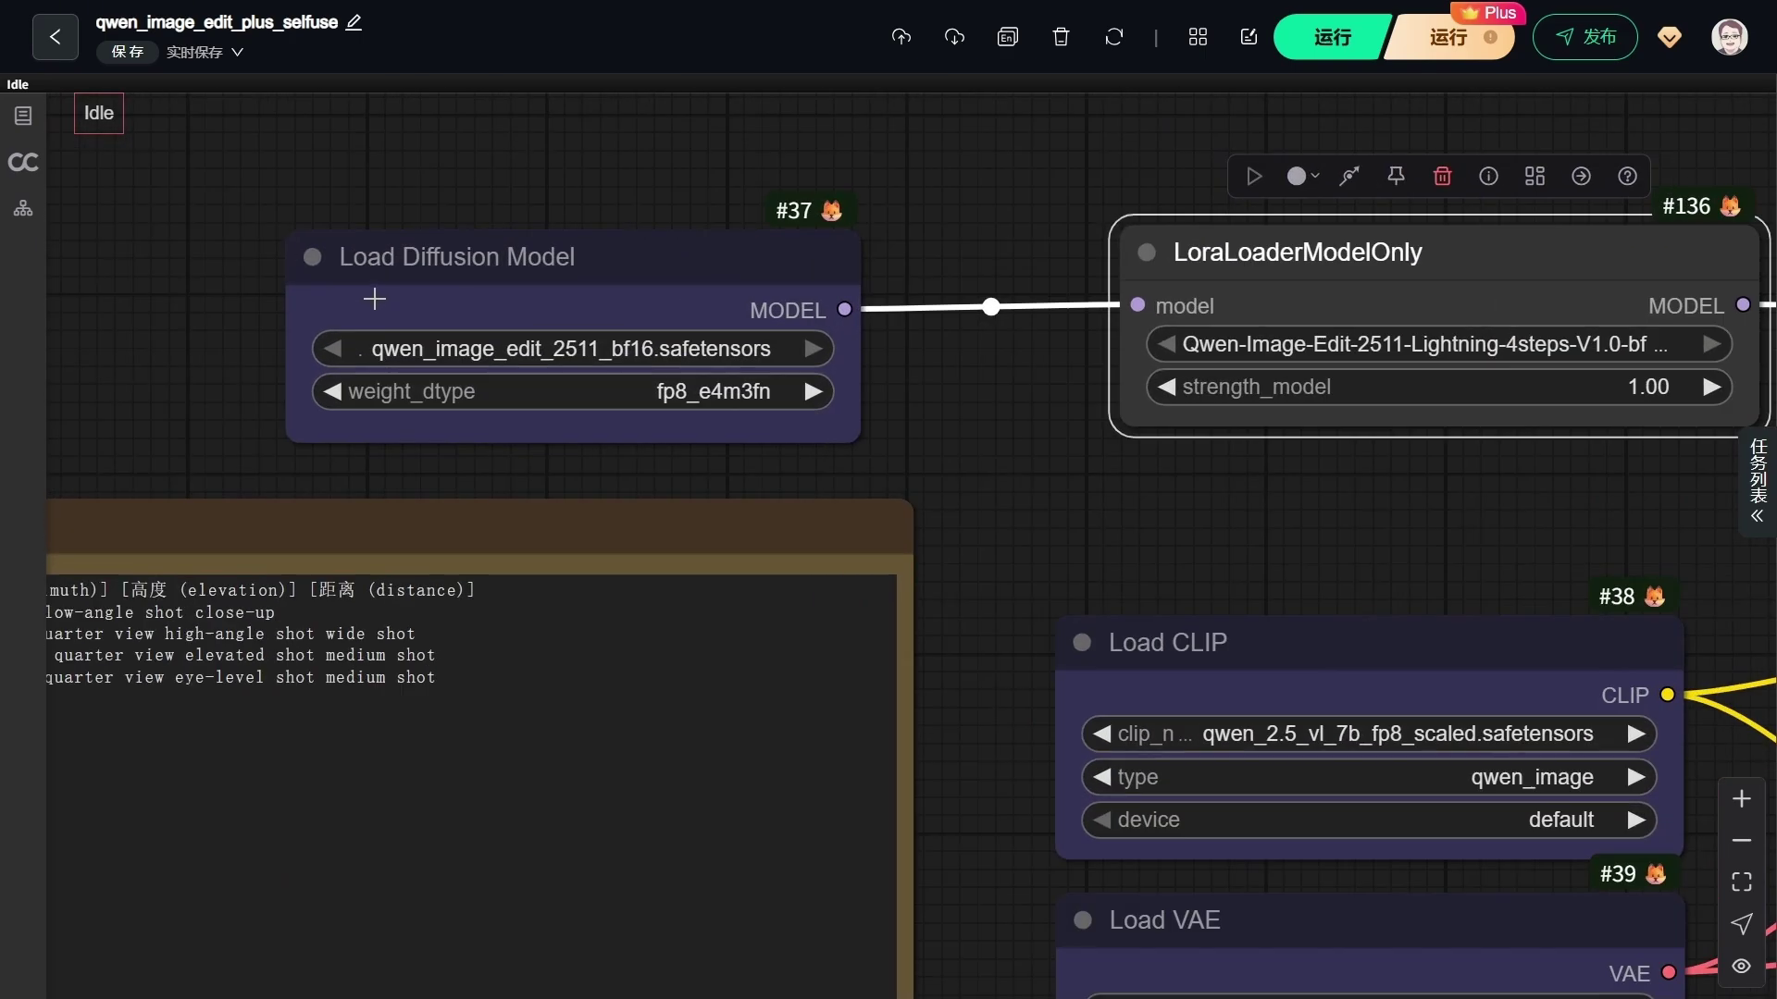
{"action": "scroll", "coordinate": [373, 294], "scroll_direction": "up", "scroll_amount": 3}
{"action": "left_click_drag", "start_coordinate": [567, 277], "coordinate": [568, 277]}
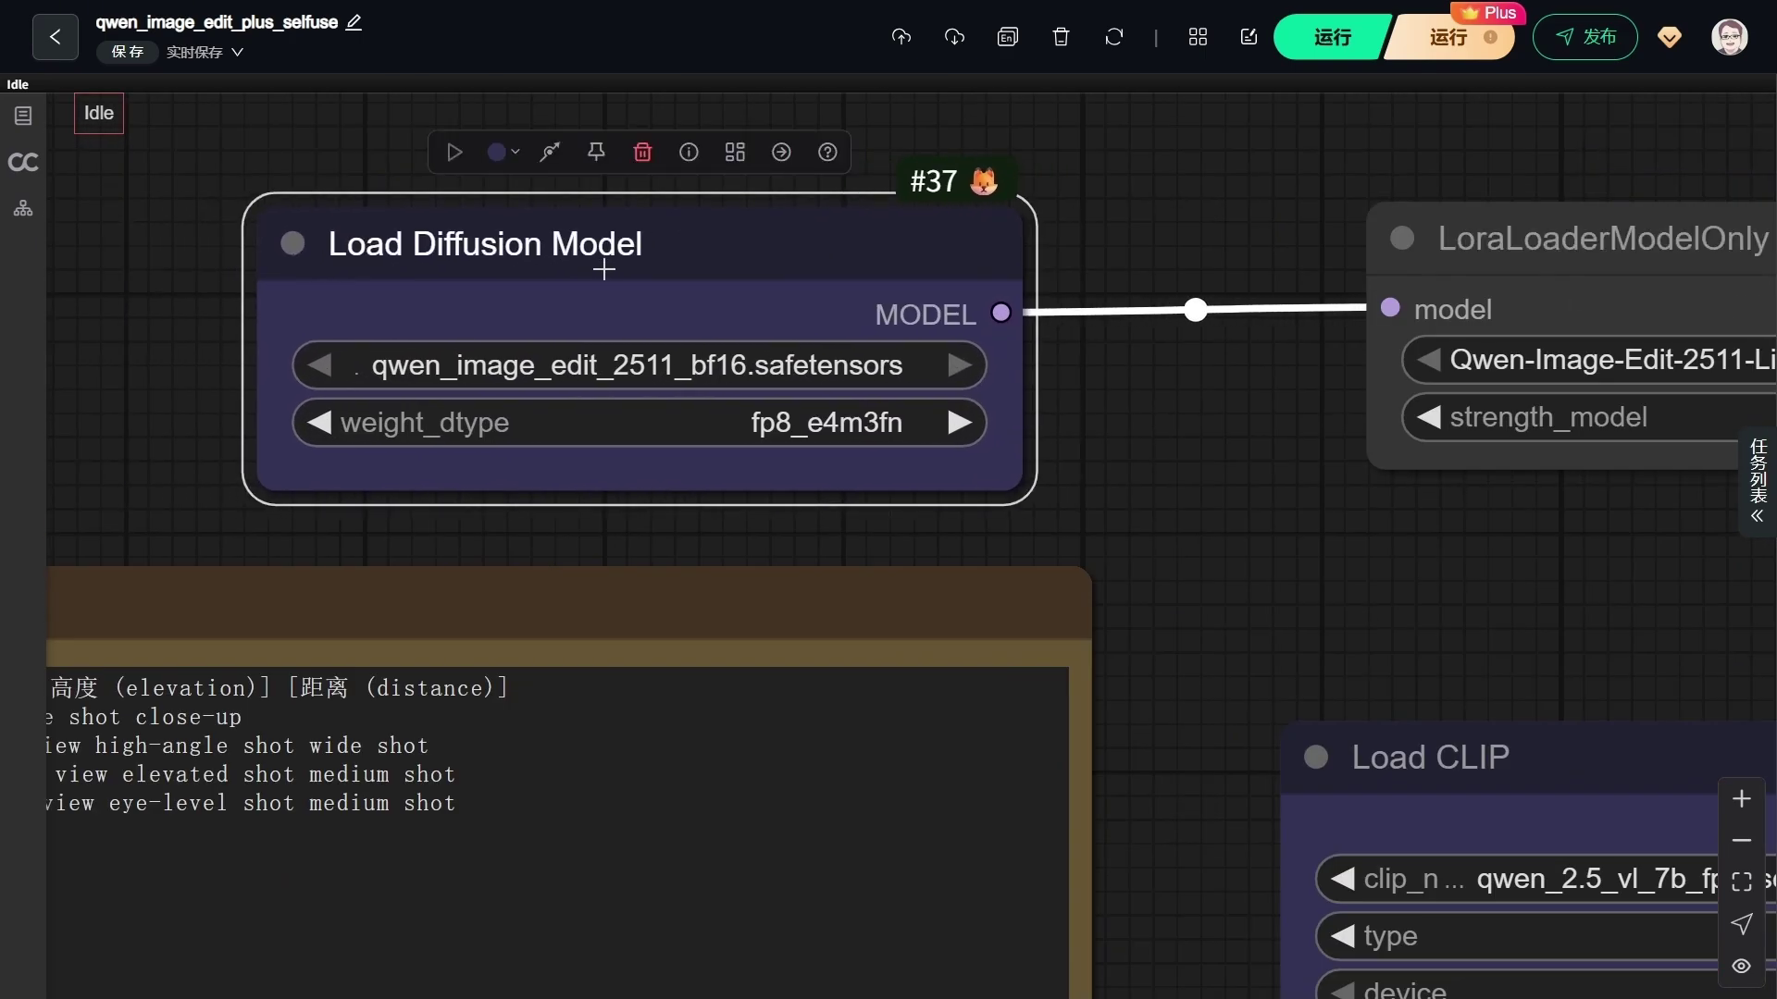
{"action": "scroll", "coordinate": [1108, 418], "scroll_direction": "down", "scroll_amount": 5}
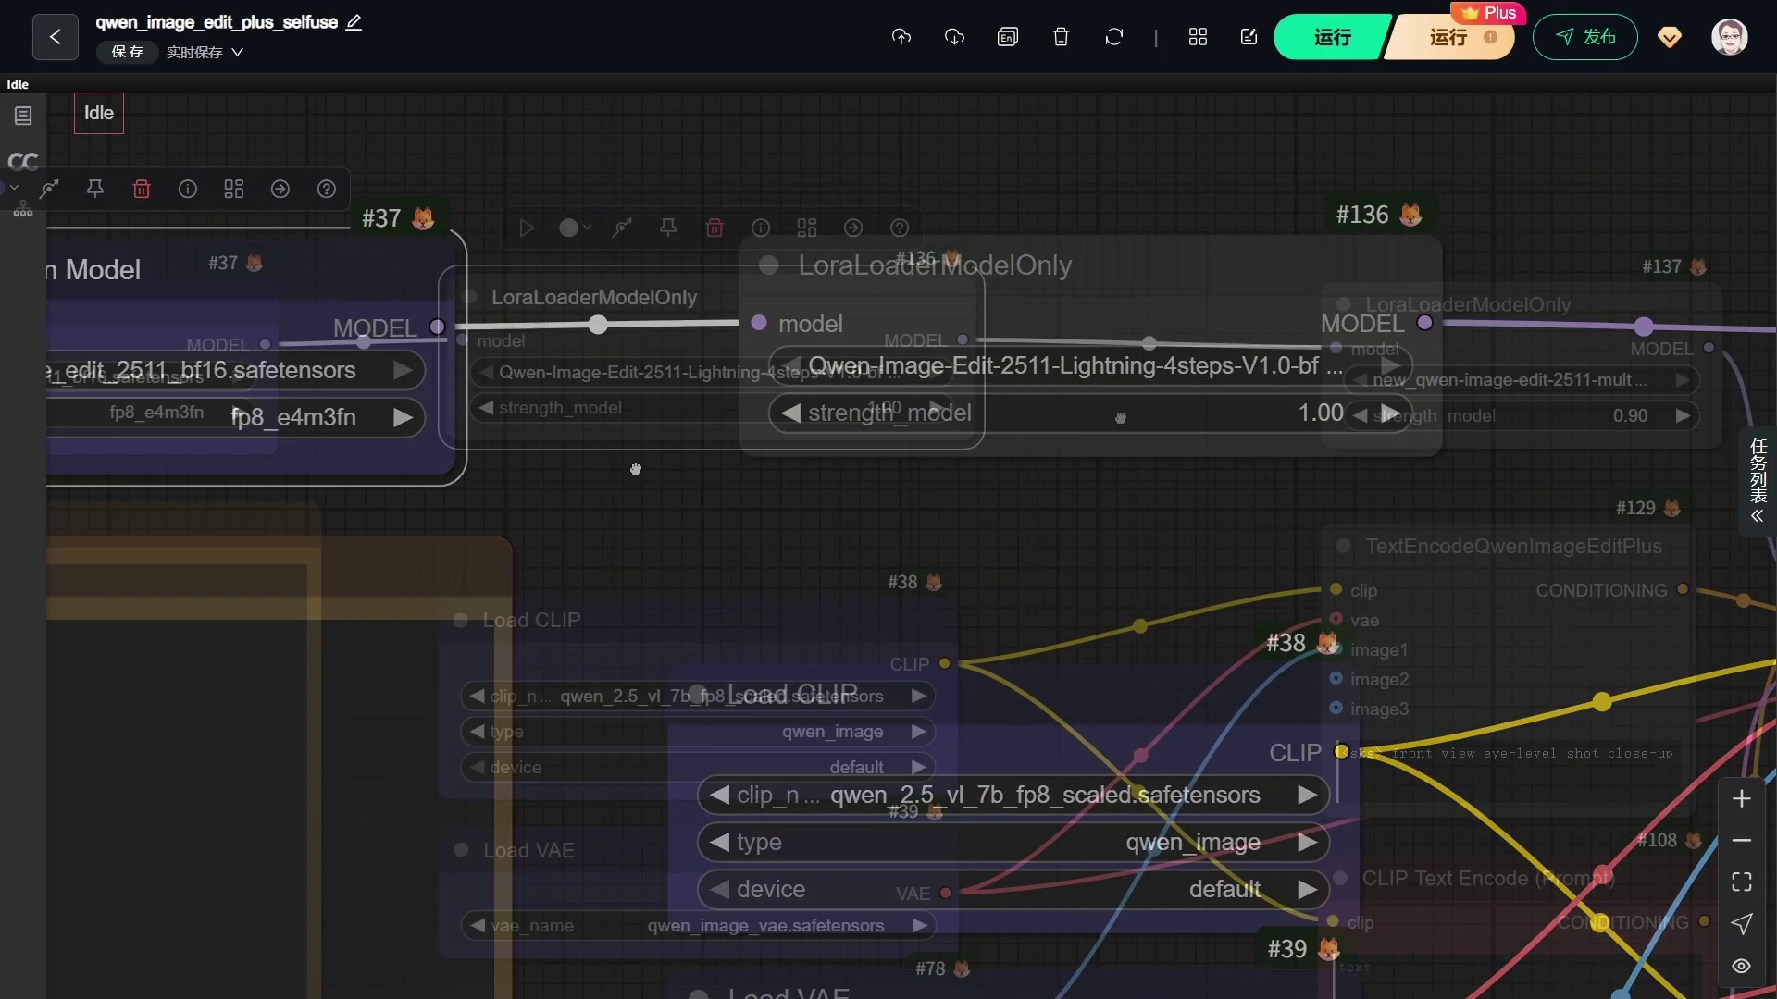
{"action": "left_click", "coordinate": [689, 322]}
{"action": "scroll", "coordinate": [689, 323], "scroll_direction": "up", "scroll_amount": 3}
{"action": "left_click_drag", "start_coordinate": [689, 323], "coordinate": [741, 323]}
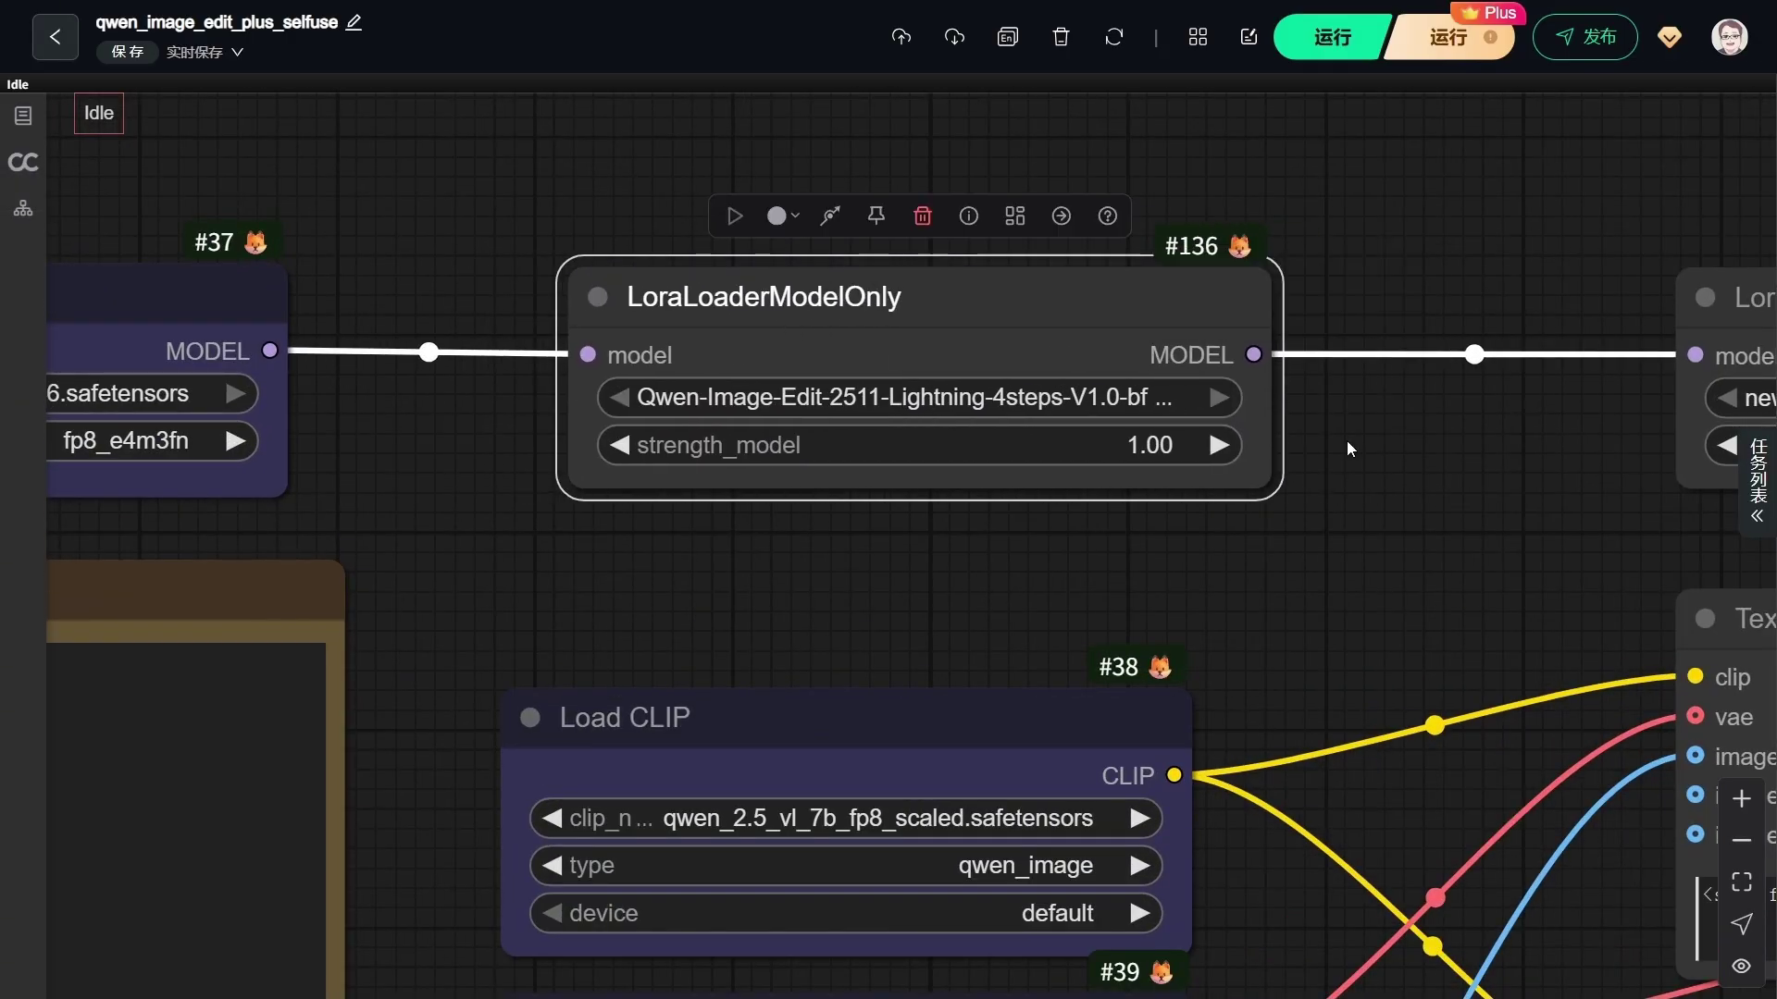
Move LoRA loader #137 up-left and widen it to show the multiple-angles file name
{"action": "left_click_drag", "start_coordinate": [1568, 432], "coordinate": [818, 393]}
{"action": "left_click_drag", "start_coordinate": [1130, 308], "coordinate": [1009, 282]}
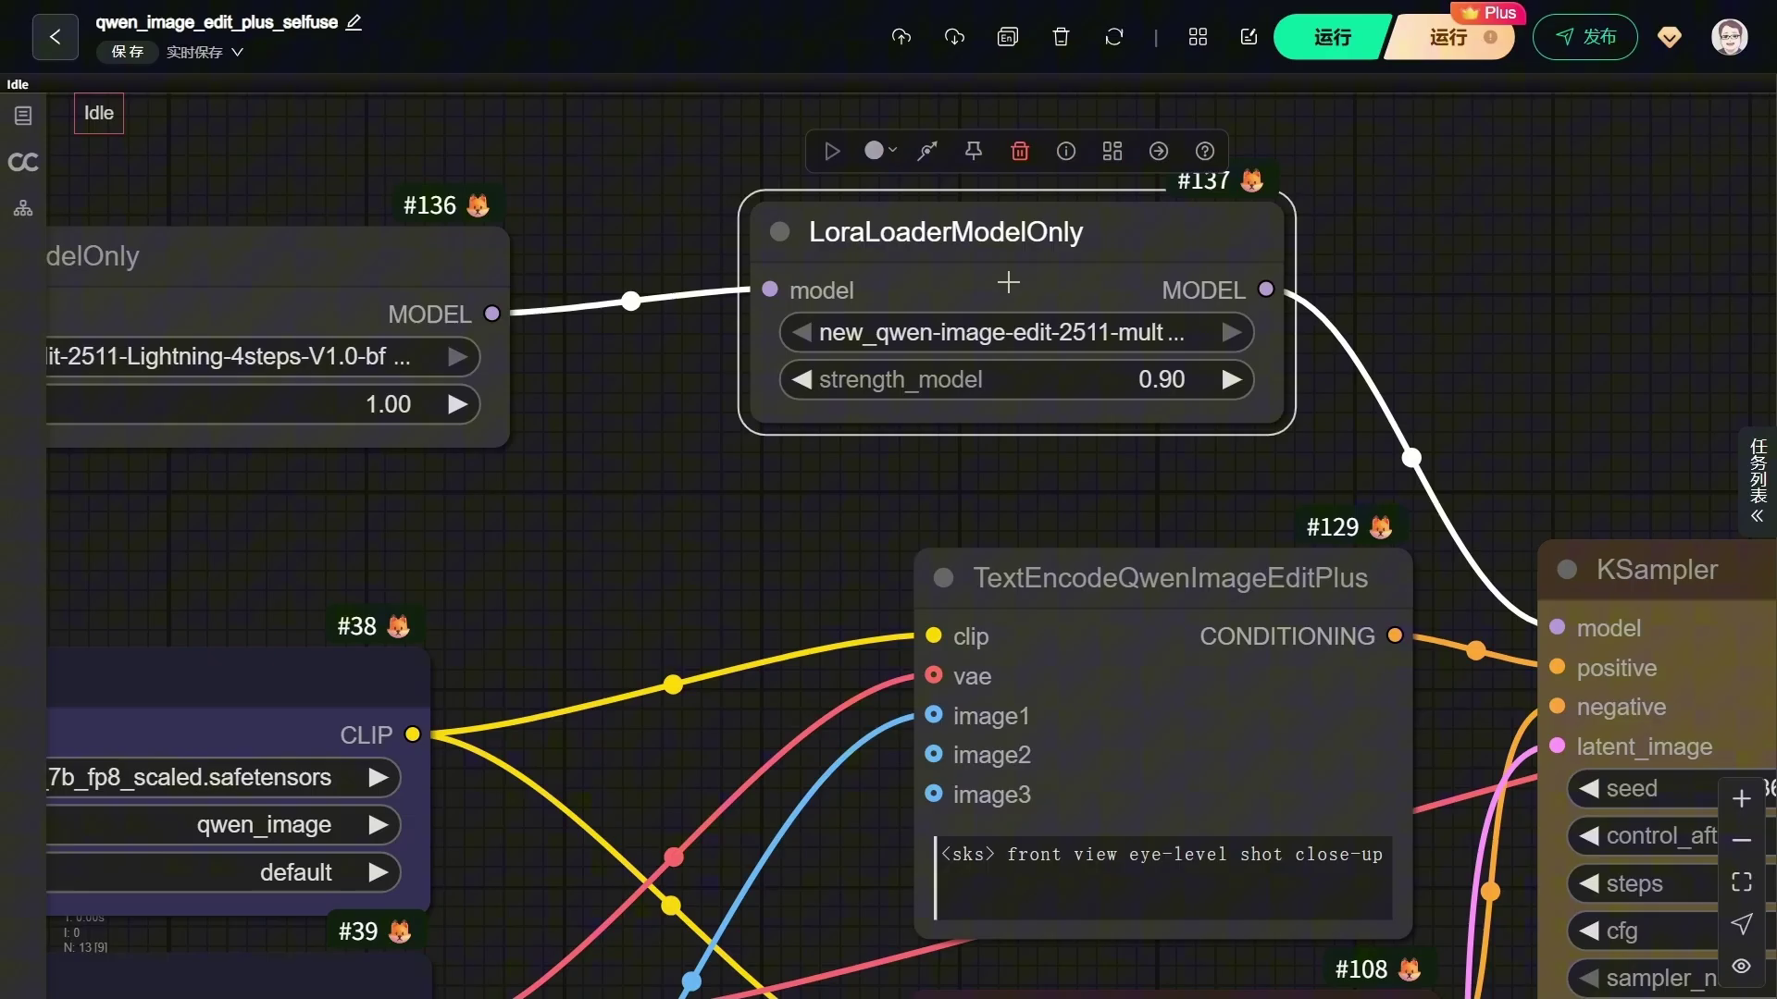
{"action": "left_click_drag", "start_coordinate": [1283, 426], "coordinate": [1505, 433]}
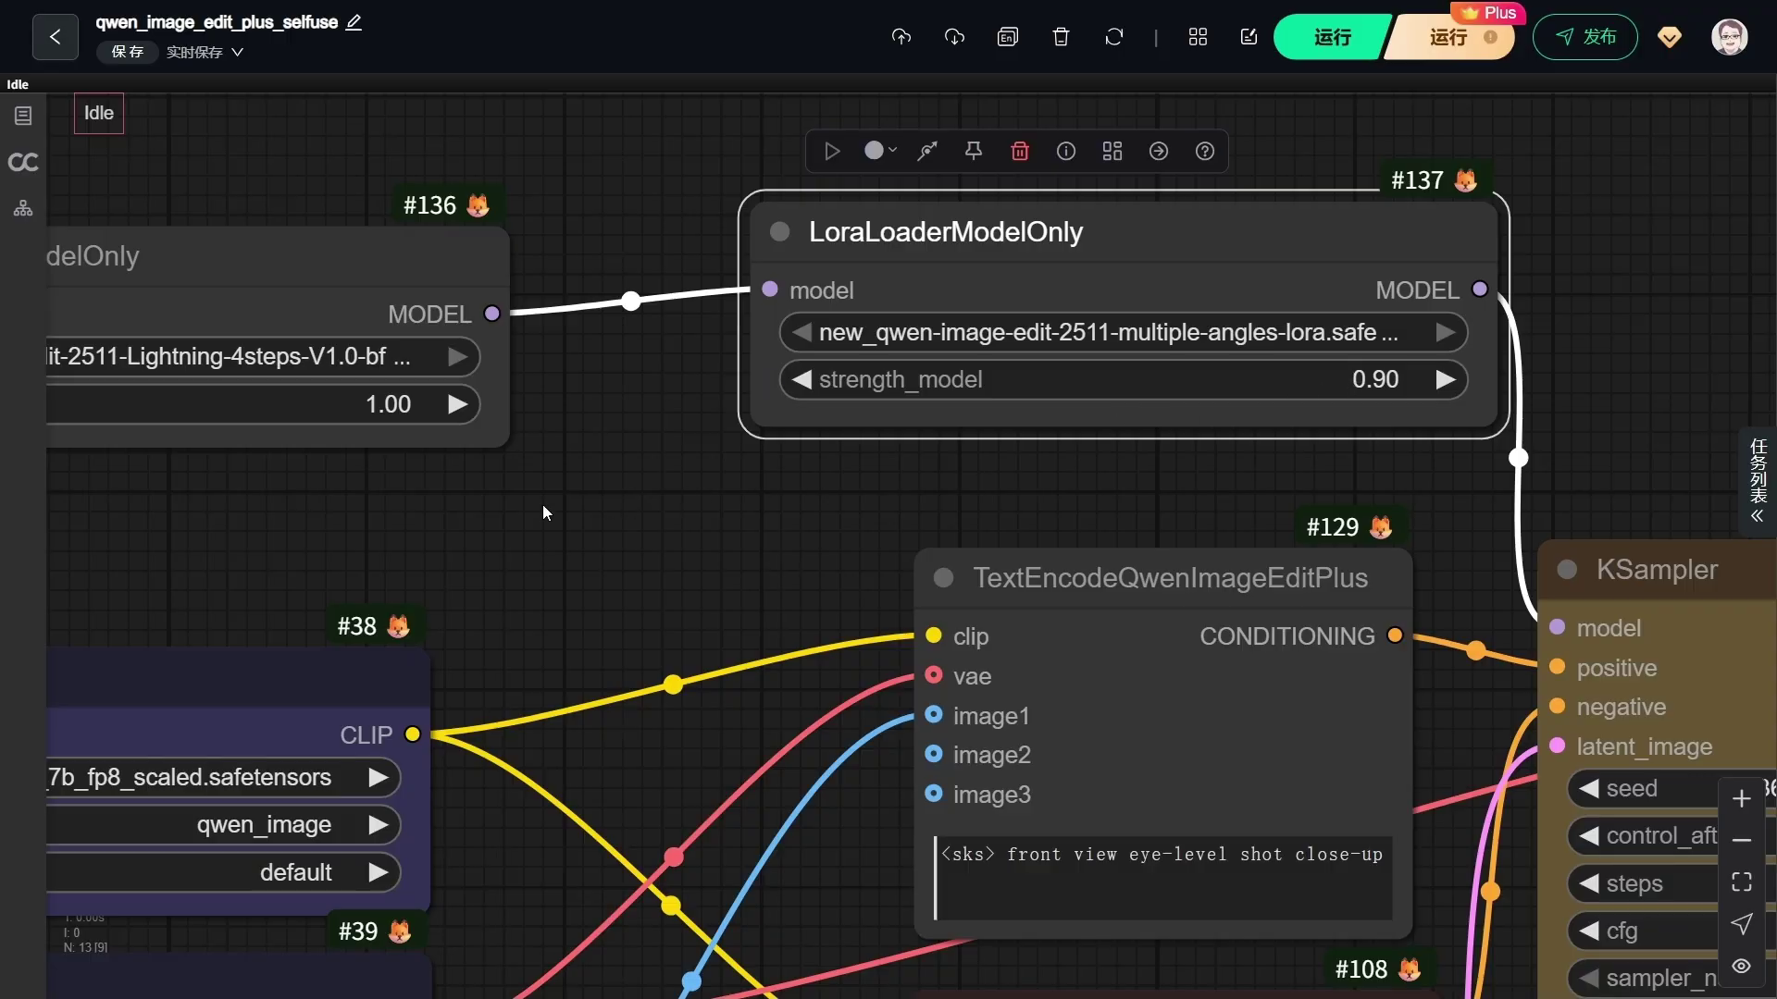
{"action": "scroll", "coordinate": [1249, 401], "scroll_direction": "down", "scroll_amount": 3}
{"action": "scroll", "coordinate": [634, 649], "scroll_direction": "up", "scroll_amount": 3}
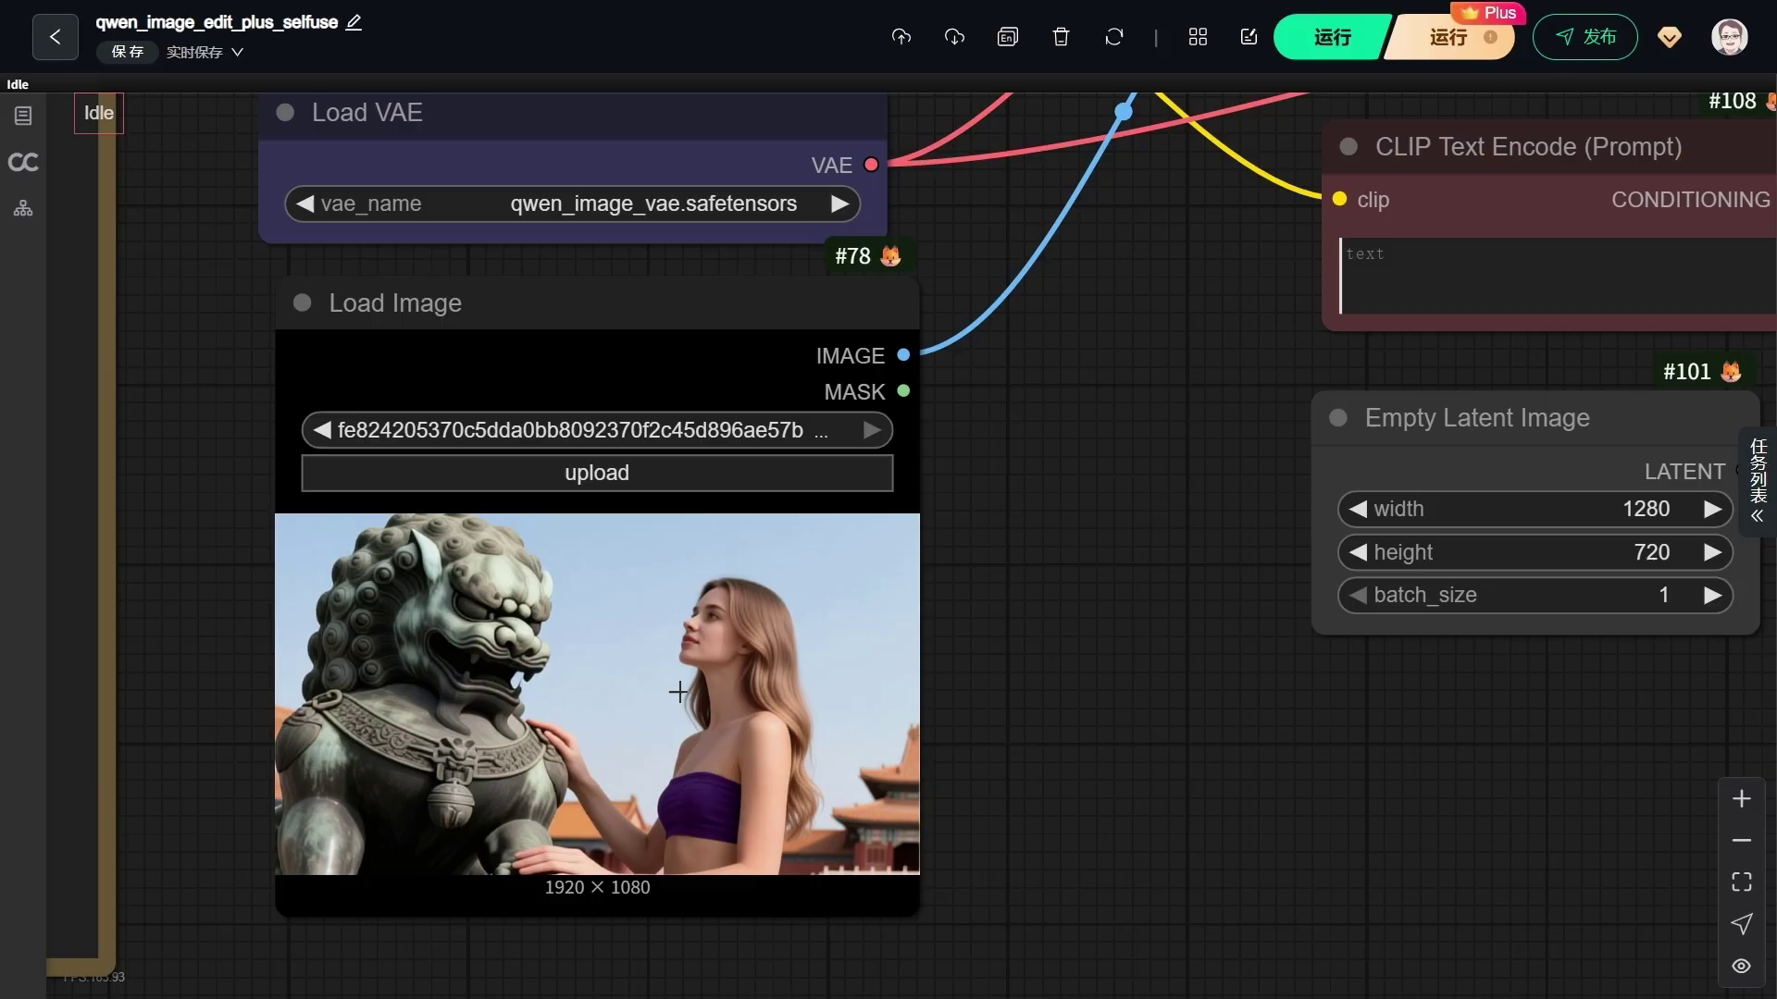
{"action": "mouse_move", "coordinate": [949, 690]}
{"action": "left_mouse_down"}
{"action": "mouse_move", "coordinate": [1051, 552]}
{"action": "mouse_move", "coordinate": [1076, 476]}
{"action": "left_mouse_up"}
{"action": "scroll", "coordinate": [1075, 470], "scroll_direction": "up", "scroll_amount": 2}
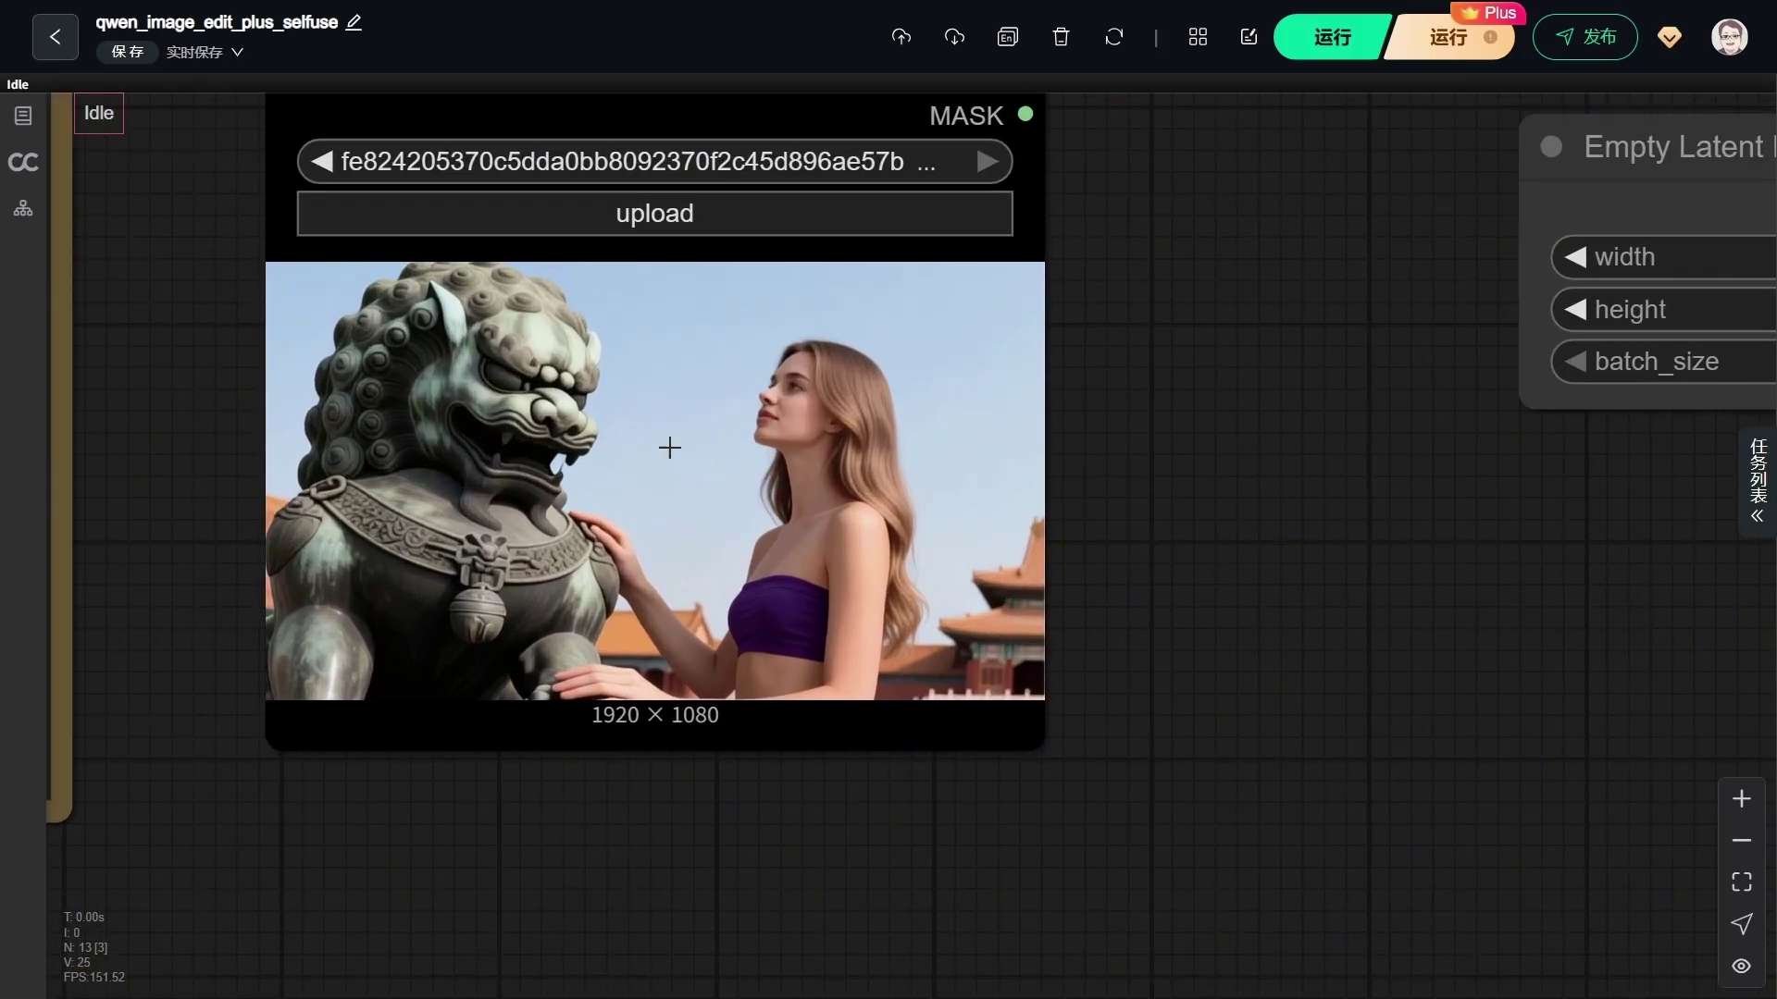
{"action": "scroll", "coordinate": [677, 464], "scroll_direction": "down", "scroll_amount": 2}
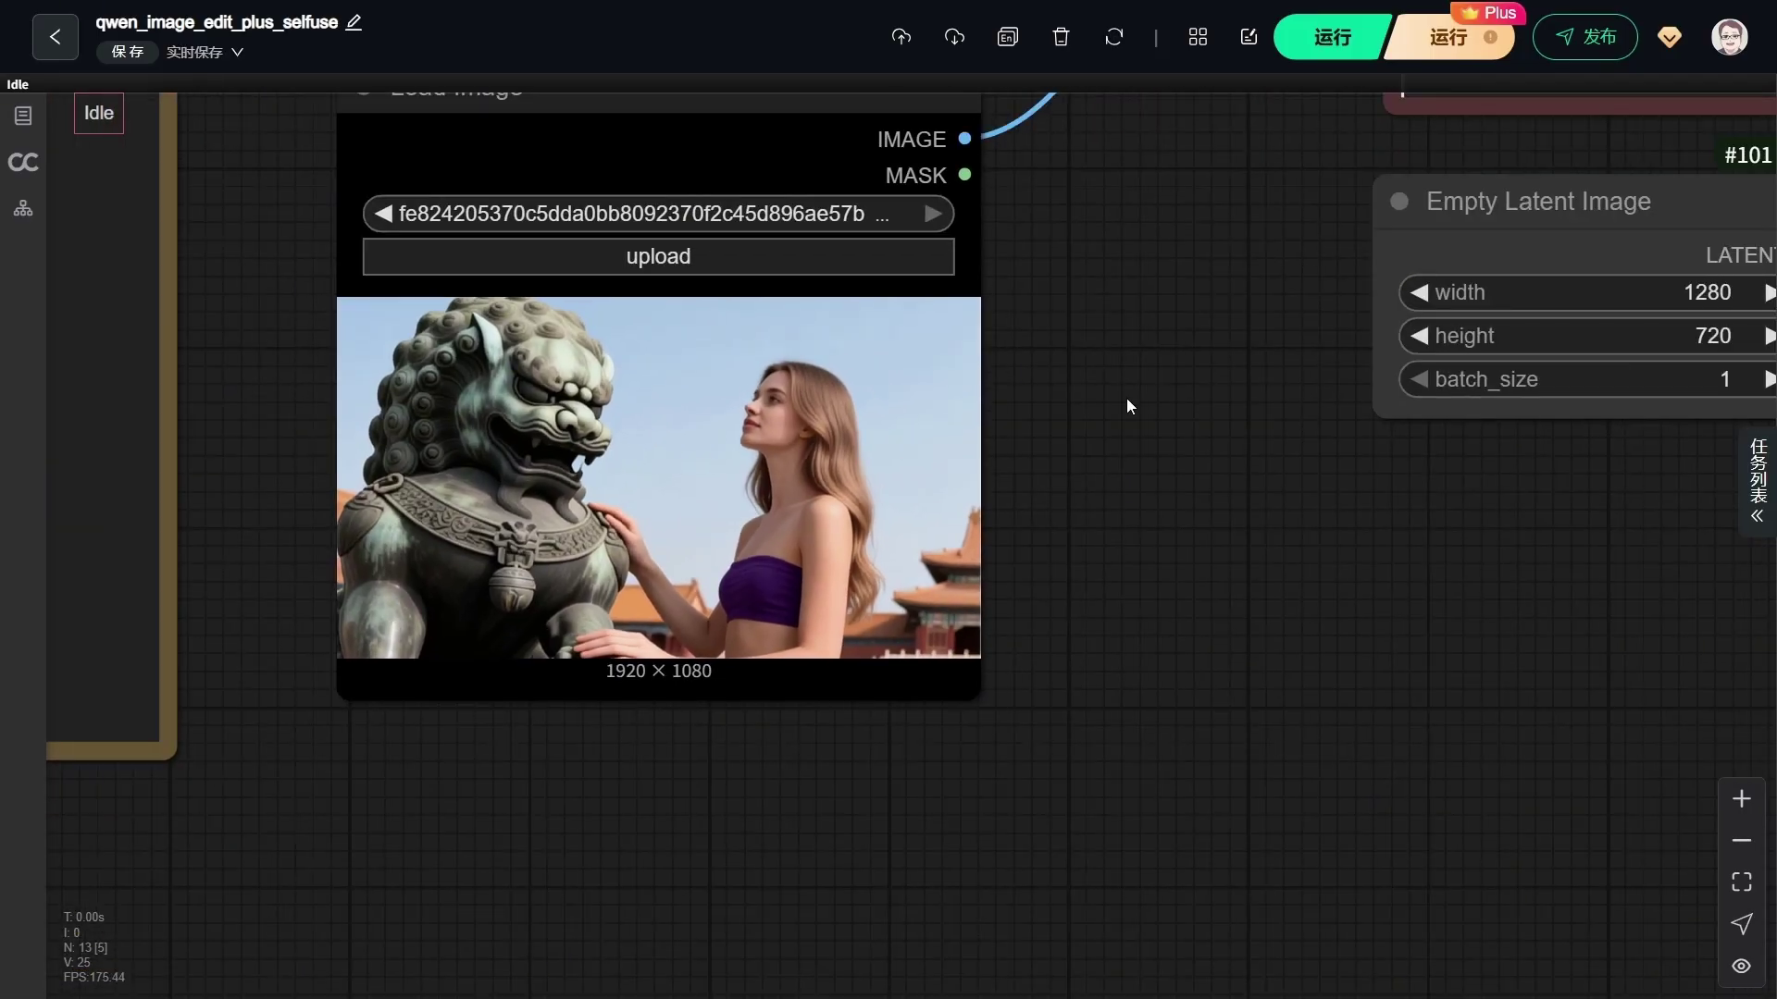
{"action": "left_click_drag", "start_coordinate": [1129, 381], "coordinate": [1108, 482]}
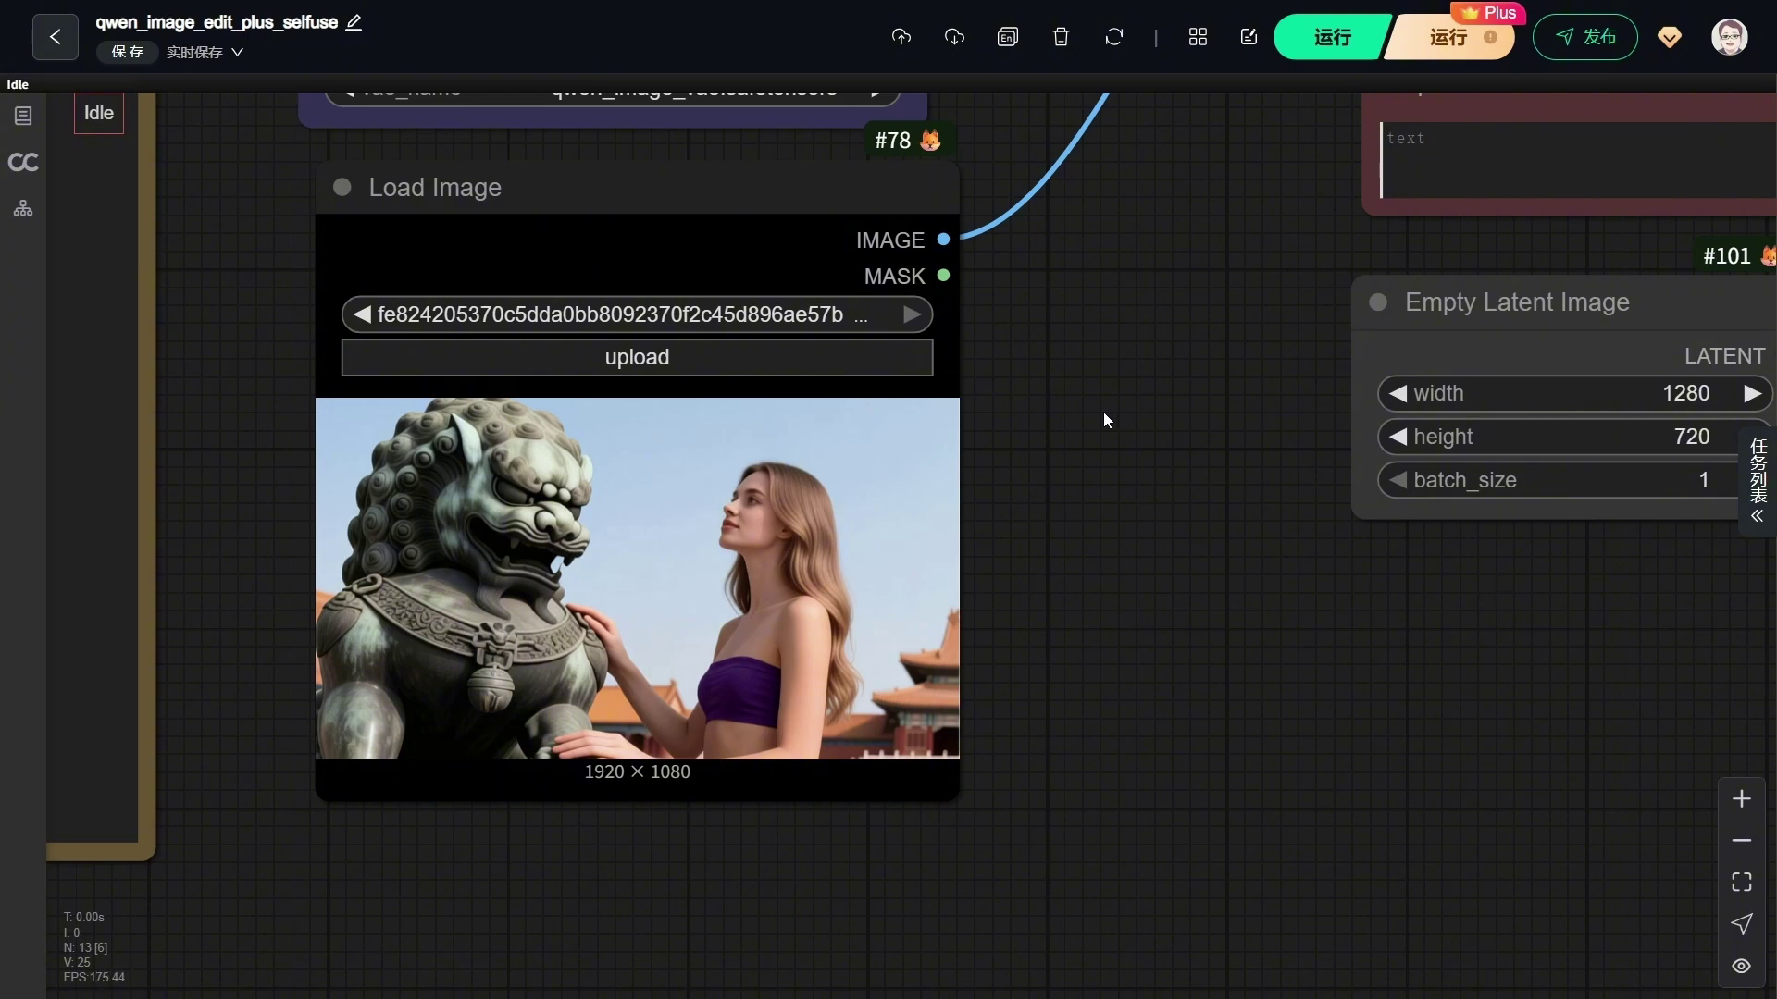
{"action": "scroll", "coordinate": [1103, 413], "scroll_direction": "down", "scroll_amount": 3}
{"action": "scroll", "coordinate": [1116, 396], "scroll_direction": "up", "scroll_amount": 5}
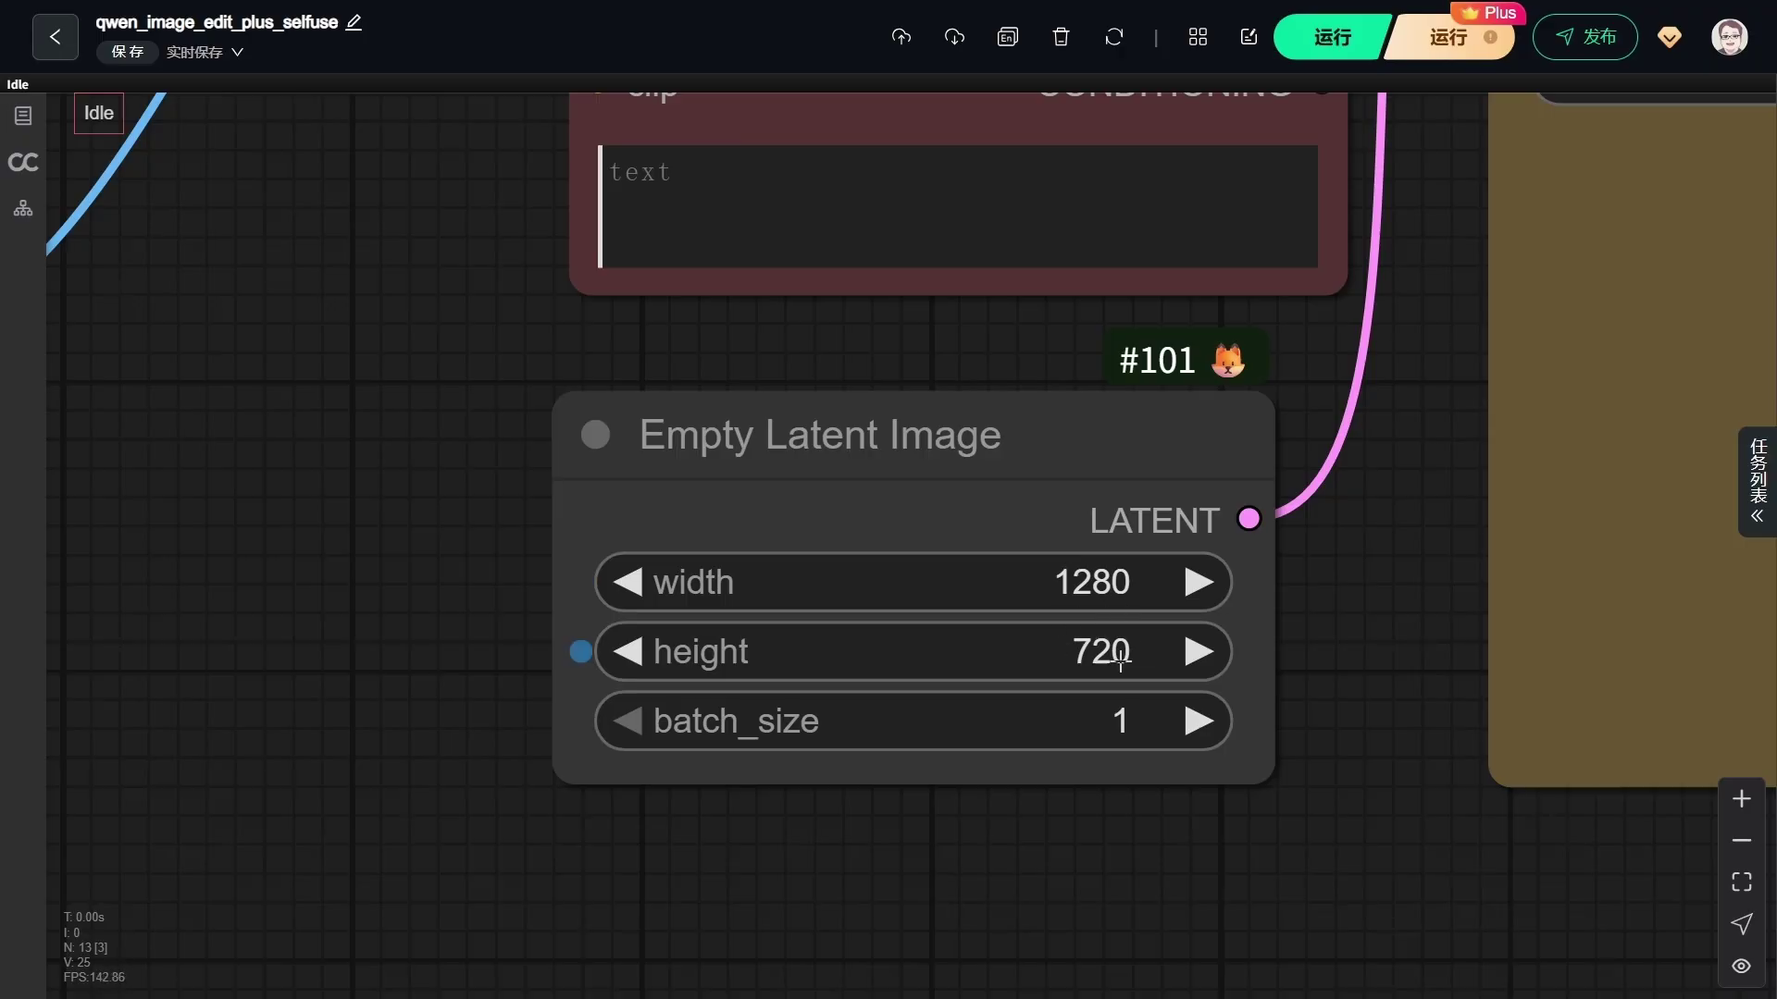
Highlight the sks, azimuth, elevation and distance terms in the Note's syntax line
{"action": "scroll", "coordinate": [1340, 597], "scroll_direction": "down", "scroll_amount": 3}
{"action": "scroll", "coordinate": [1340, 597], "scroll_direction": "down", "scroll_amount": 5}
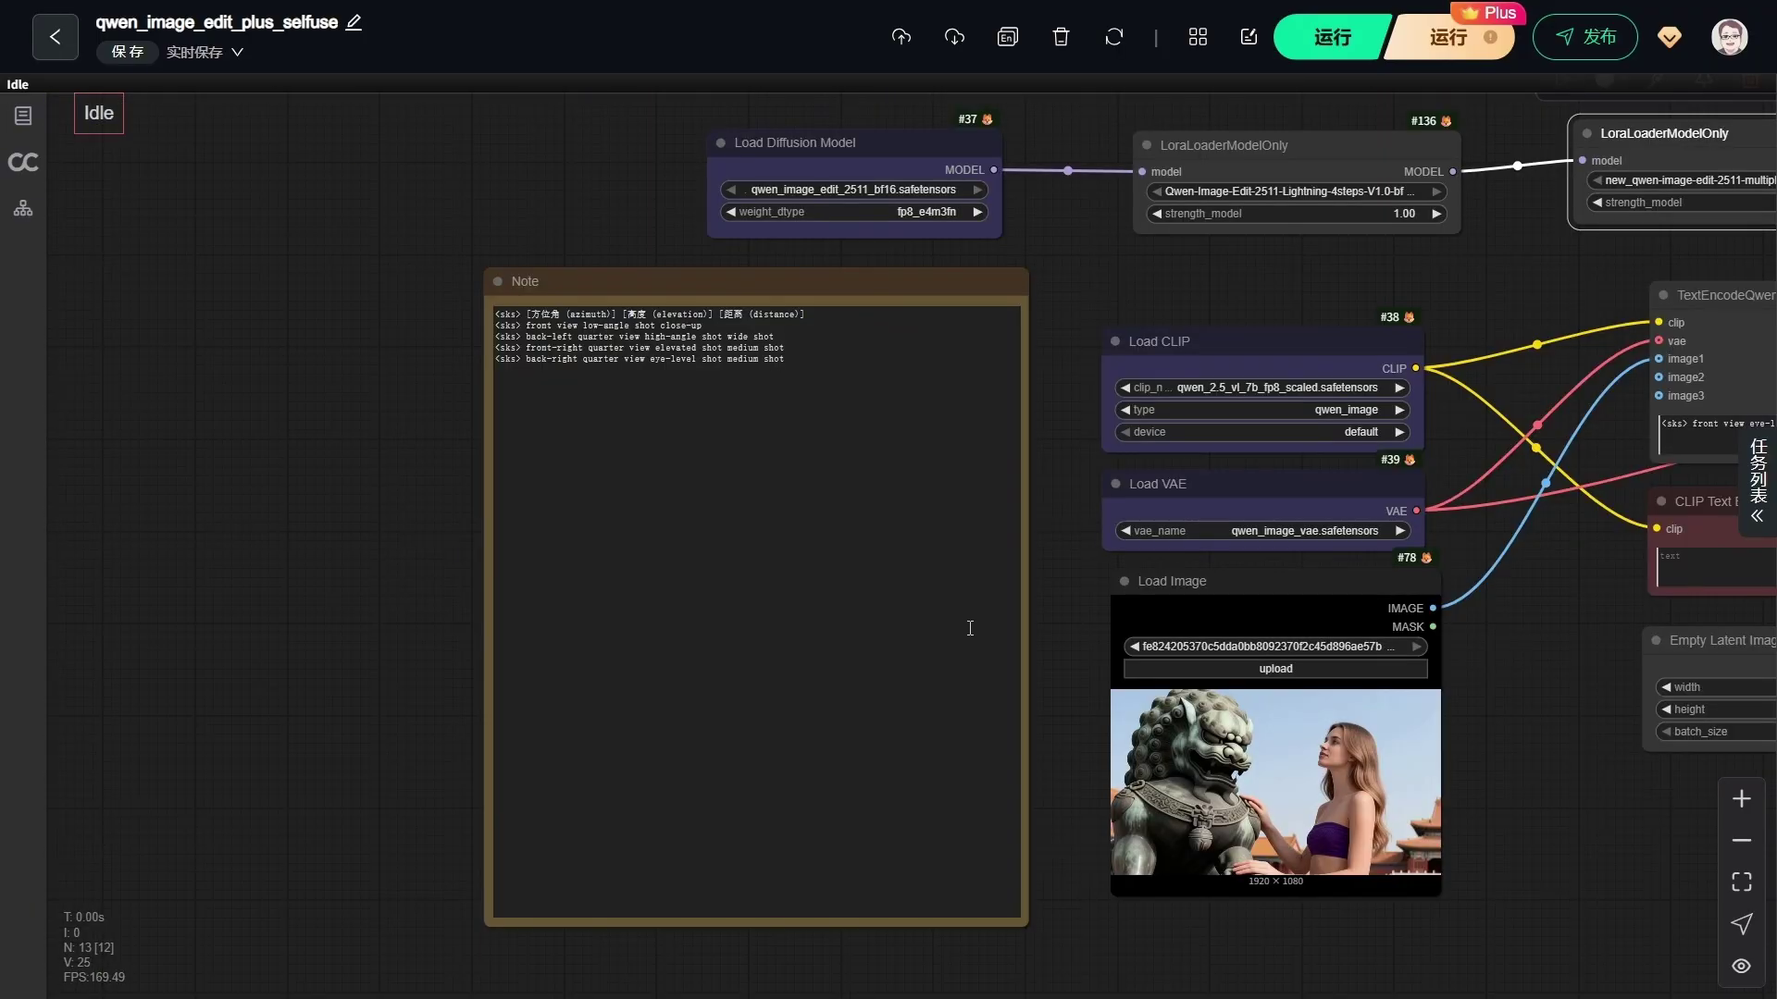
{"action": "scroll", "coordinate": [968, 627], "scroll_direction": "down", "scroll_amount": 2}
{"action": "scroll", "coordinate": [814, 418], "scroll_direction": "up", "scroll_amount": 7}
{"action": "scroll", "coordinate": [702, 370], "scroll_direction": "up", "scroll_amount": 5}
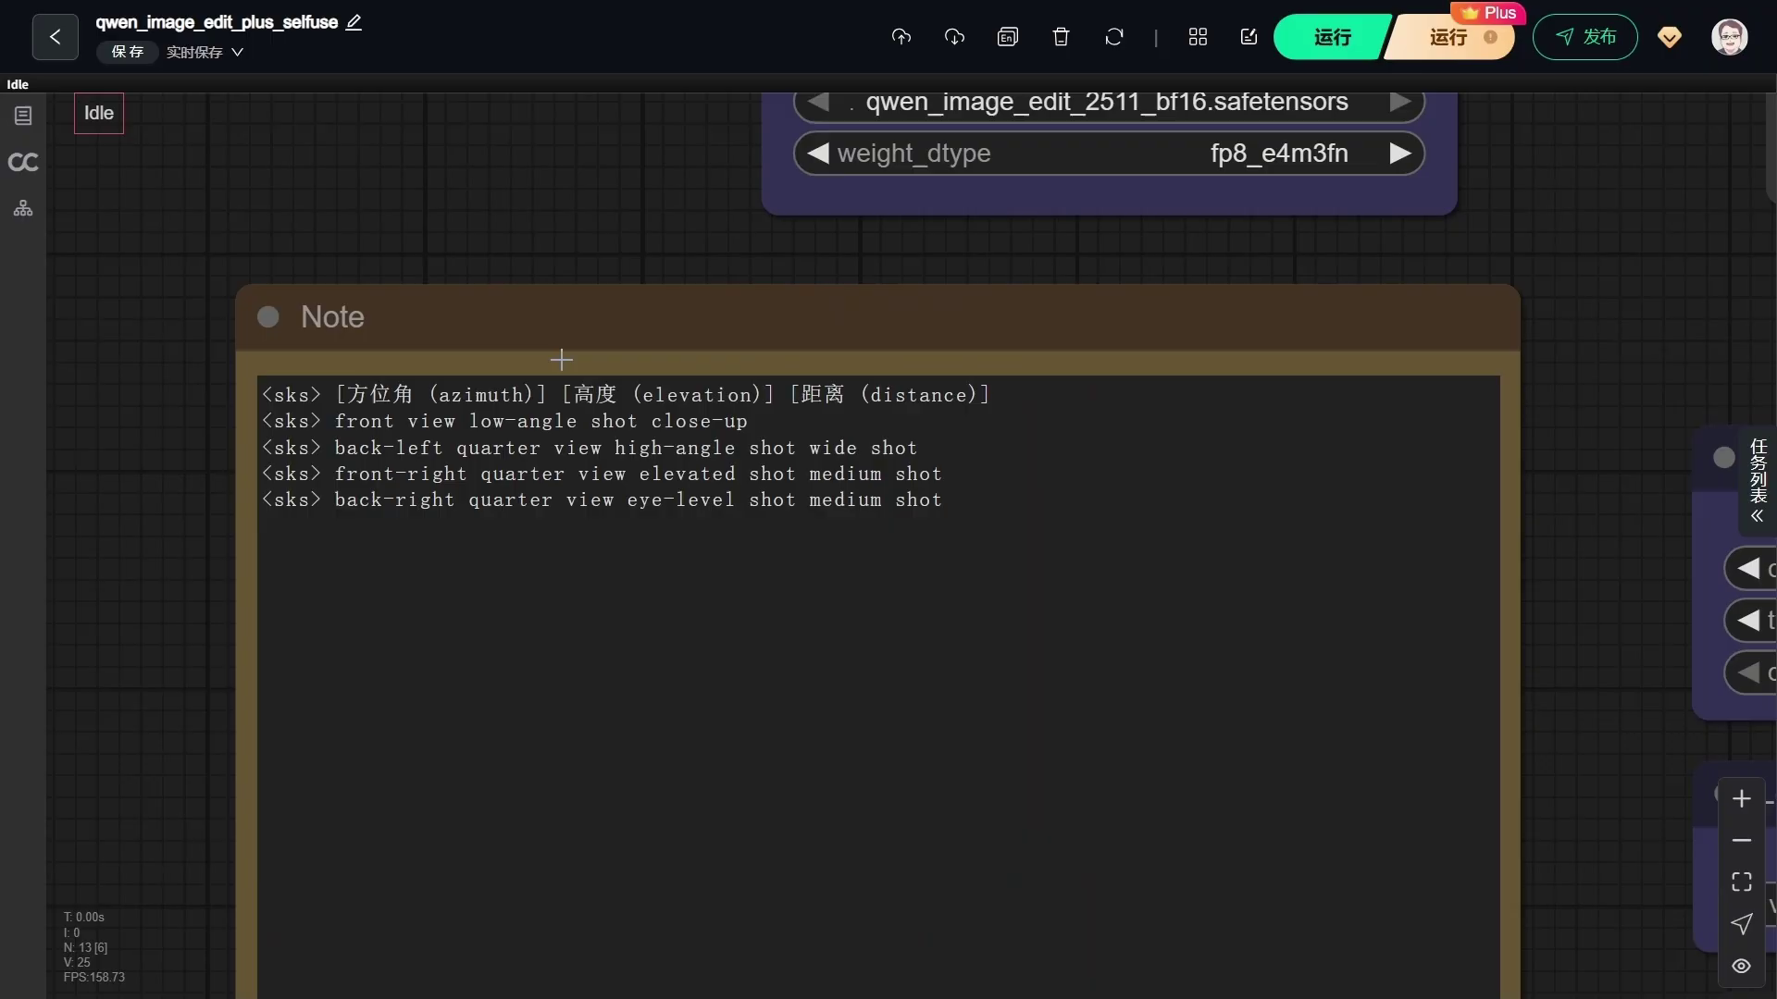
{"action": "scroll", "coordinate": [481, 375], "scroll_direction": "up", "scroll_amount": 2}
{"action": "scroll", "coordinate": [410, 391], "scroll_direction": "up", "scroll_amount": 2}
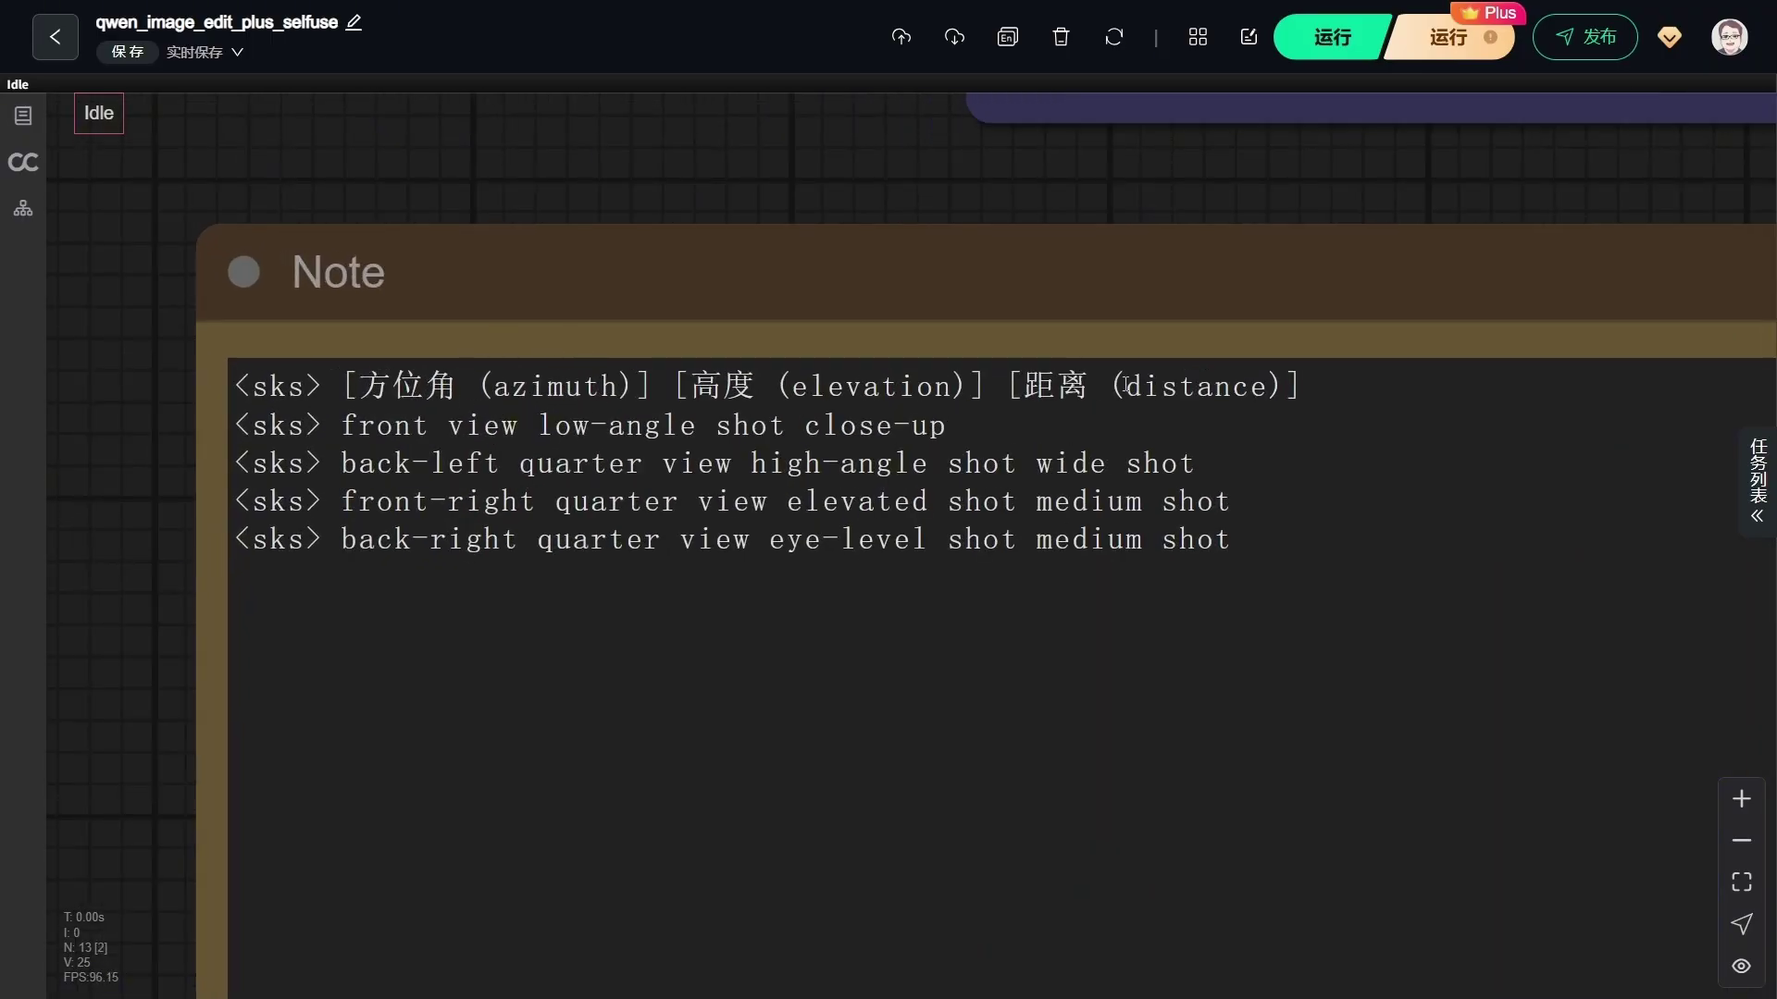
{"action": "double_click", "coordinate": [257, 383]}
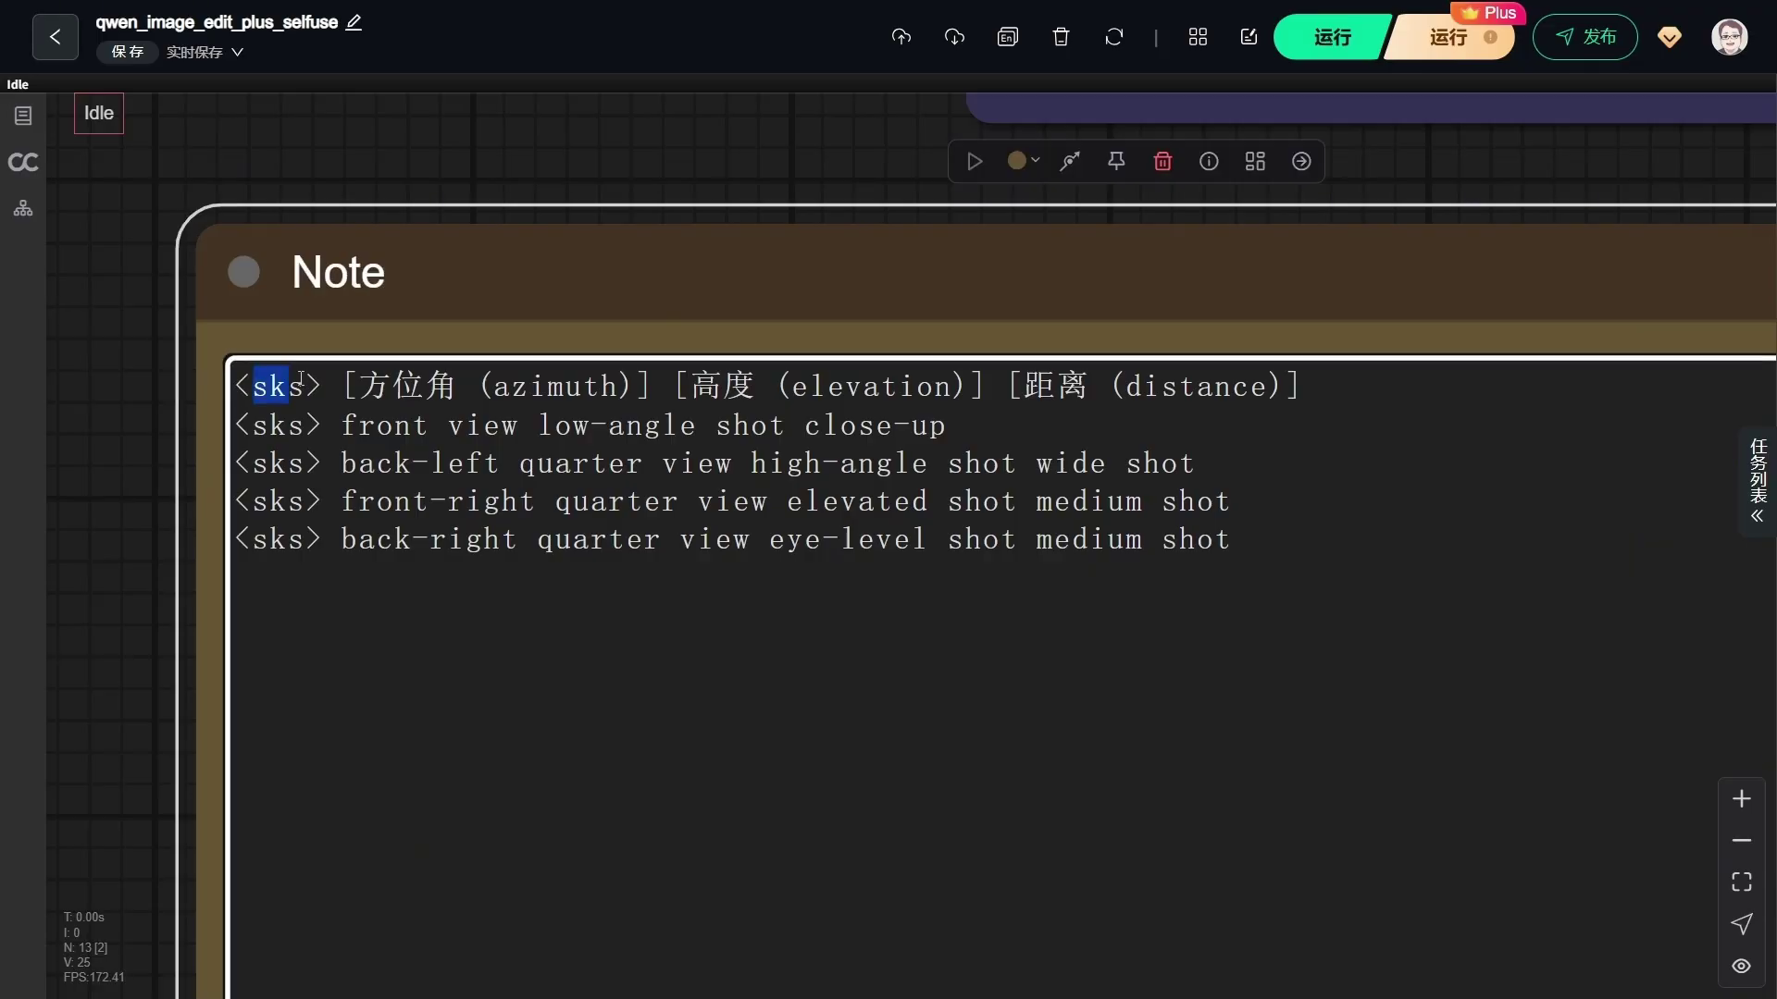
{"action": "left_click", "coordinate": [458, 383]}
{"action": "double_click", "coordinate": [458, 383]}
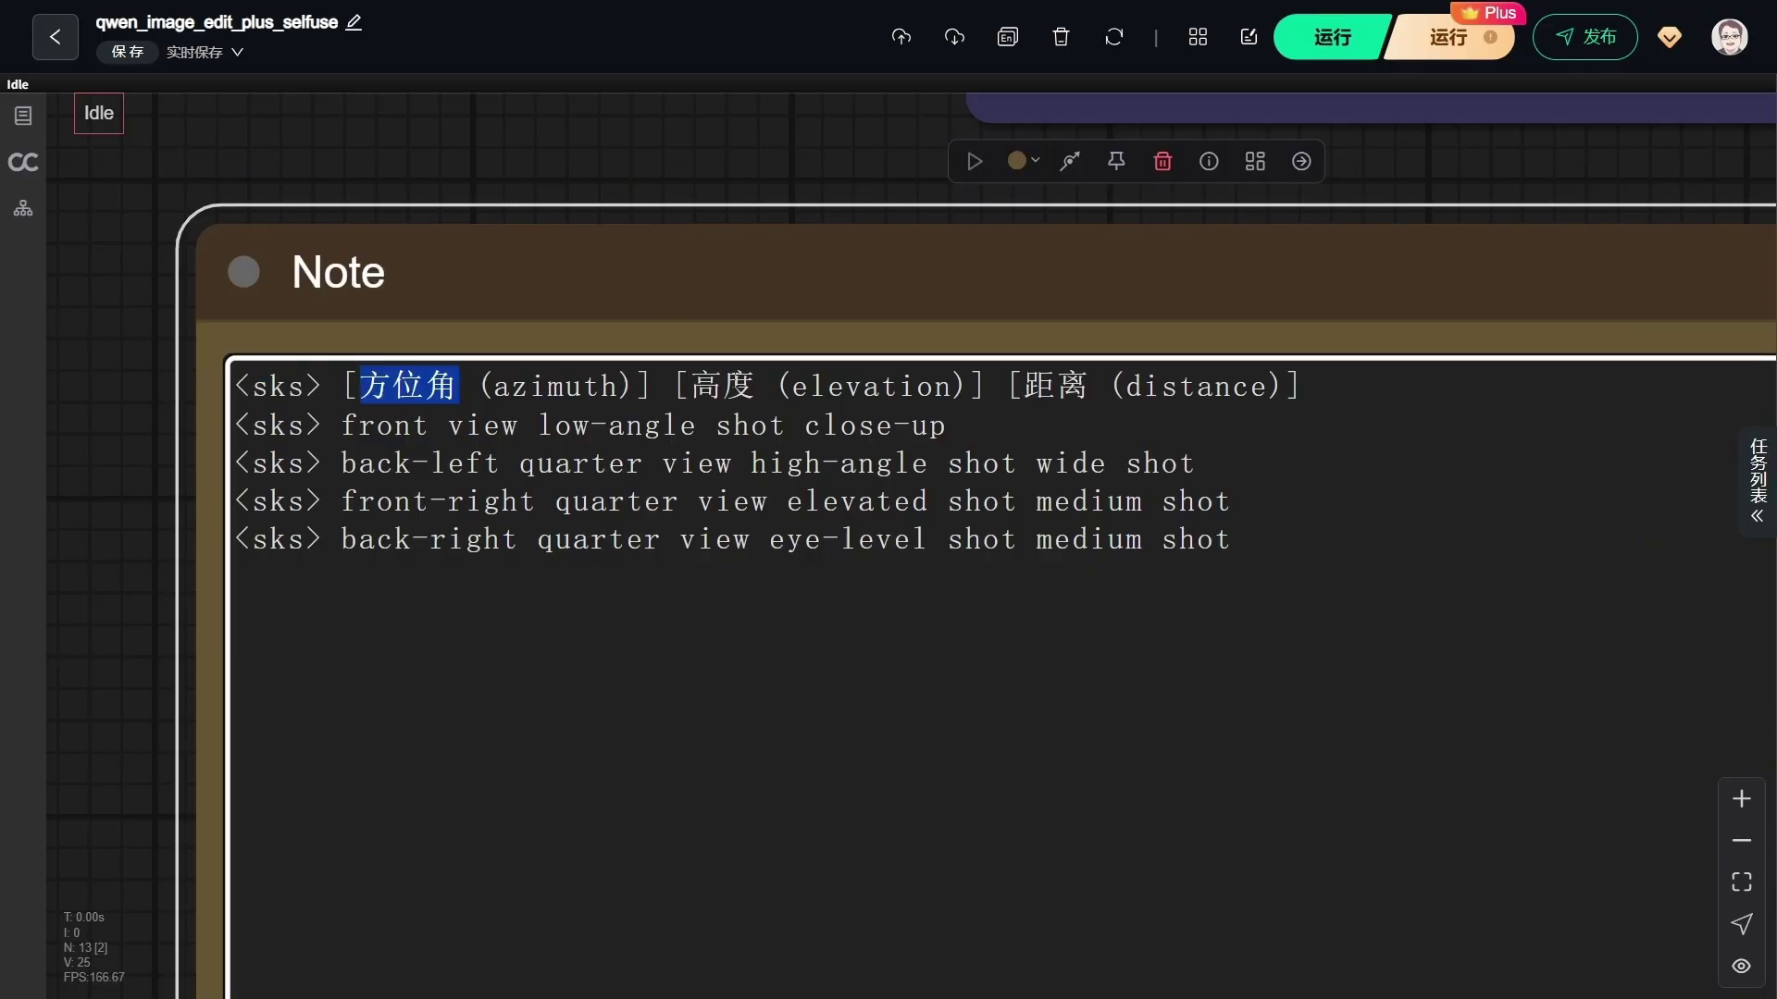
{"action": "left_click_drag", "start_coordinate": [789, 385], "coordinate": [902, 387]}
{"action": "left_click_drag", "start_coordinate": [1145, 384], "coordinate": [1270, 387]}
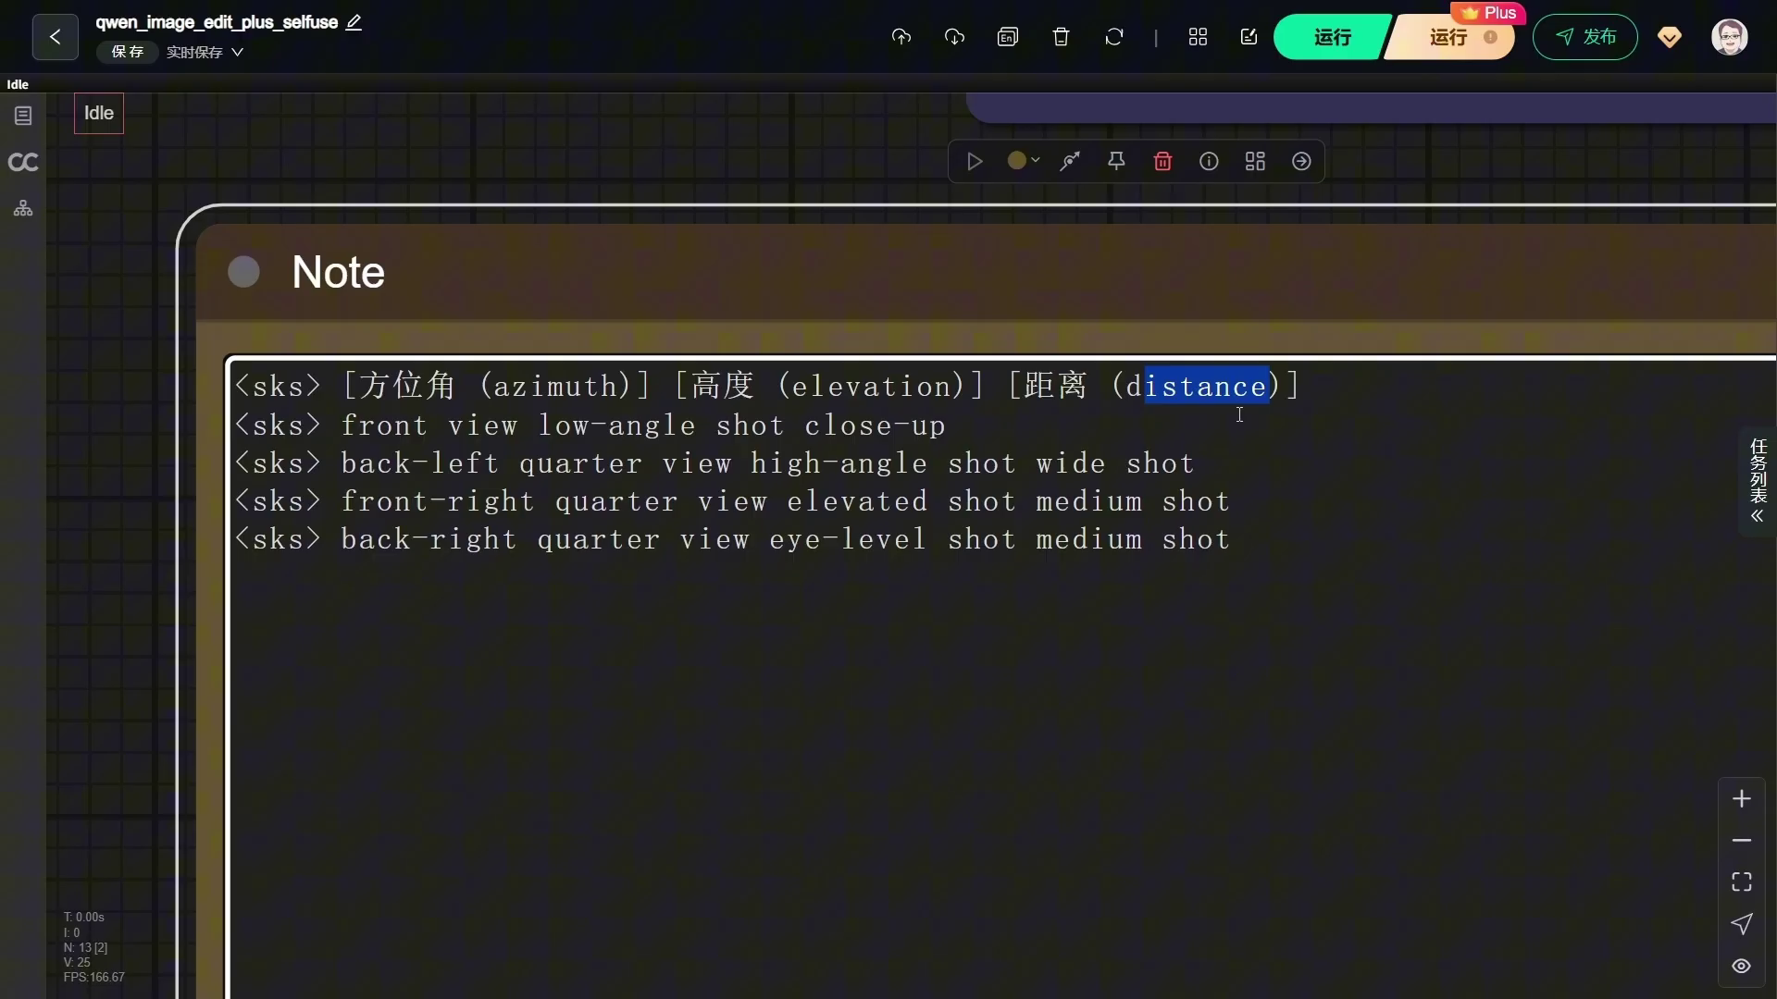
Highlight the shot-angle wording and 'close-up' in the multi-angle prompt text
{"action": "scroll", "coordinate": [1239, 414], "scroll_direction": "down", "scroll_amount": 5}
{"action": "scroll", "coordinate": [467, 536], "scroll_direction": "up", "scroll_amount": 5}
{"action": "scroll", "coordinate": [467, 537], "scroll_direction": "up", "scroll_amount": 5}
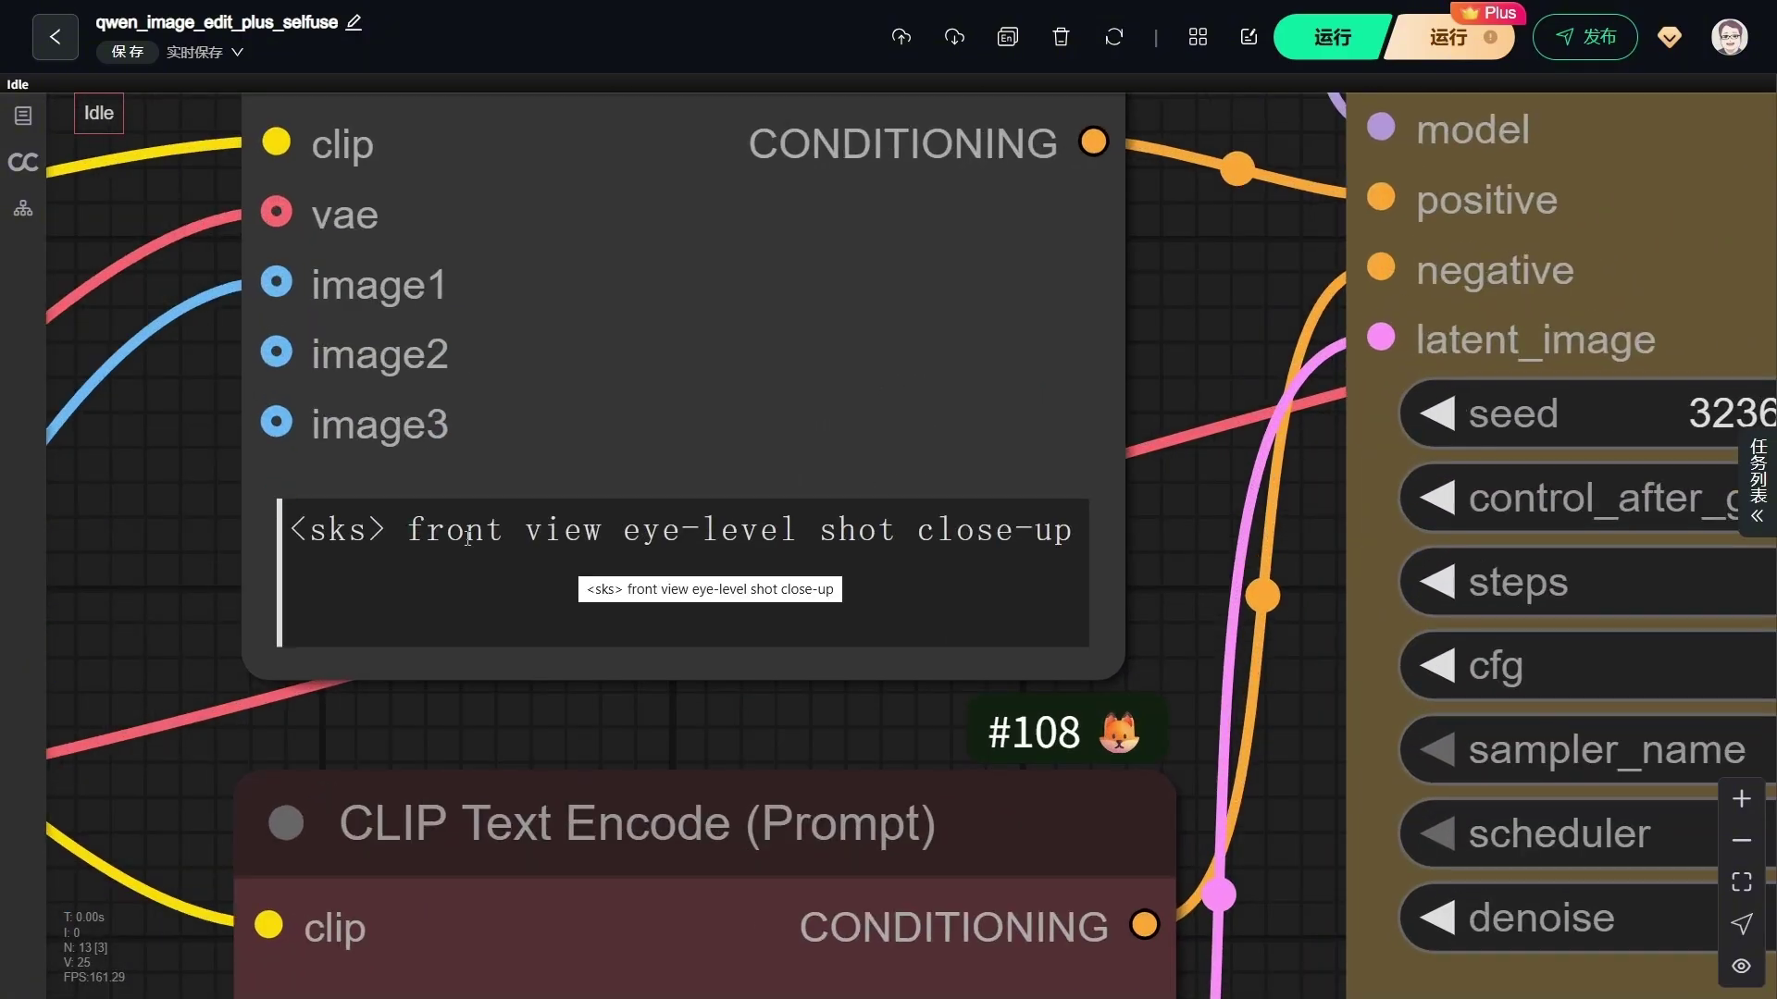
{"action": "left_click", "coordinate": [467, 537]}
{"action": "left_click_drag", "start_coordinate": [407, 532], "coordinate": [799, 530]}
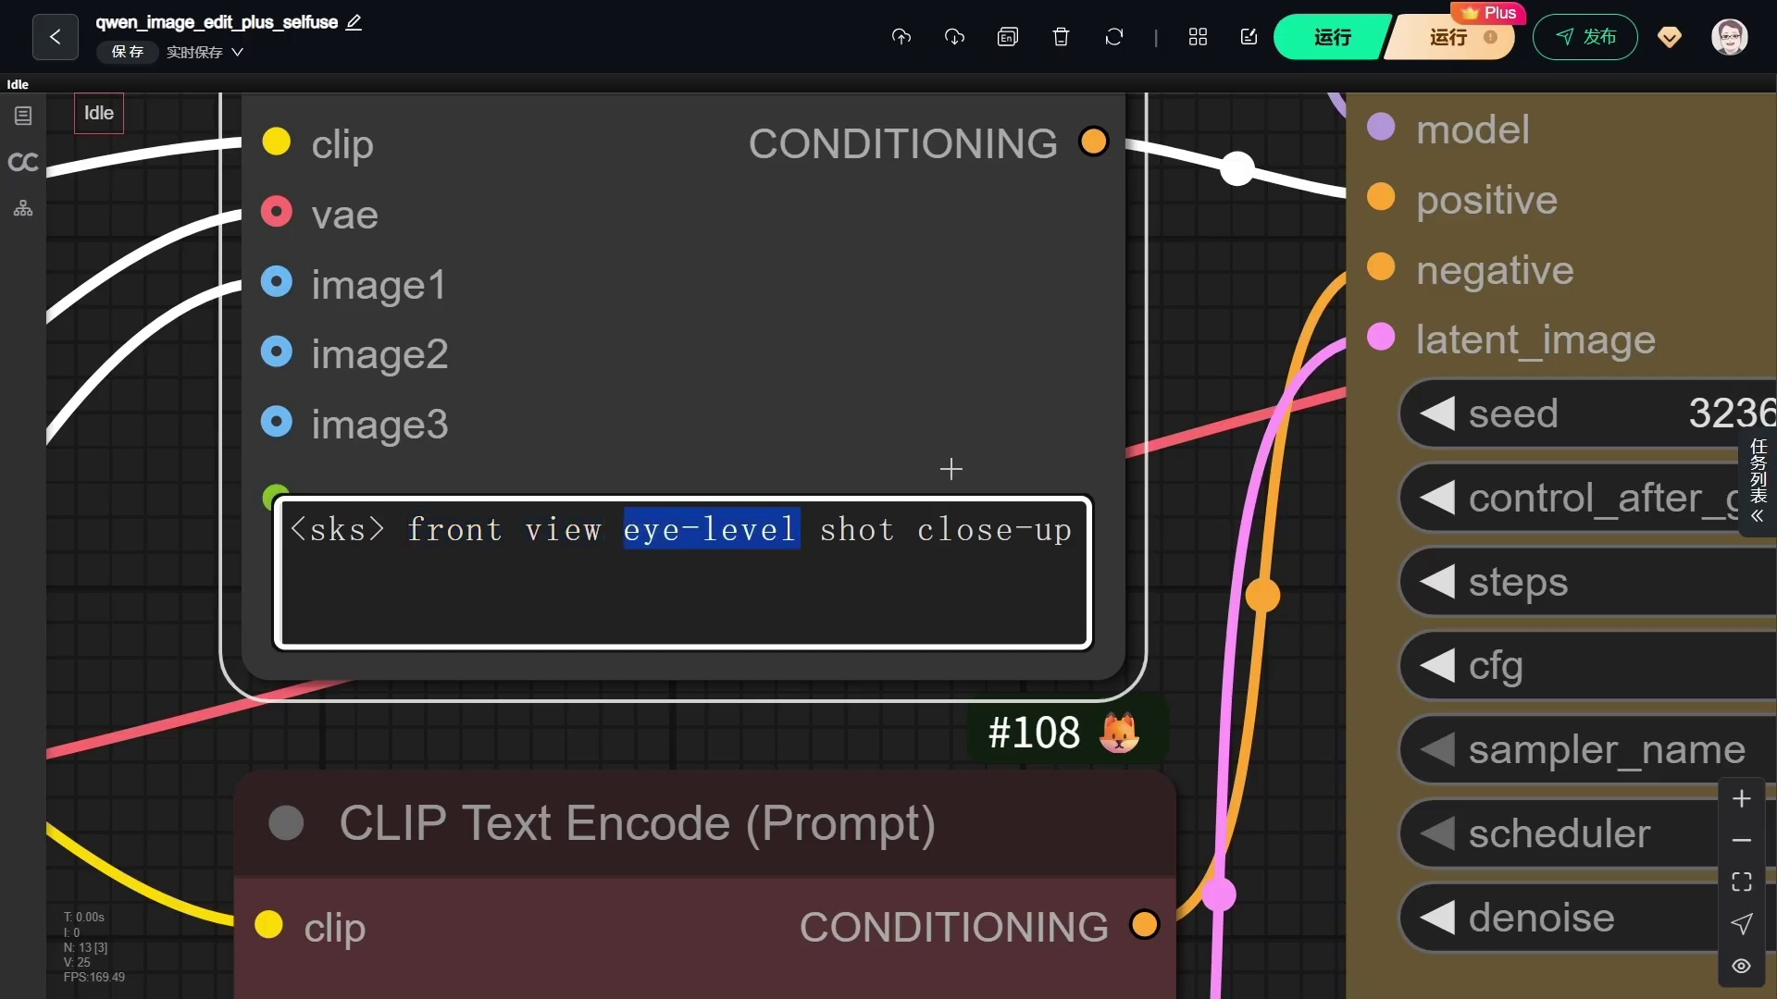
{"action": "left_click_drag", "start_coordinate": [919, 530], "coordinate": [1070, 536]}
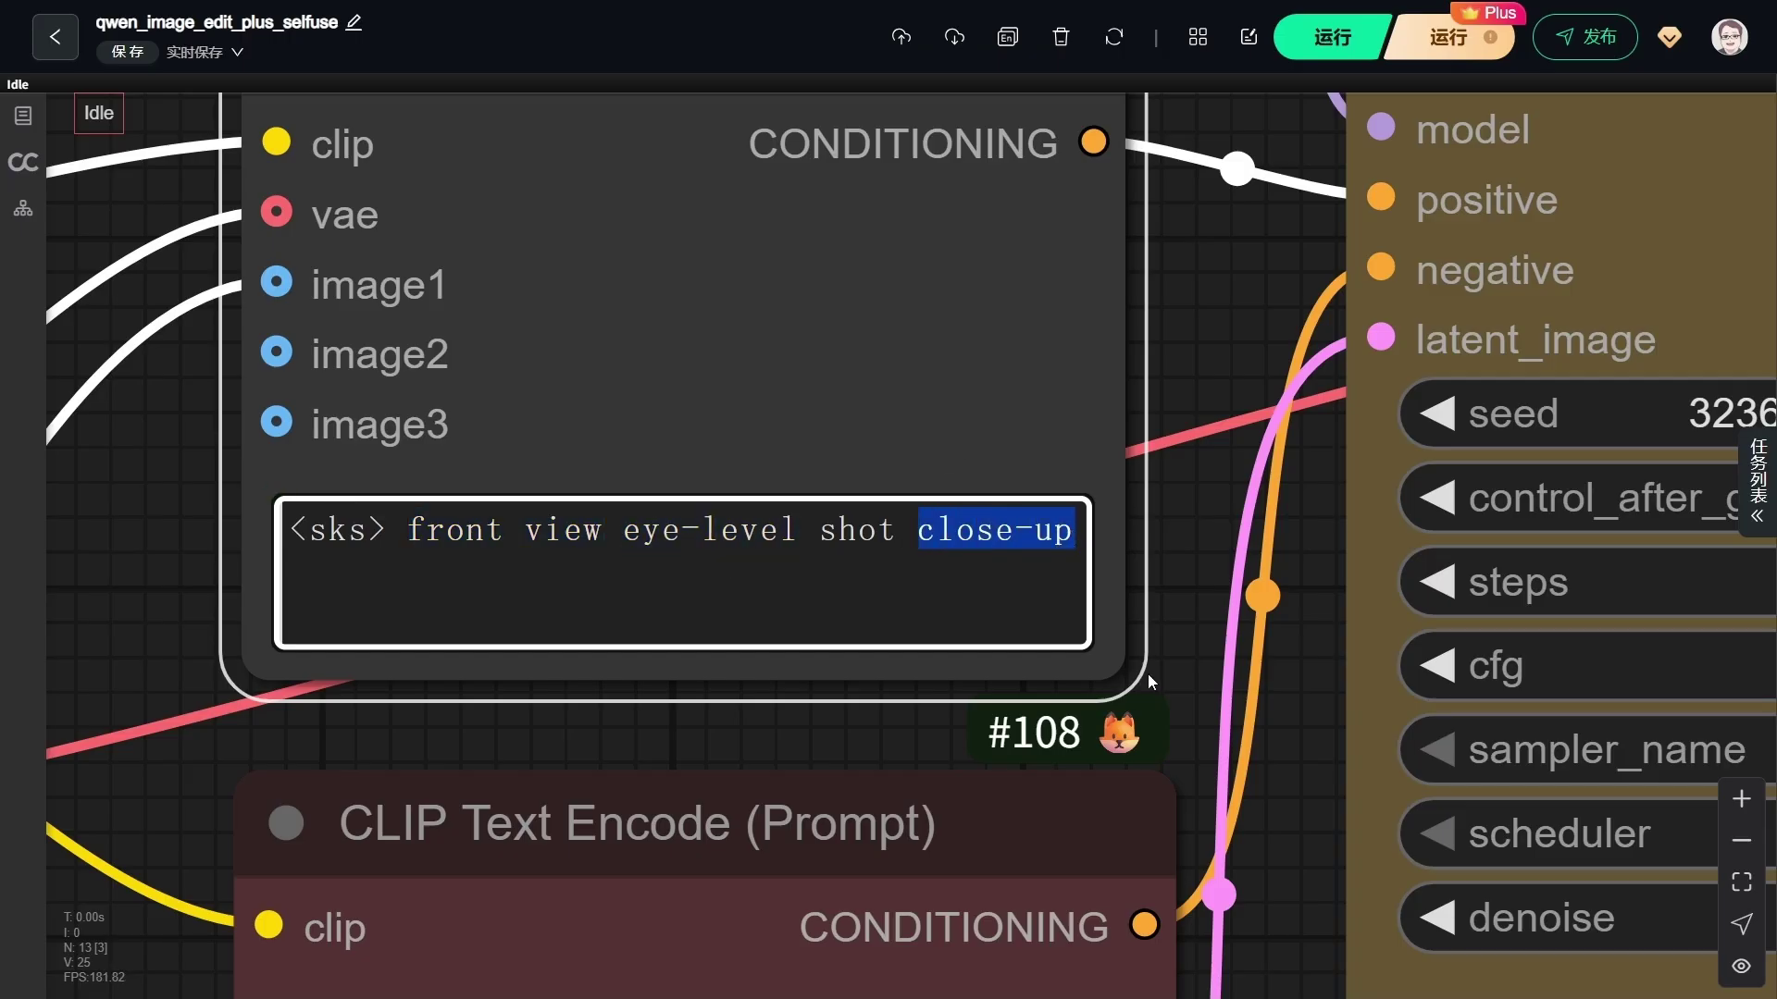
Shorten the Save Image node to fit the 1280×720 lion-statue image
{"action": "scroll", "coordinate": [1175, 542], "scroll_direction": "down", "scroll_amount": 10}
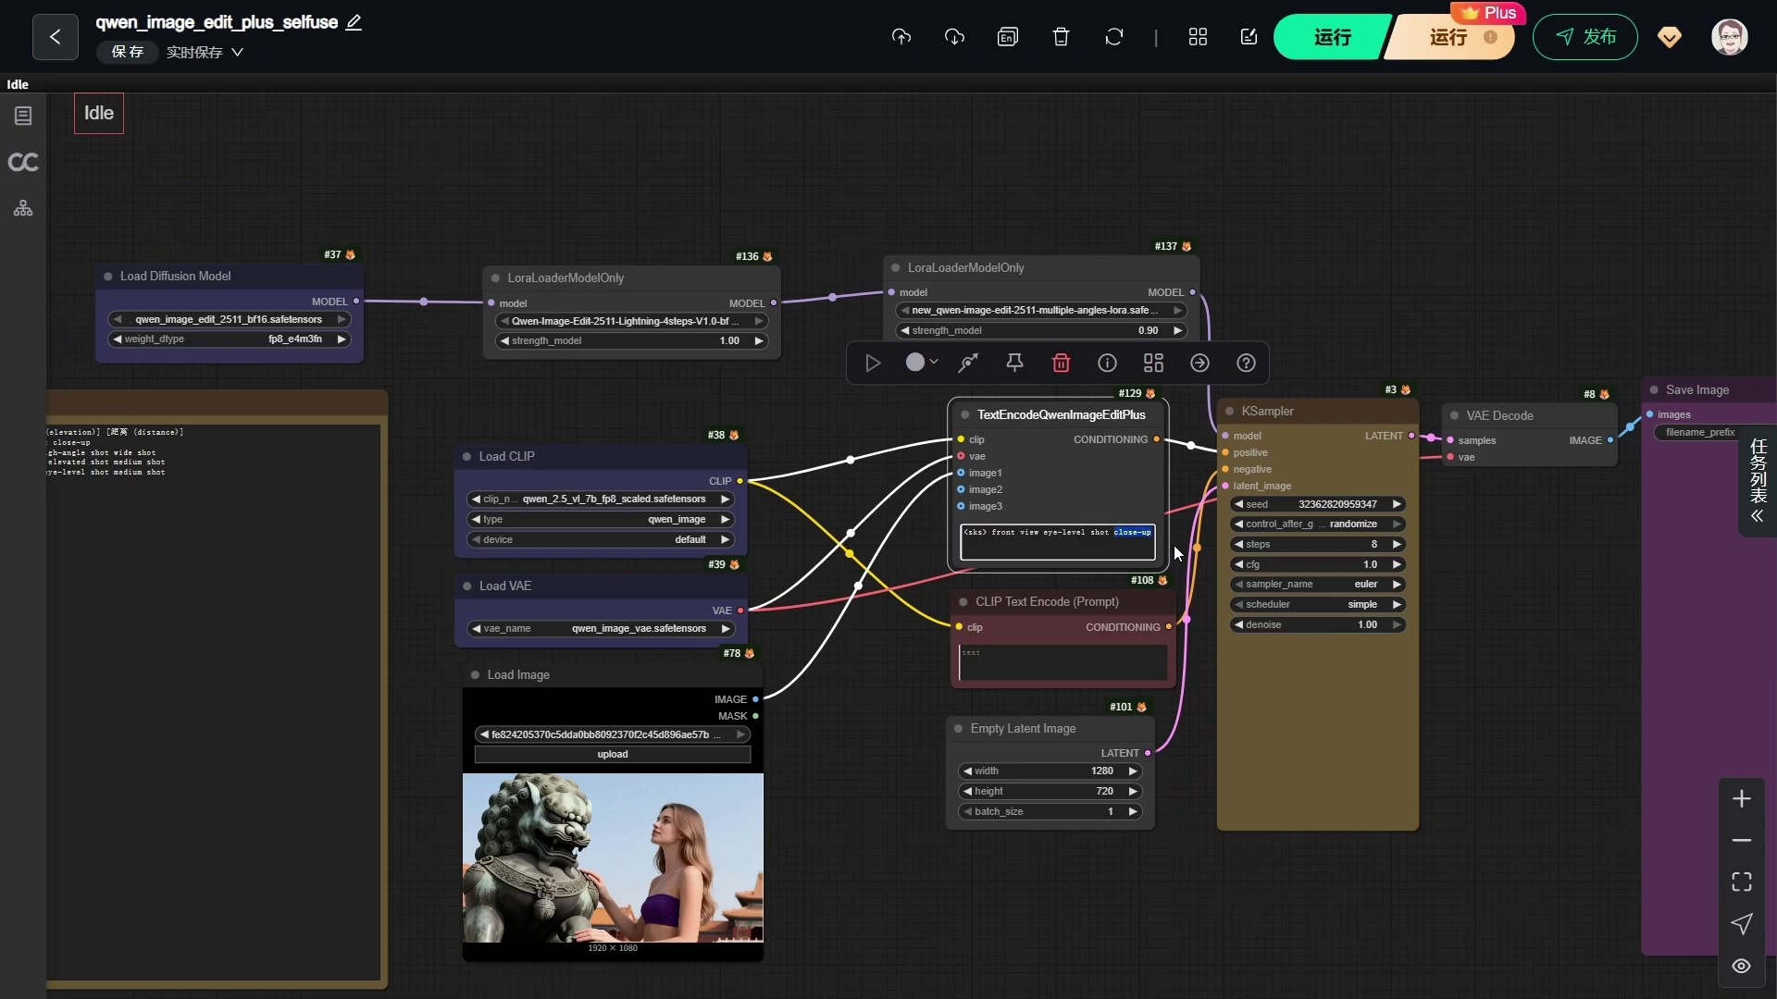
{"action": "scroll", "coordinate": [1603, 691], "scroll_direction": "up", "scroll_amount": 5}
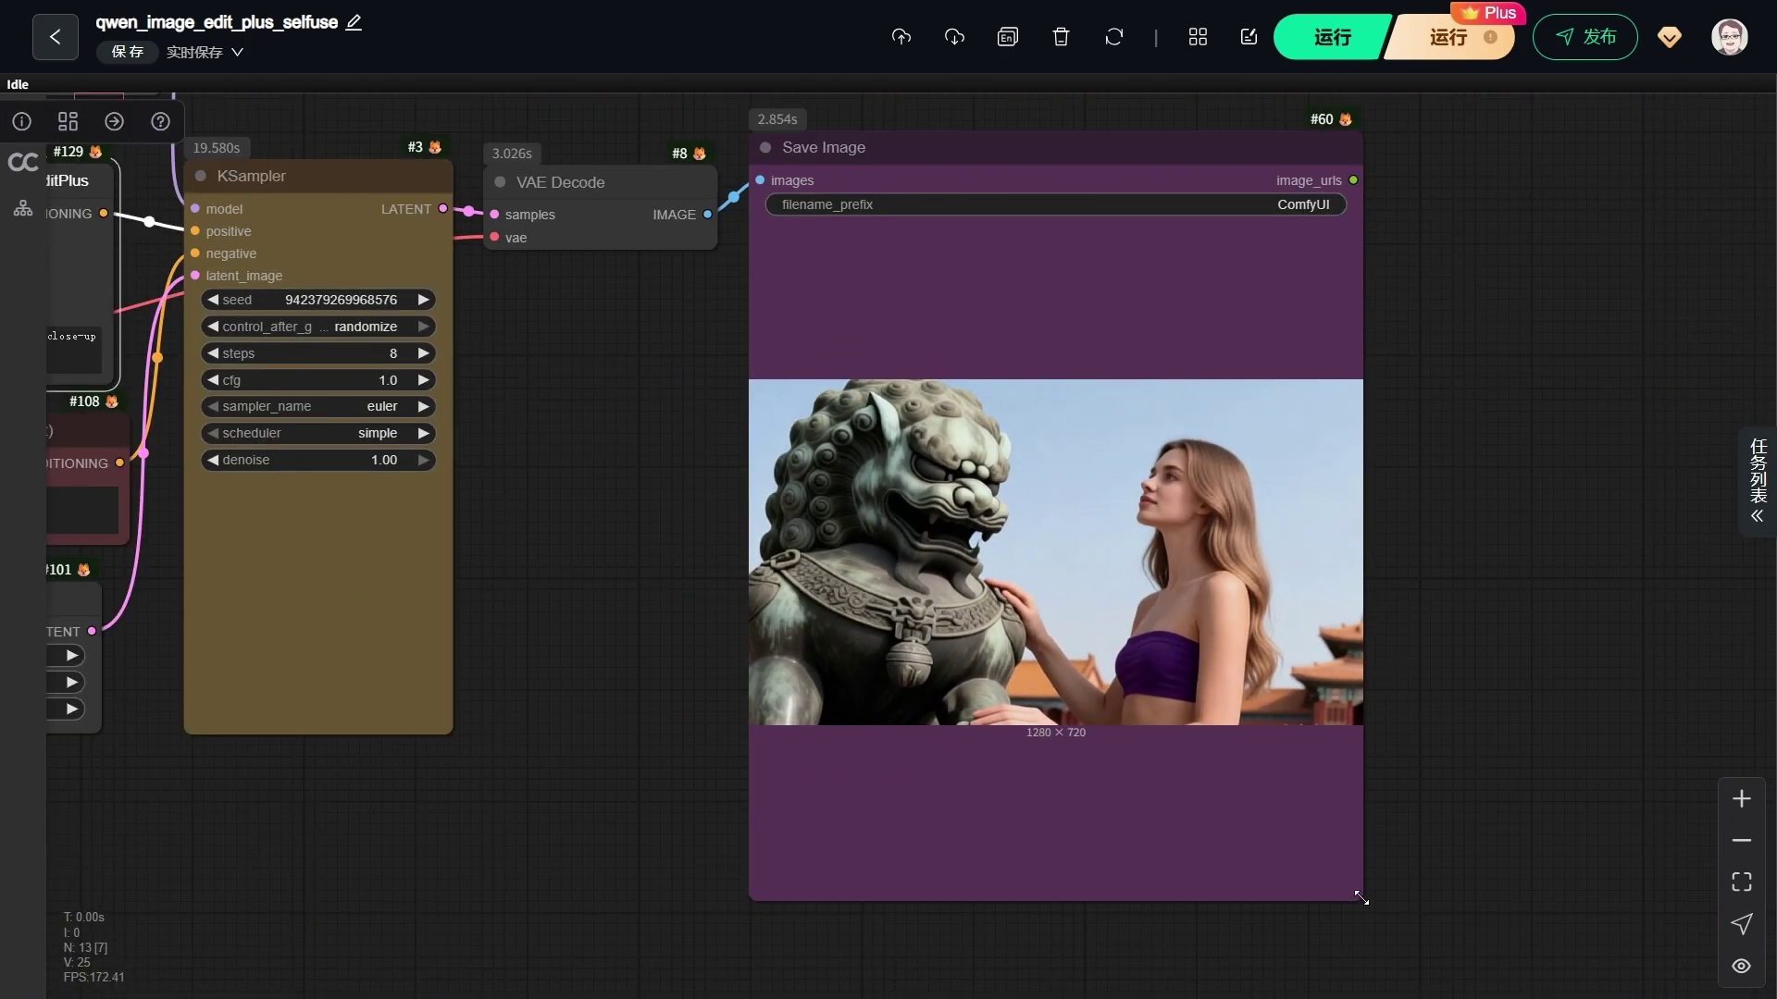
{"action": "left_click_drag", "start_coordinate": [1360, 897], "coordinate": [1384, 698]}
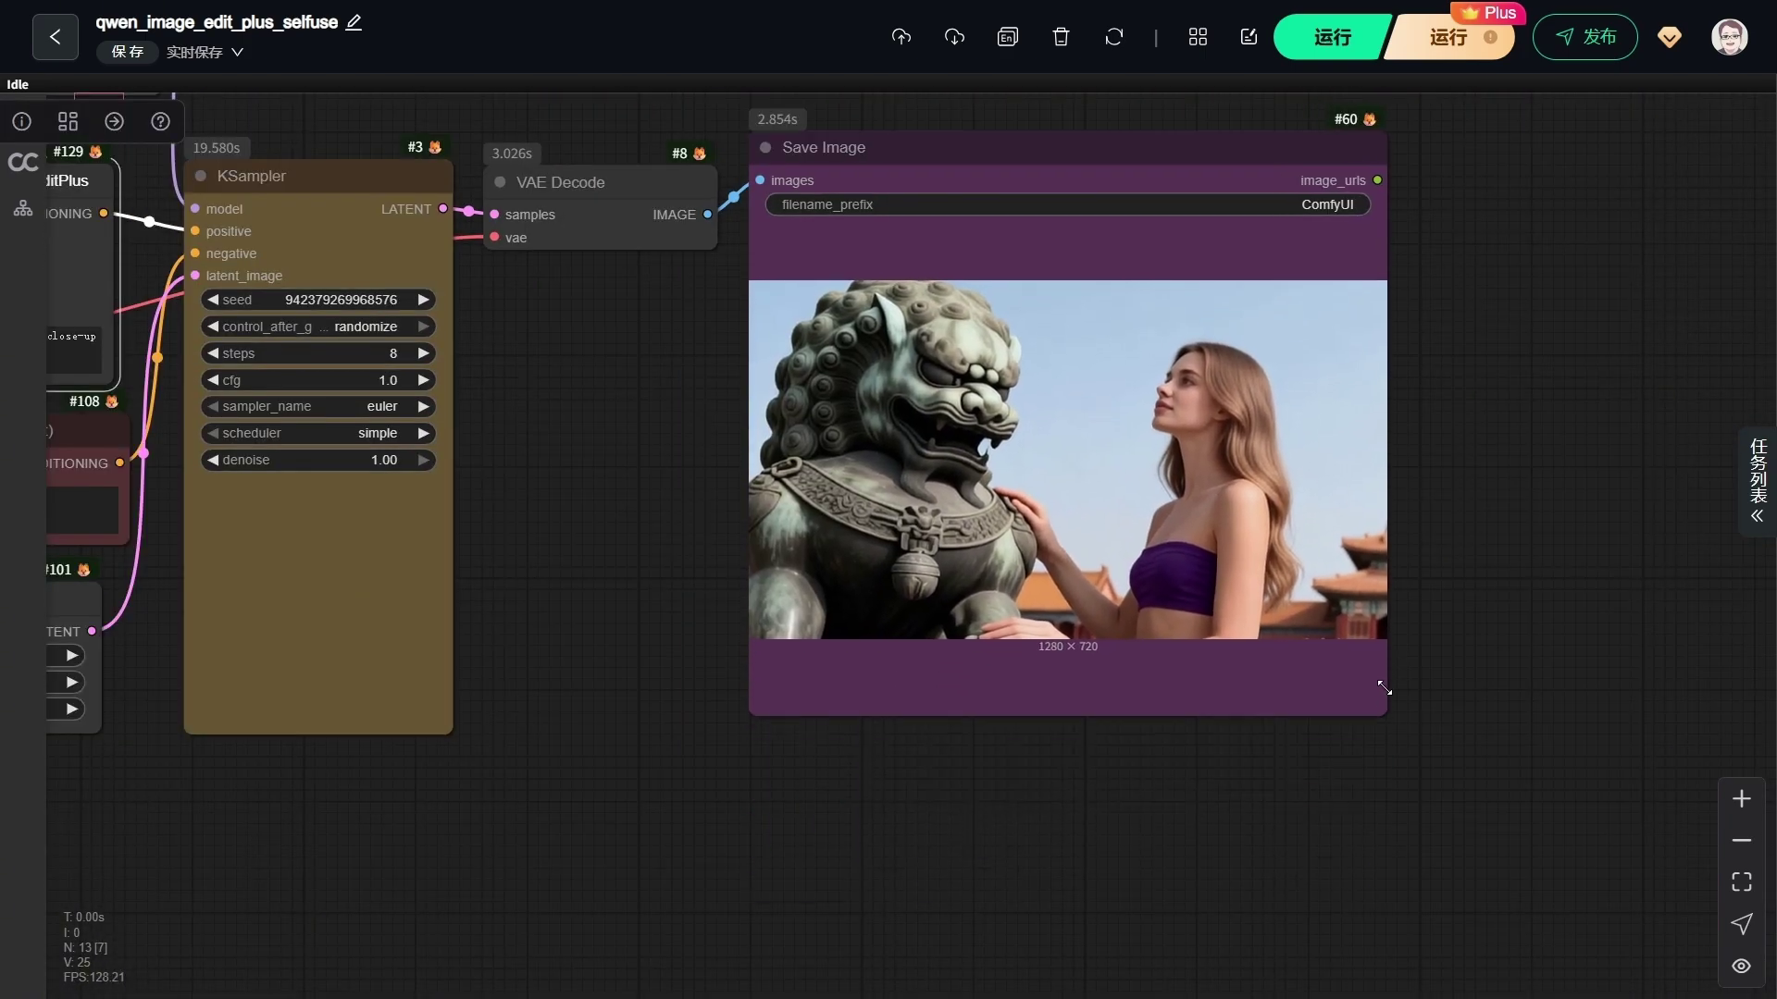
{"action": "scroll", "coordinate": [1492, 591], "scroll_direction": "down", "scroll_amount": 1}
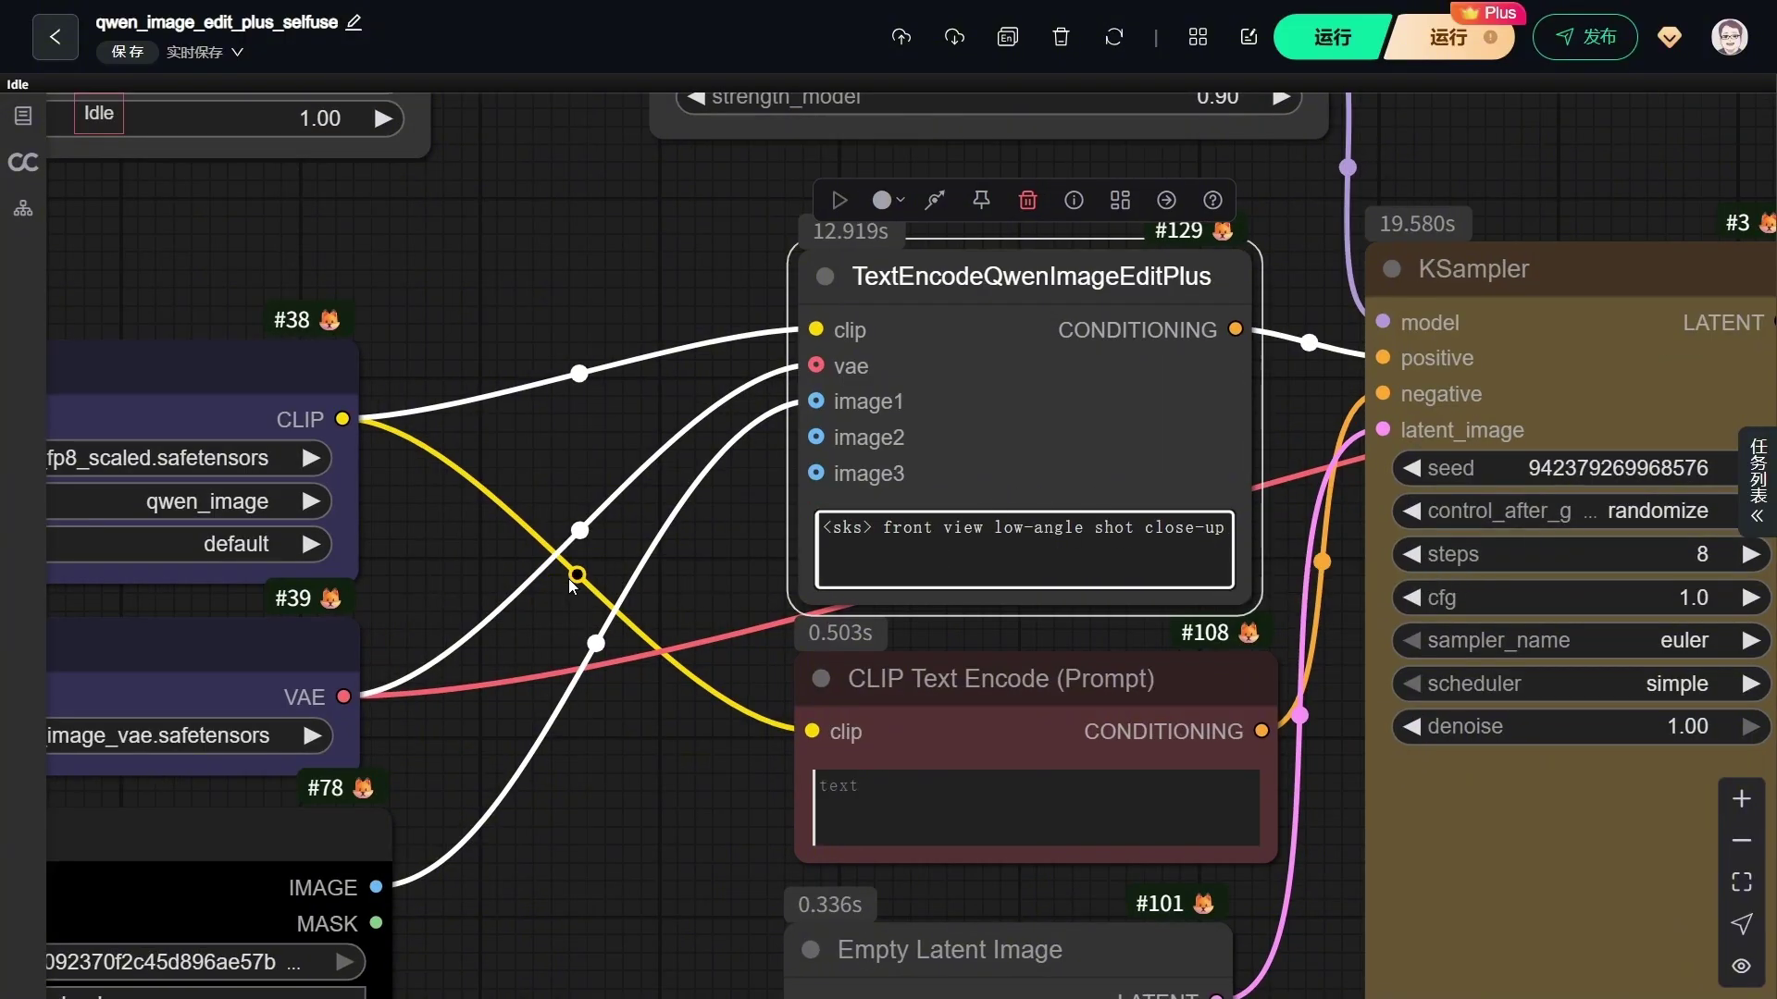
Run the workflow with the front low-angle close-up prompt
{"action": "scroll", "coordinate": [553, 581], "scroll_direction": "down", "scroll_amount": 5}
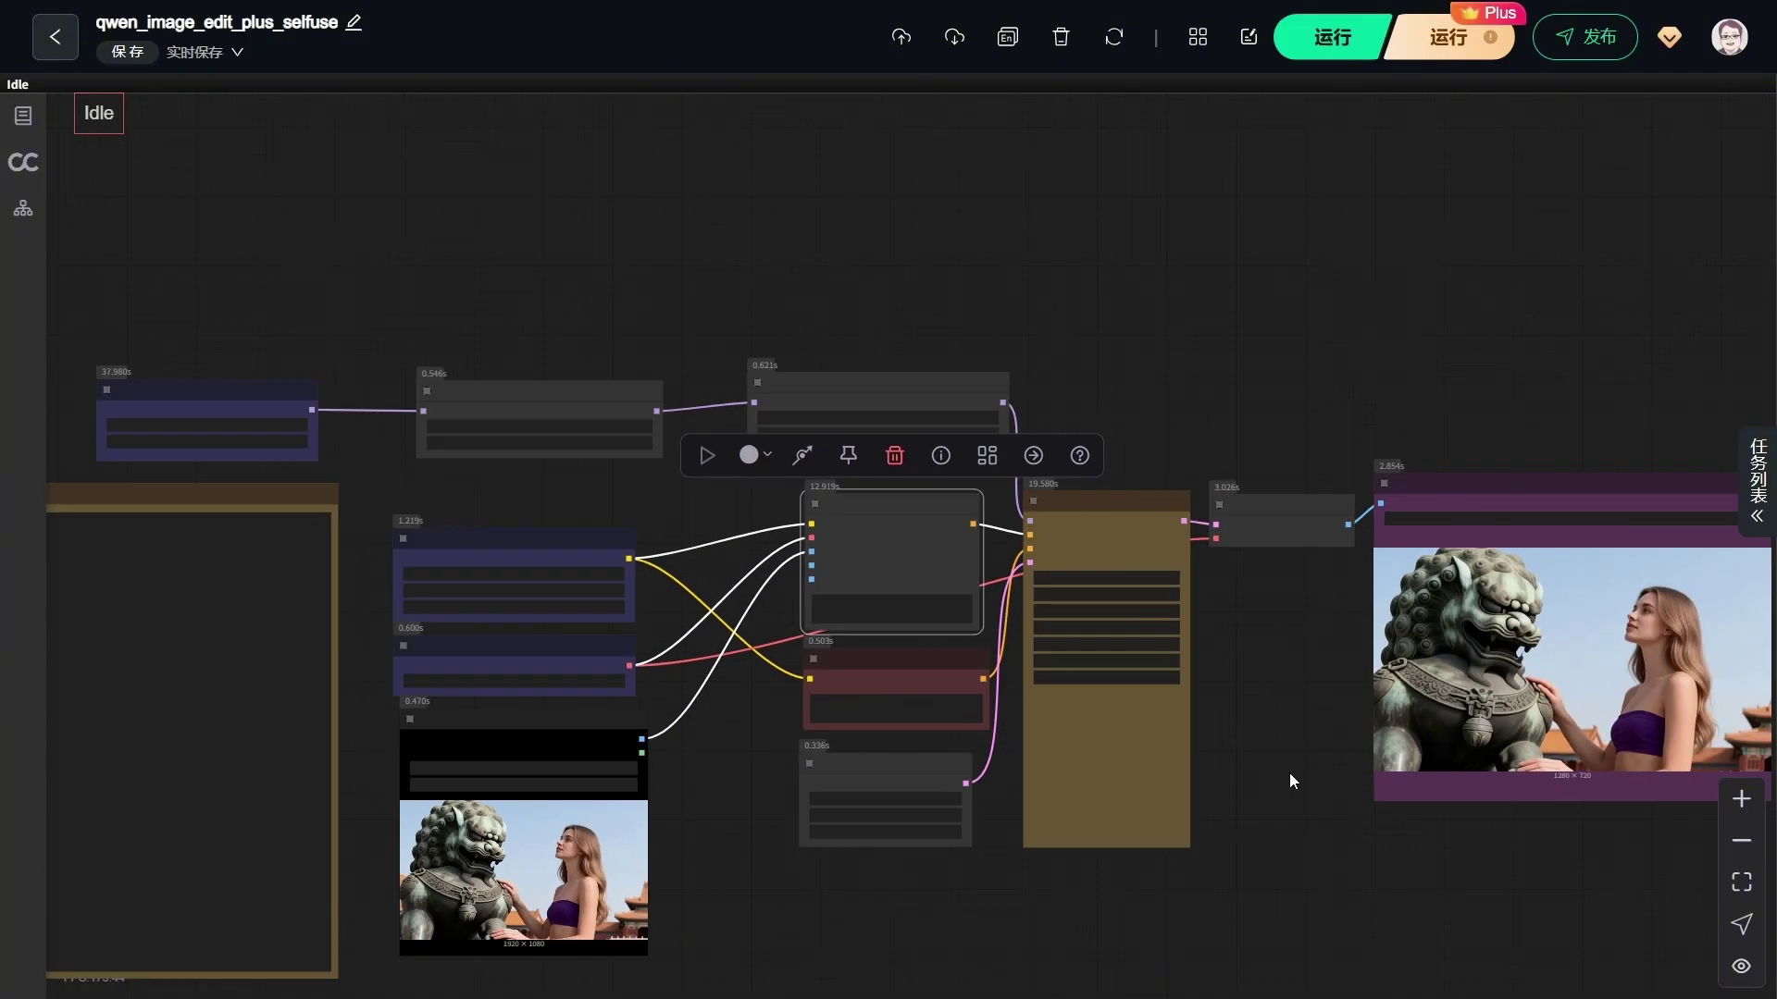
{"action": "mouse_move", "coordinate": [1289, 774]}
{"action": "left_mouse_down"}
{"action": "mouse_move", "coordinate": [1058, 665]}
{"action": "mouse_move", "coordinate": [1131, 643]}
{"action": "left_mouse_up"}
{"action": "scroll", "coordinate": [1058, 664], "scroll_direction": "down", "scroll_amount": 1}
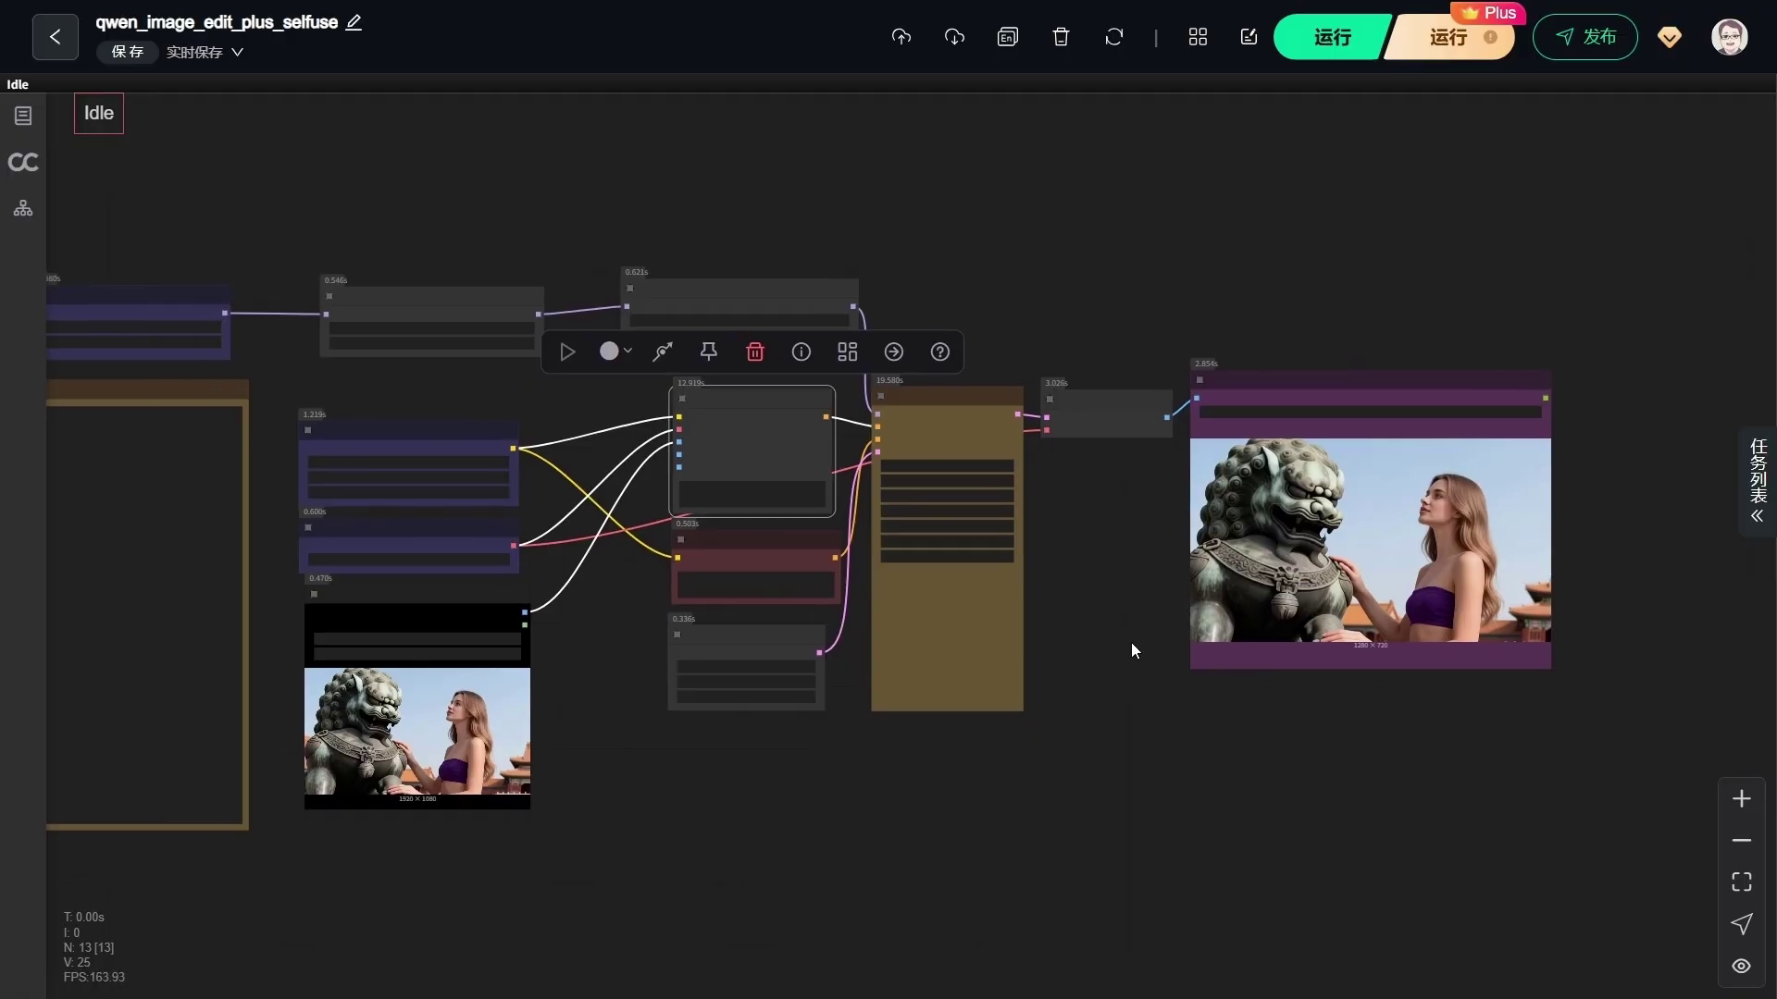
{"action": "left_click", "coordinate": [1344, 42]}
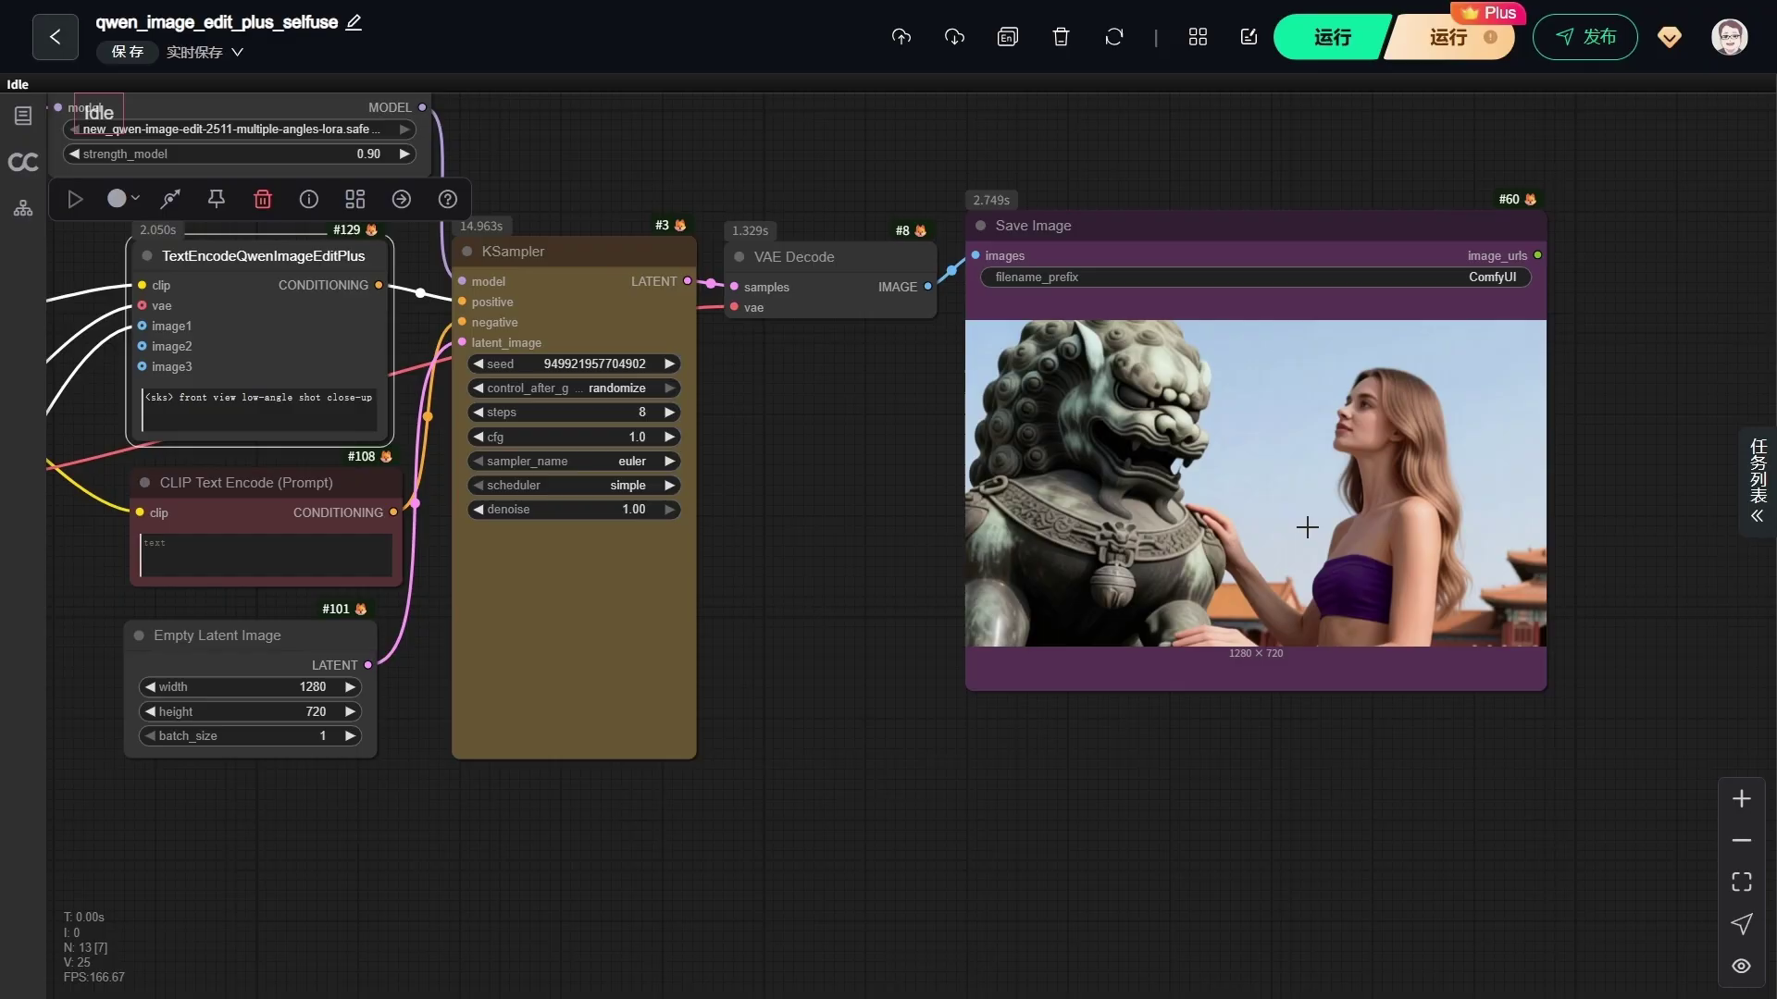
Place the Load Image node beside the Save Image node
{"action": "scroll", "coordinate": [1312, 531], "scroll_direction": "down", "scroll_amount": 3}
{"action": "scroll", "coordinate": [1312, 531], "scroll_direction": "down", "scroll_amount": 1}
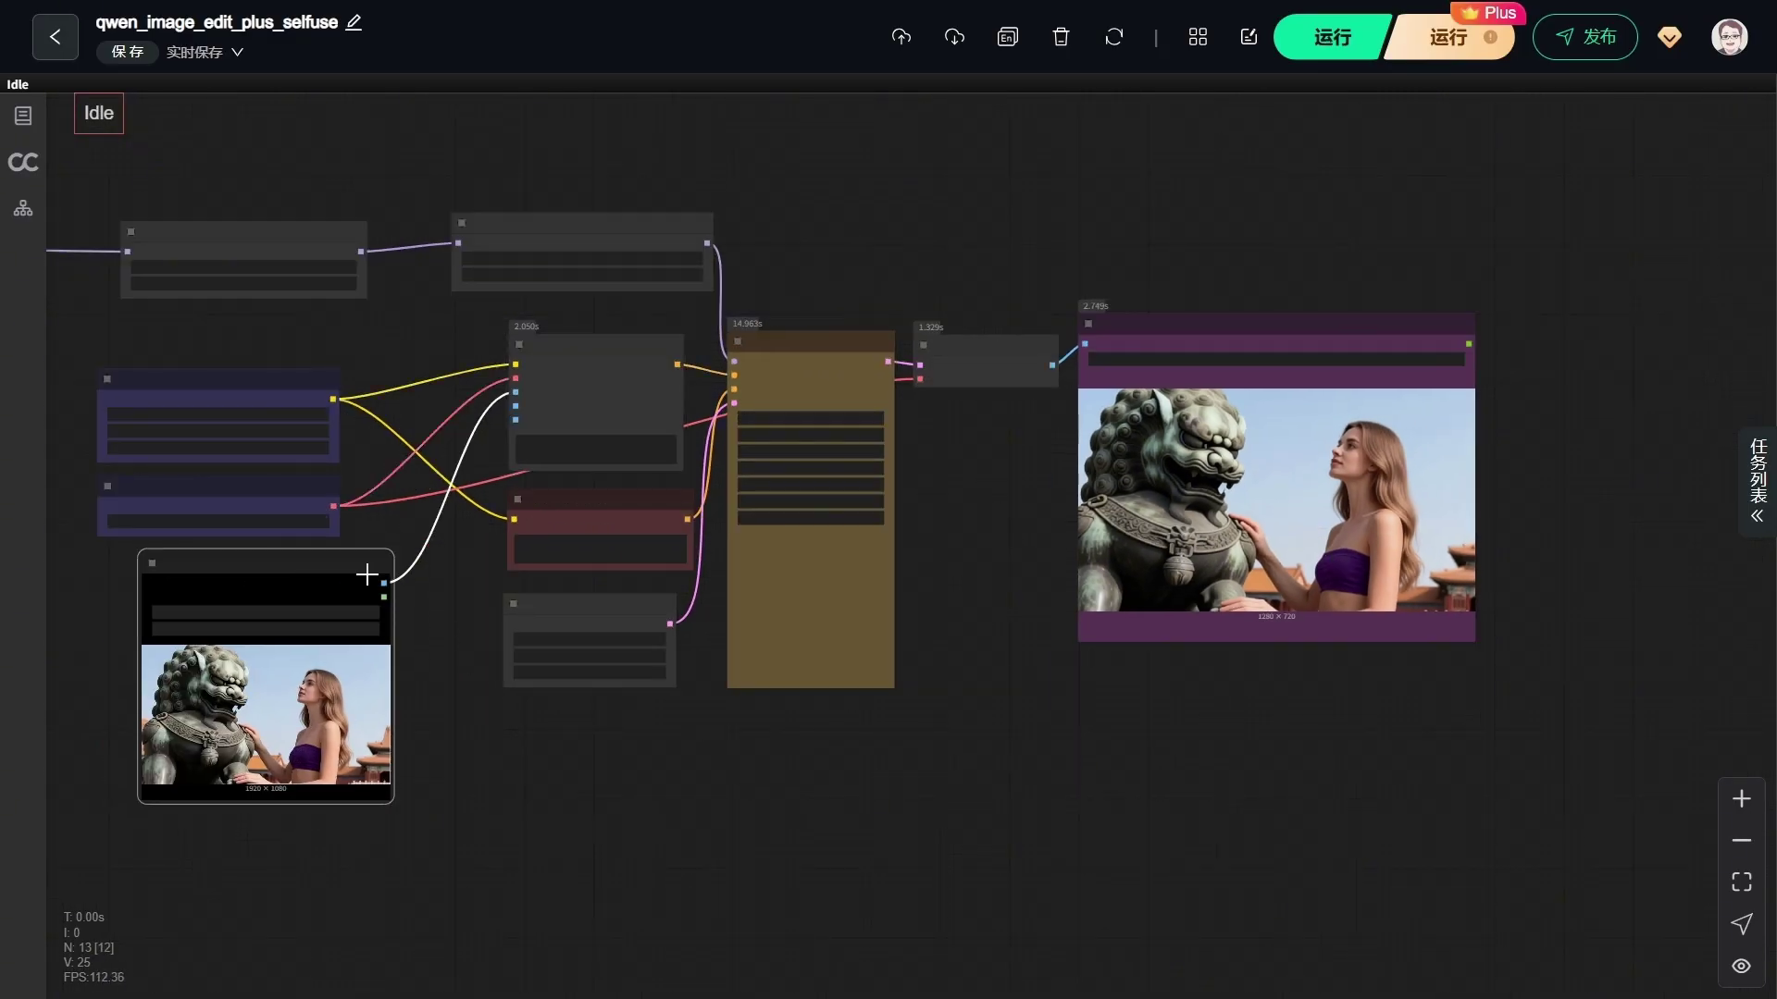
{"action": "left_click_drag", "start_coordinate": [278, 576], "coordinate": [1662, 358]}
{"action": "scroll", "coordinate": [1662, 371], "scroll_direction": "up", "scroll_amount": 10}
{"action": "scroll", "coordinate": [1018, 583], "scroll_direction": "down", "scroll_amount": 6}
Highlight the back-left high-angle wide shot line in the Note
{"action": "left_click_drag", "start_coordinate": [1243, 812], "coordinate": [1519, 774]}
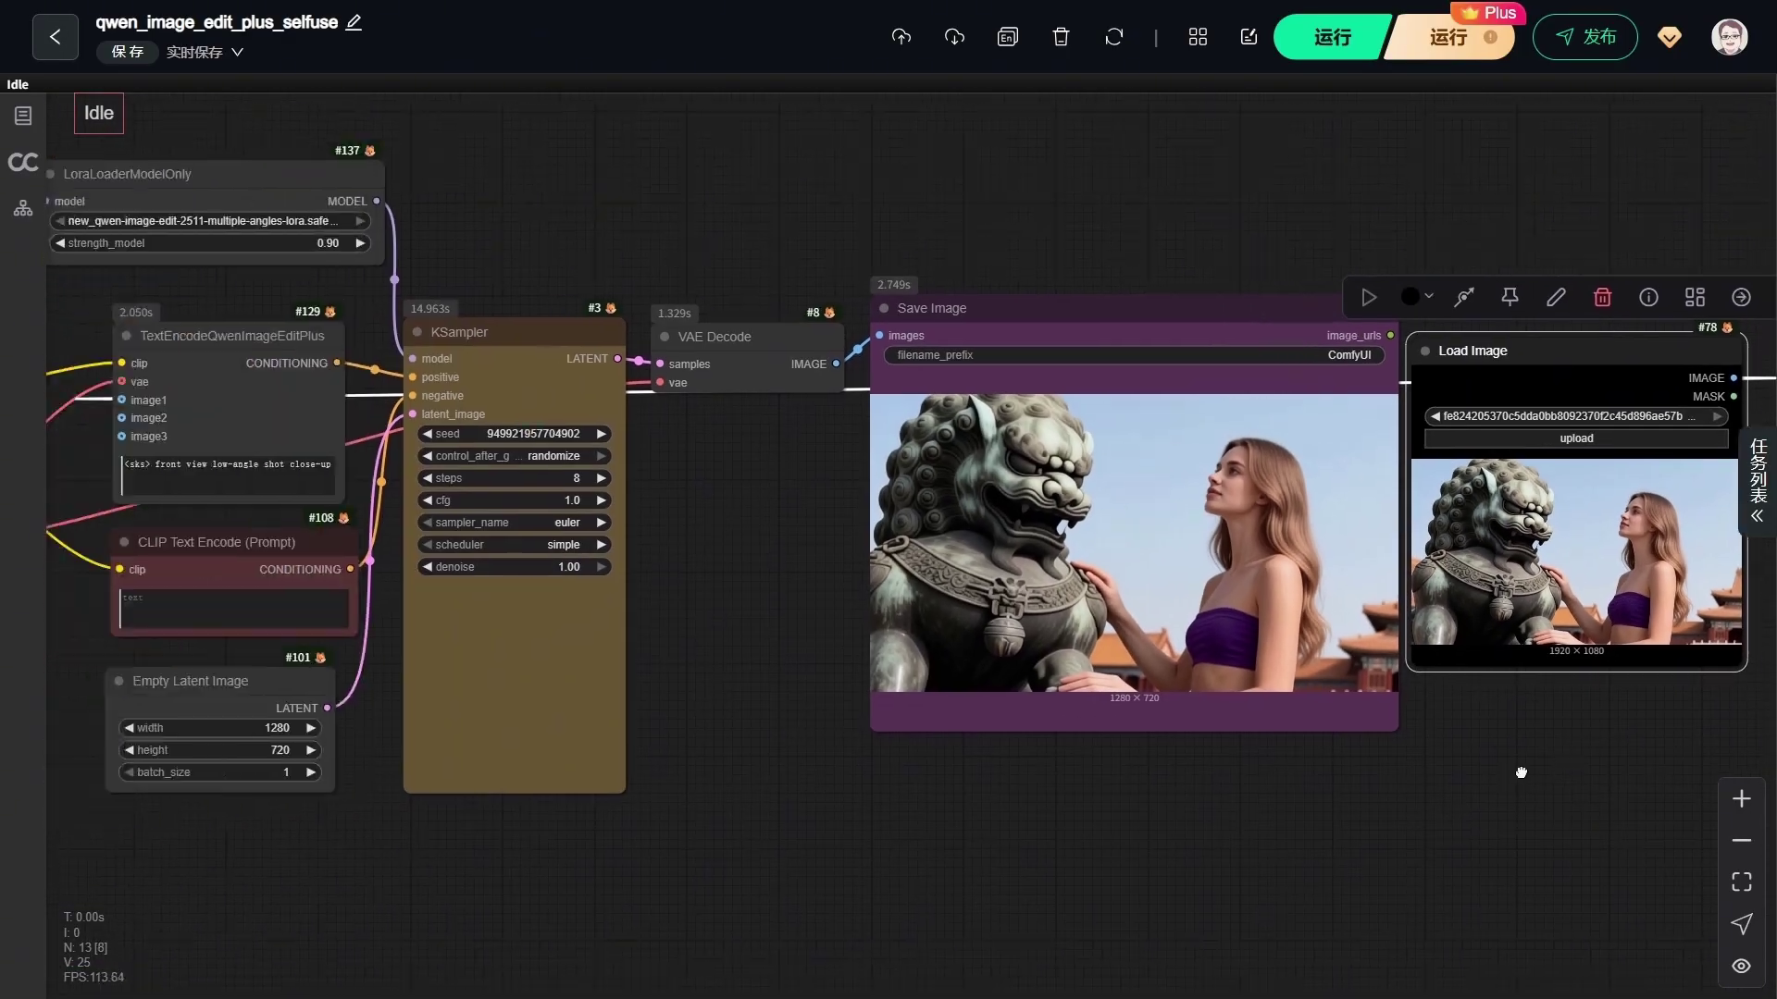
{"action": "scroll", "coordinate": [925, 555], "scroll_direction": "down", "scroll_amount": 2}
{"action": "scroll", "coordinate": [300, 328], "scroll_direction": "up", "scroll_amount": 8}
{"action": "left_click_drag", "start_coordinate": [169, 241], "coordinate": [701, 241]}
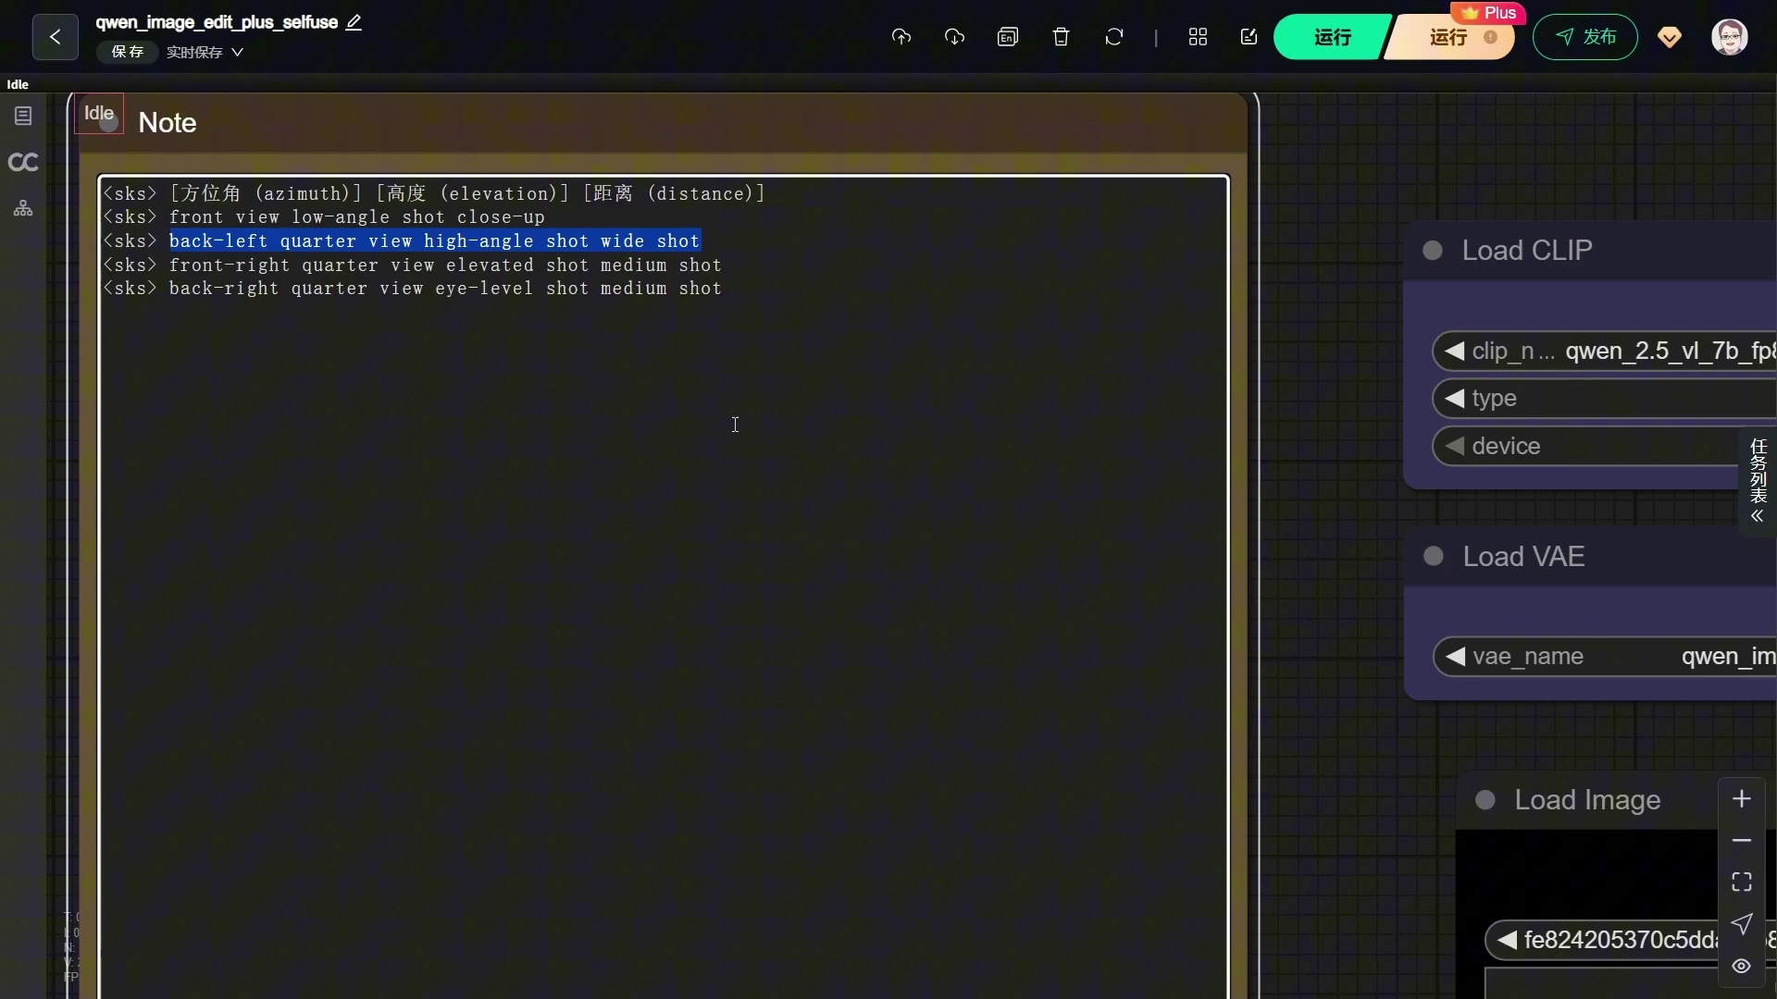
Zoom across the Note, prompt and Save Image nodes to inspect the front-right elevated render
{"action": "scroll", "coordinate": [285, 396], "scroll_direction": "down", "scroll_amount": 5}
{"action": "scroll", "coordinate": [1388, 546], "scroll_direction": "up", "scroll_amount": 3}
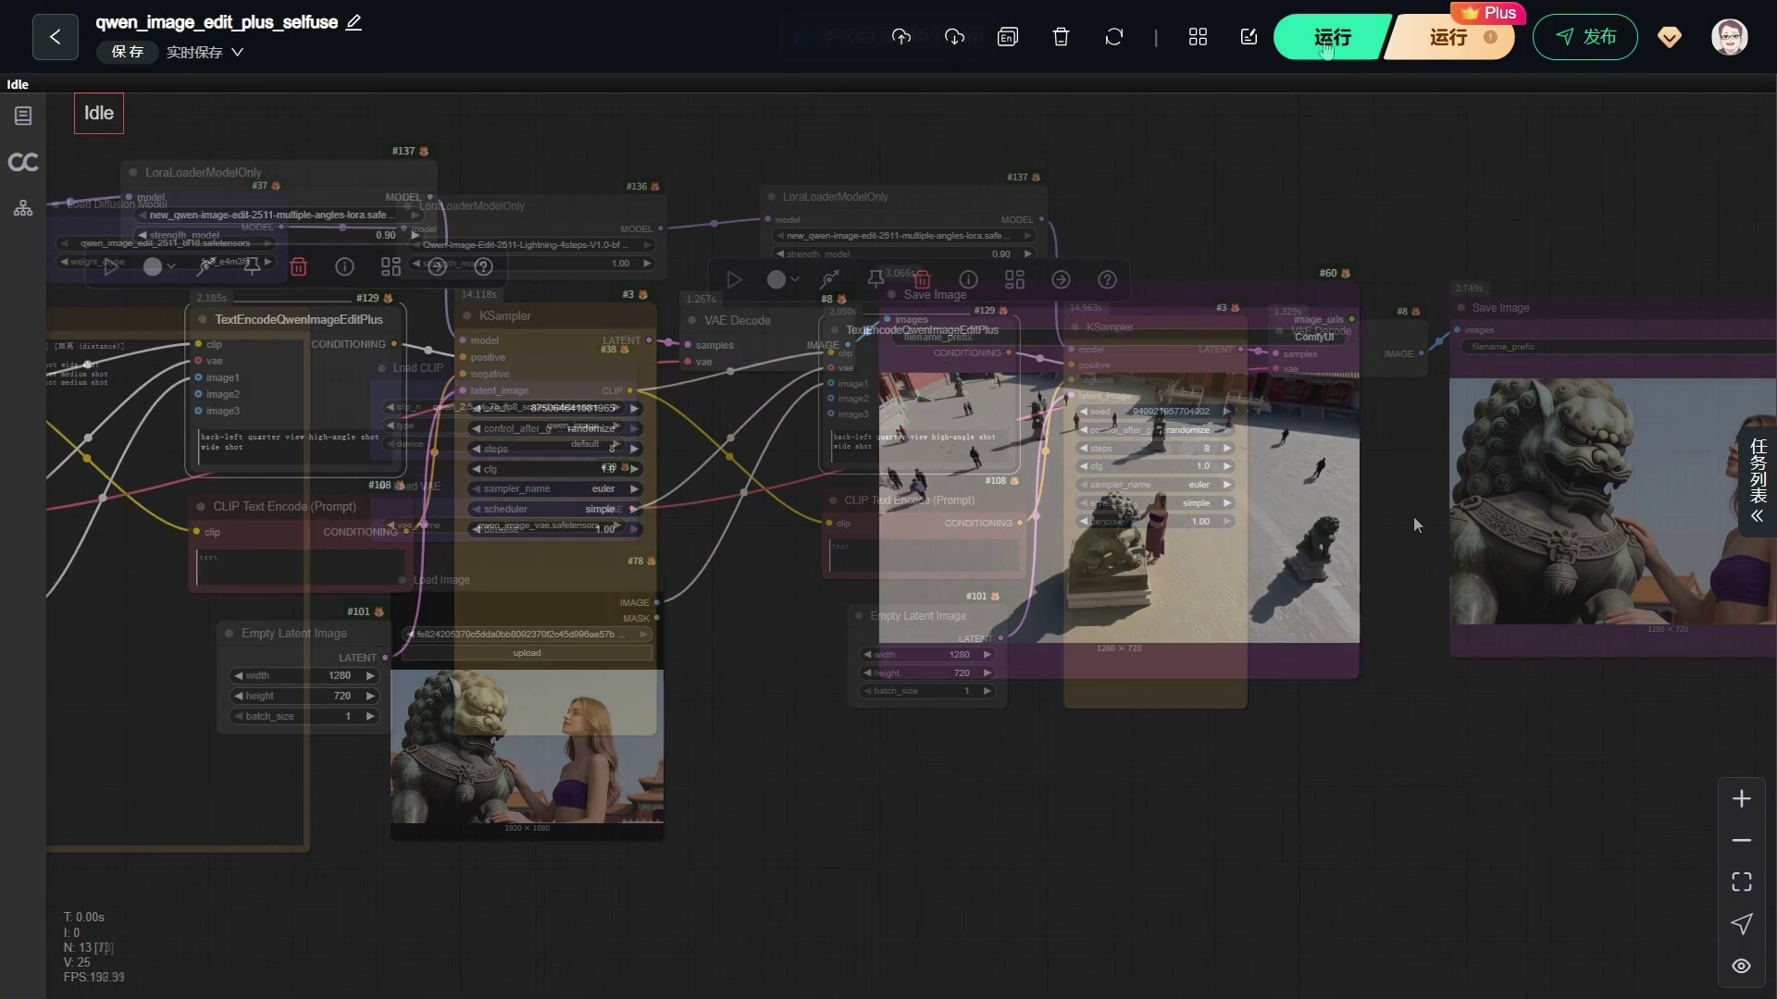
{"action": "scroll", "coordinate": [1388, 518], "scroll_direction": "up", "scroll_amount": 3}
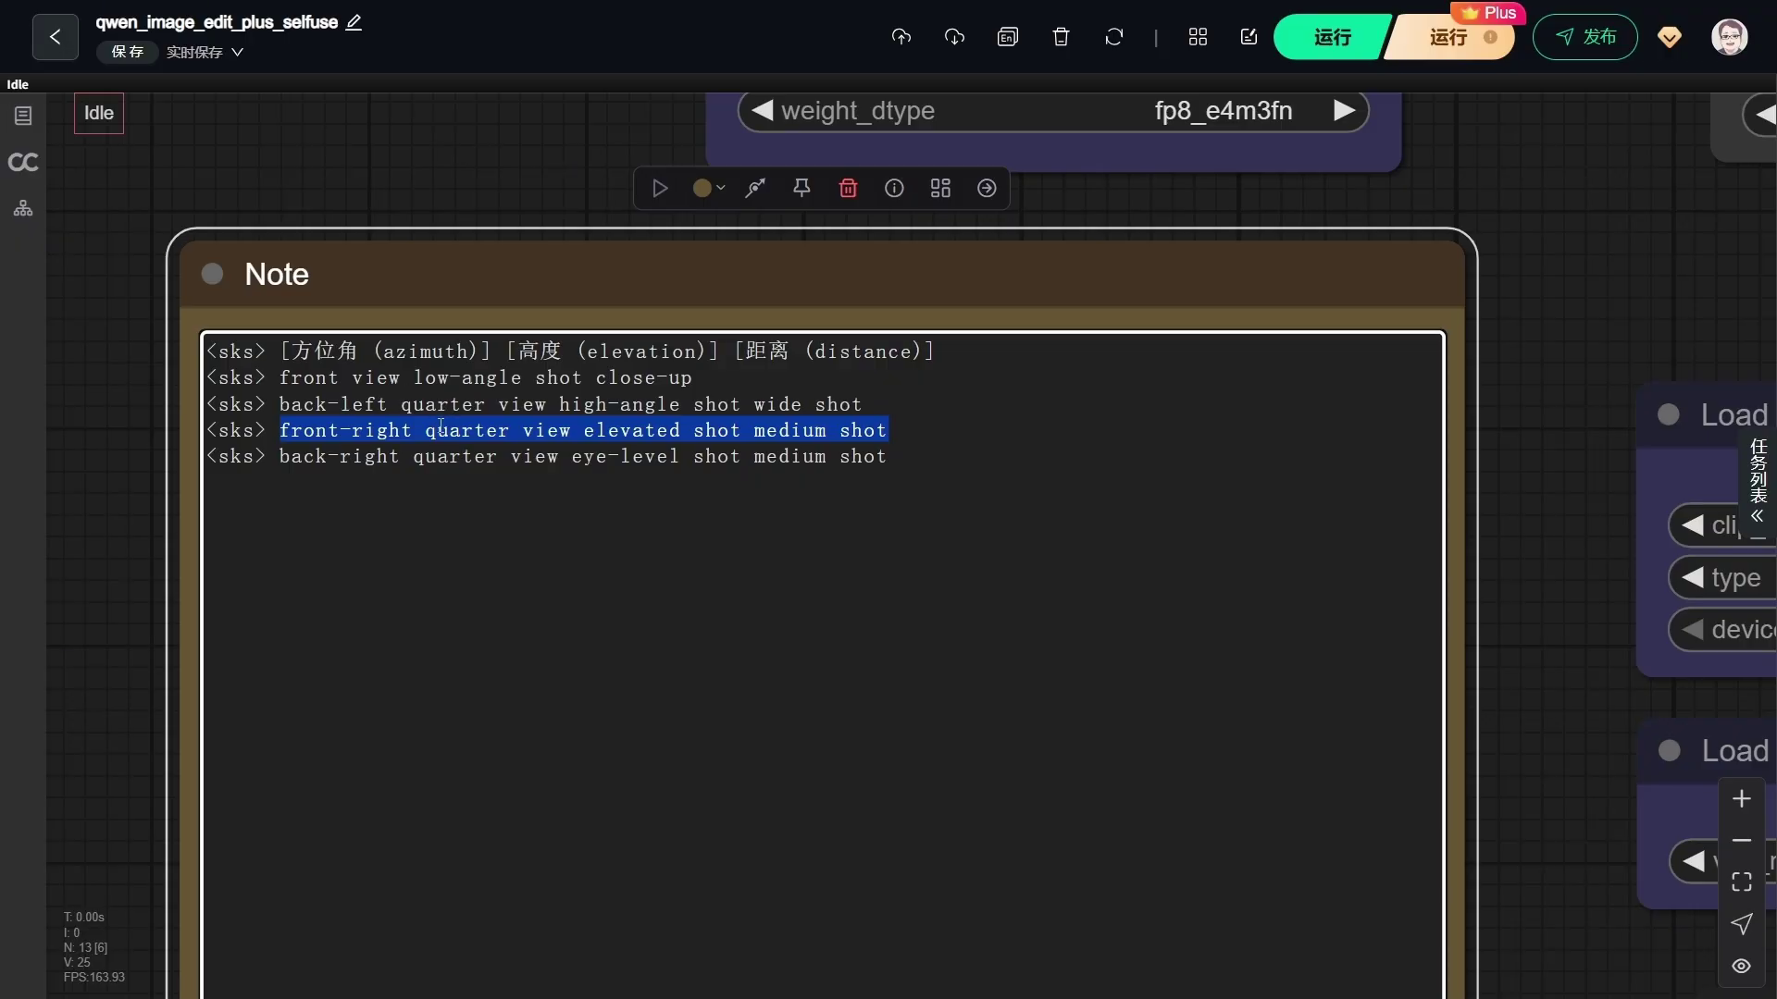
{"action": "scroll", "coordinate": [445, 434], "scroll_direction": "down", "scroll_amount": 5}
{"action": "scroll", "coordinate": [388, 463], "scroll_direction": "down", "scroll_amount": 4}
{"action": "scroll", "coordinate": [352, 481], "scroll_direction": "down", "scroll_amount": 2}
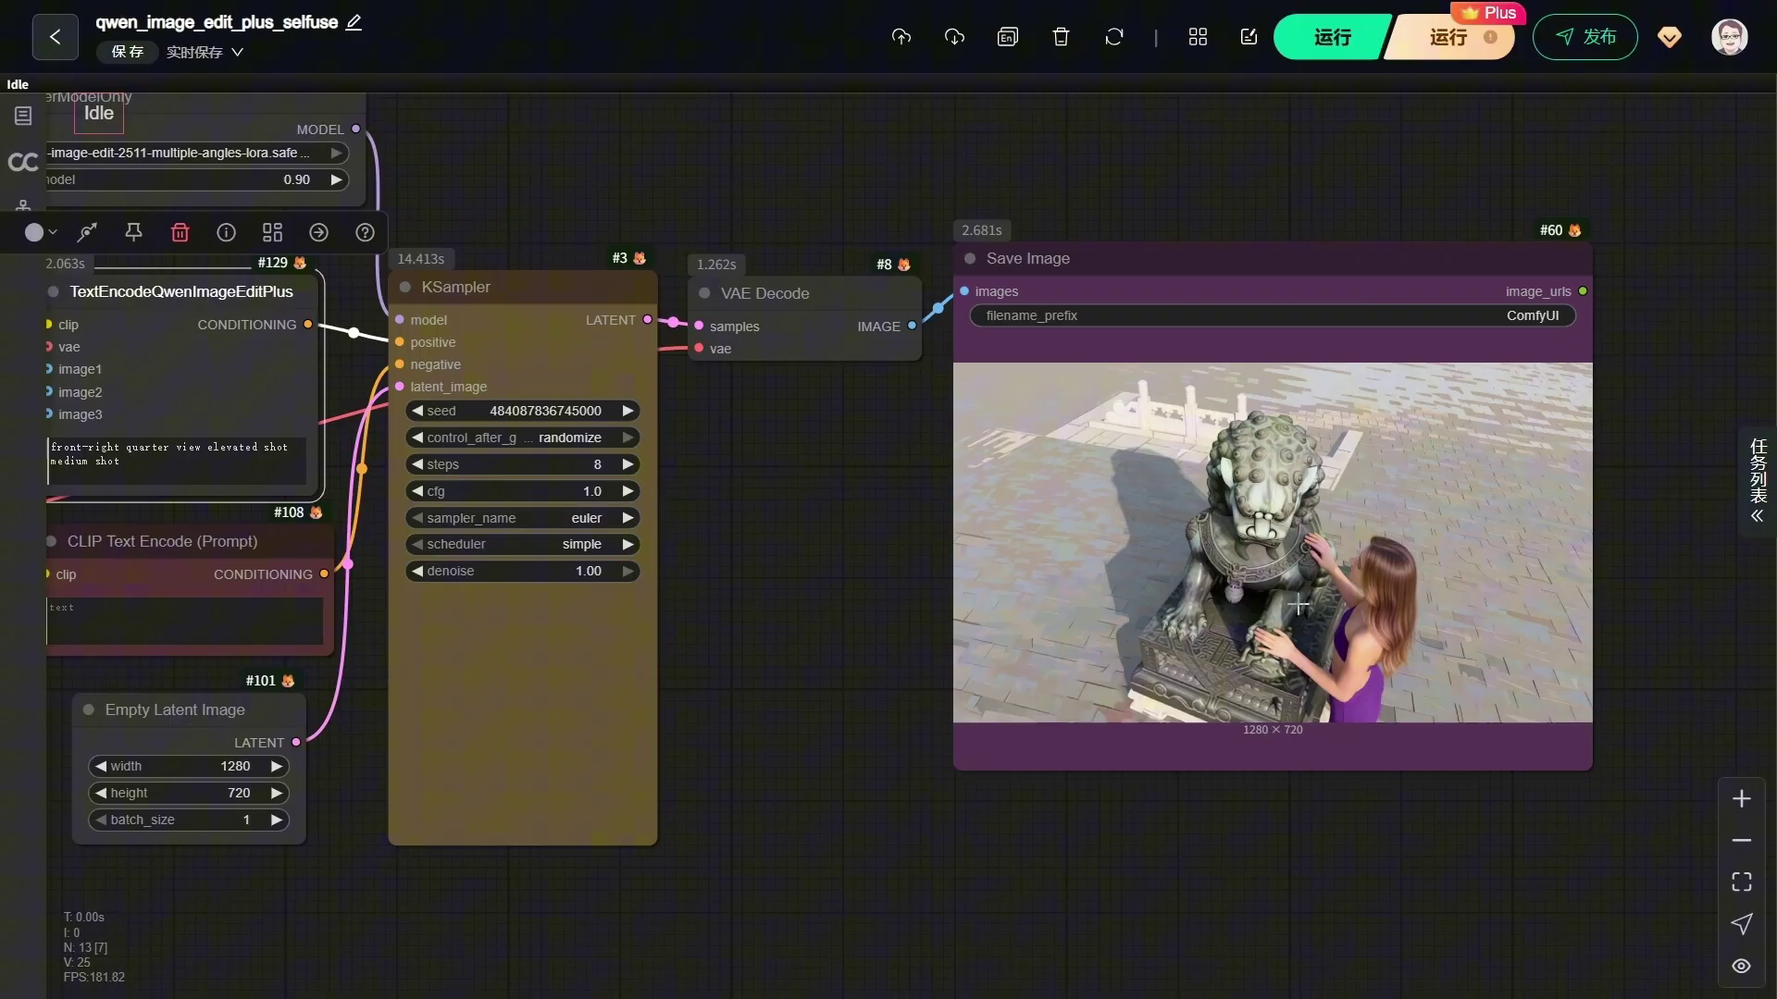
{"action": "scroll", "coordinate": [1255, 613], "scroll_direction": "down", "scroll_amount": 3}
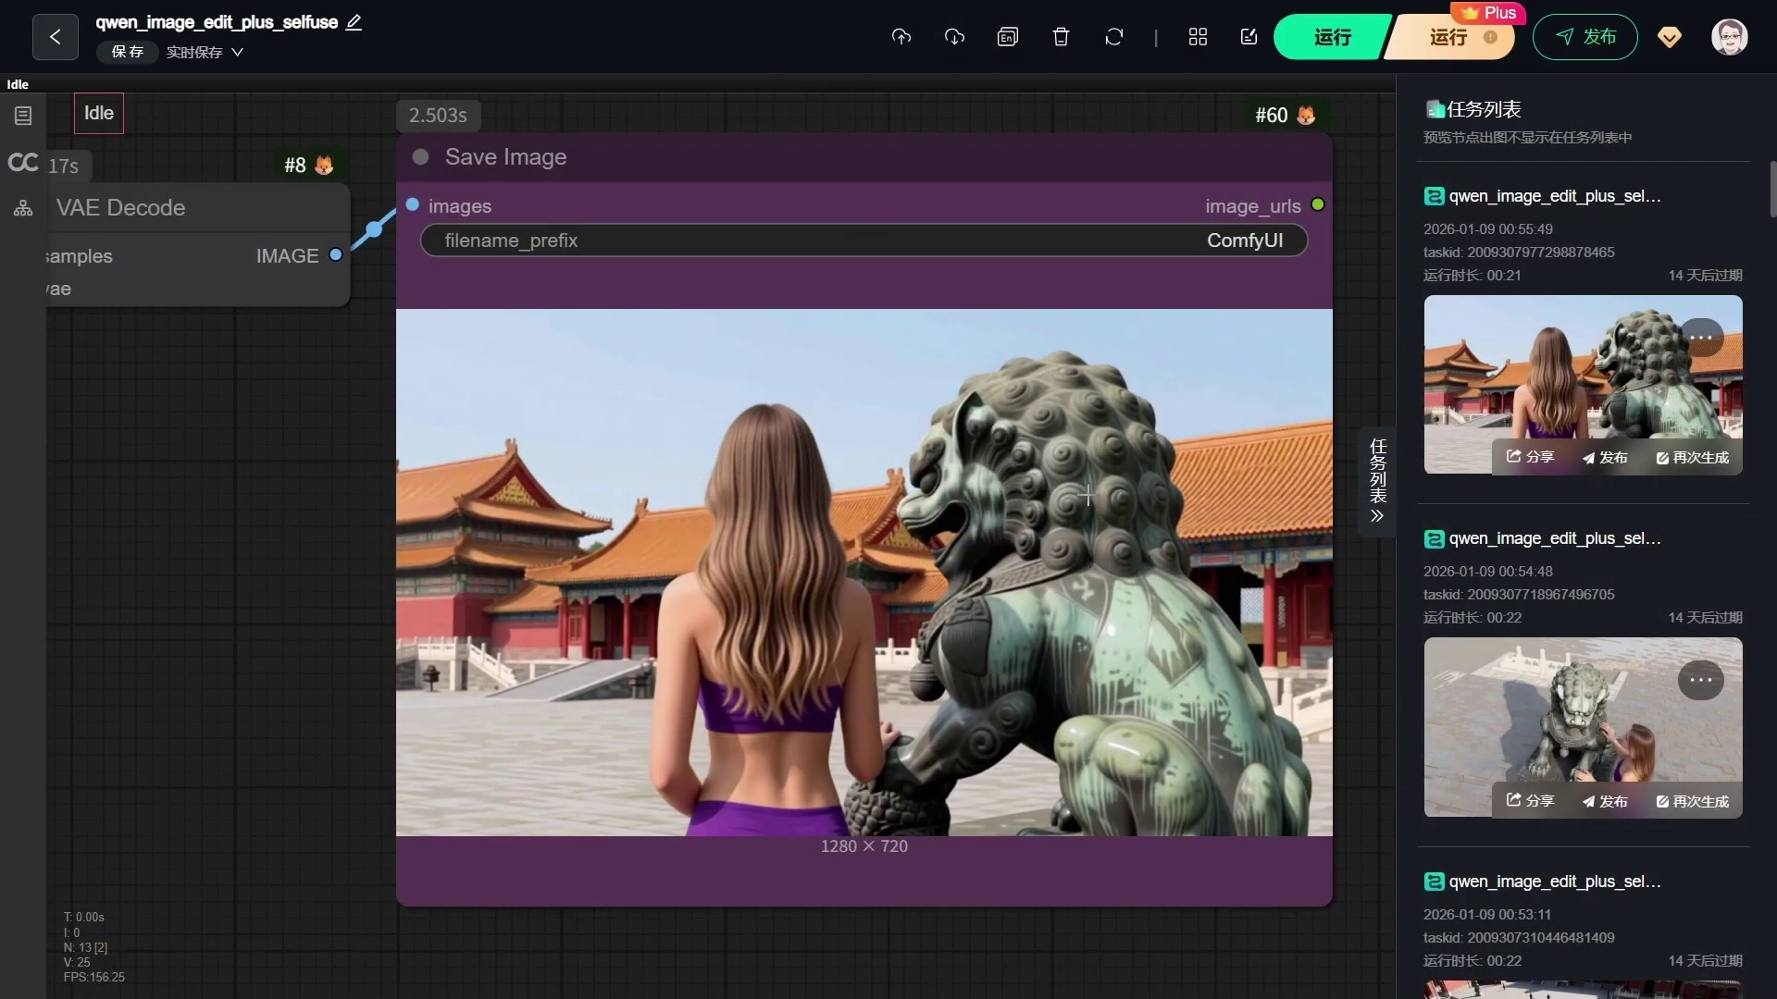
Collapse the past-runs list and render the back-right eye-level view
{"action": "scroll", "coordinate": [1088, 497], "scroll_direction": "down", "scroll_amount": 10}
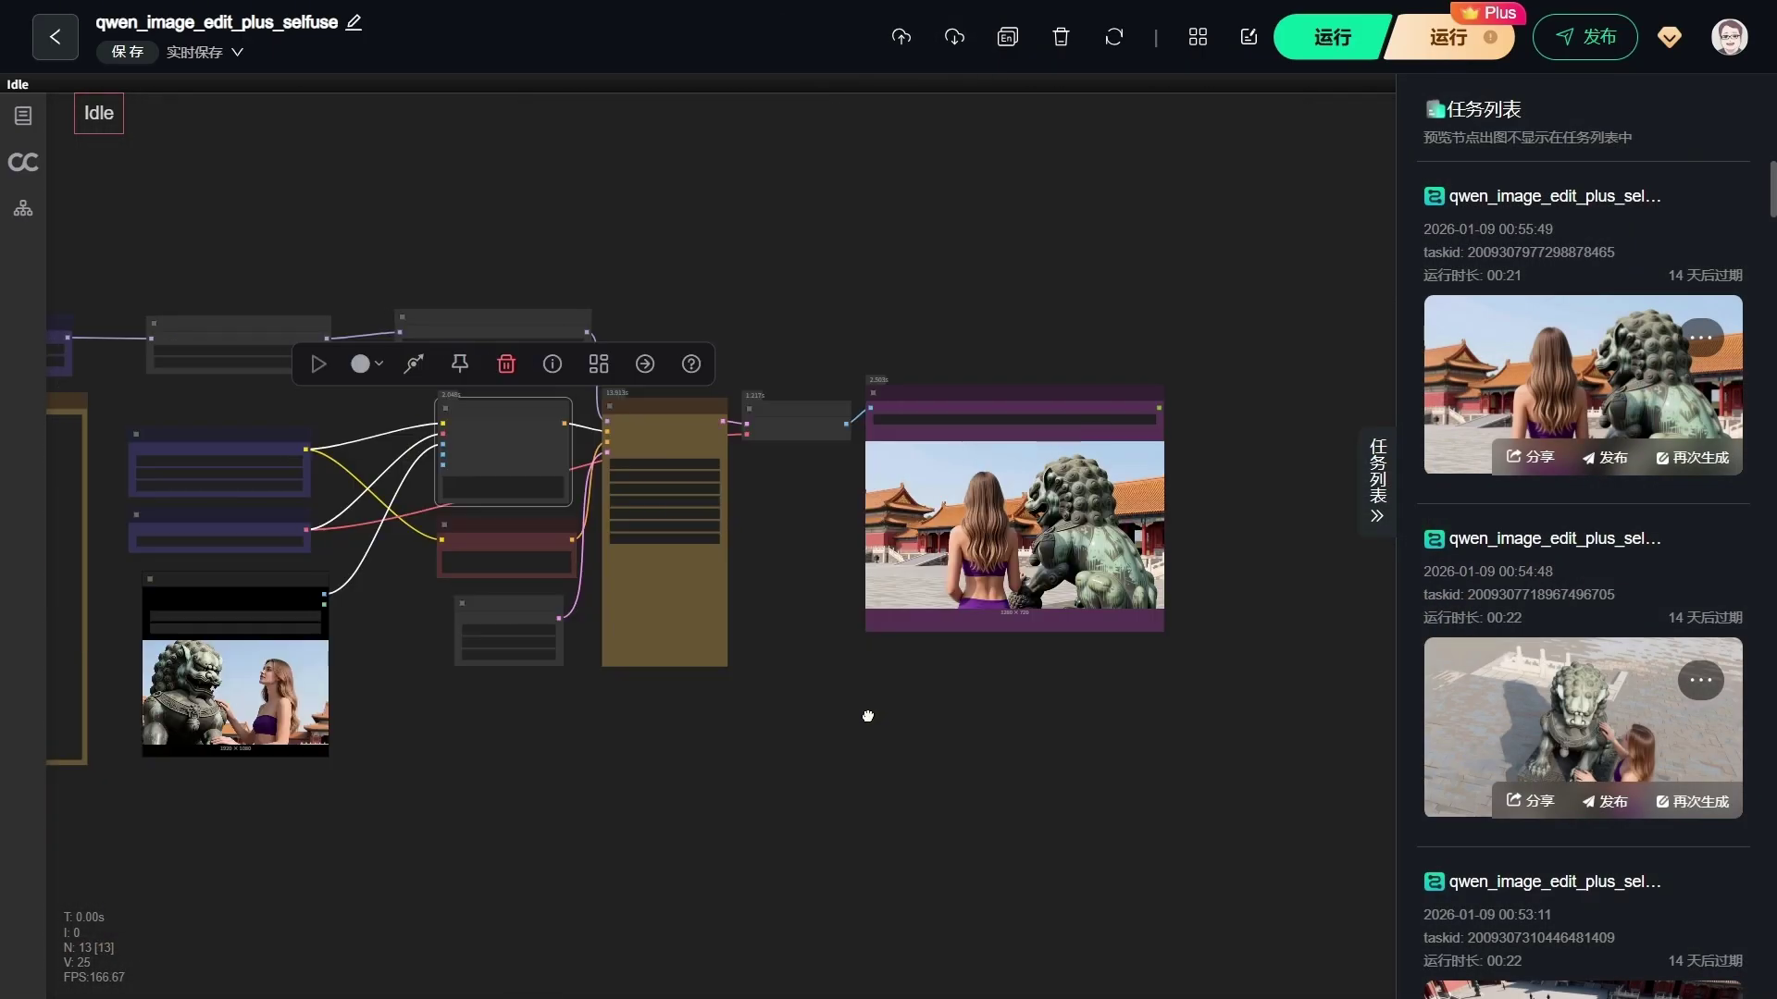
{"action": "mouse_move", "coordinate": [865, 718]}
{"action": "left_mouse_down"}
{"action": "mouse_move", "coordinate": [1123, 663]}
{"action": "mouse_move", "coordinate": [1076, 669]}
{"action": "left_mouse_up"}
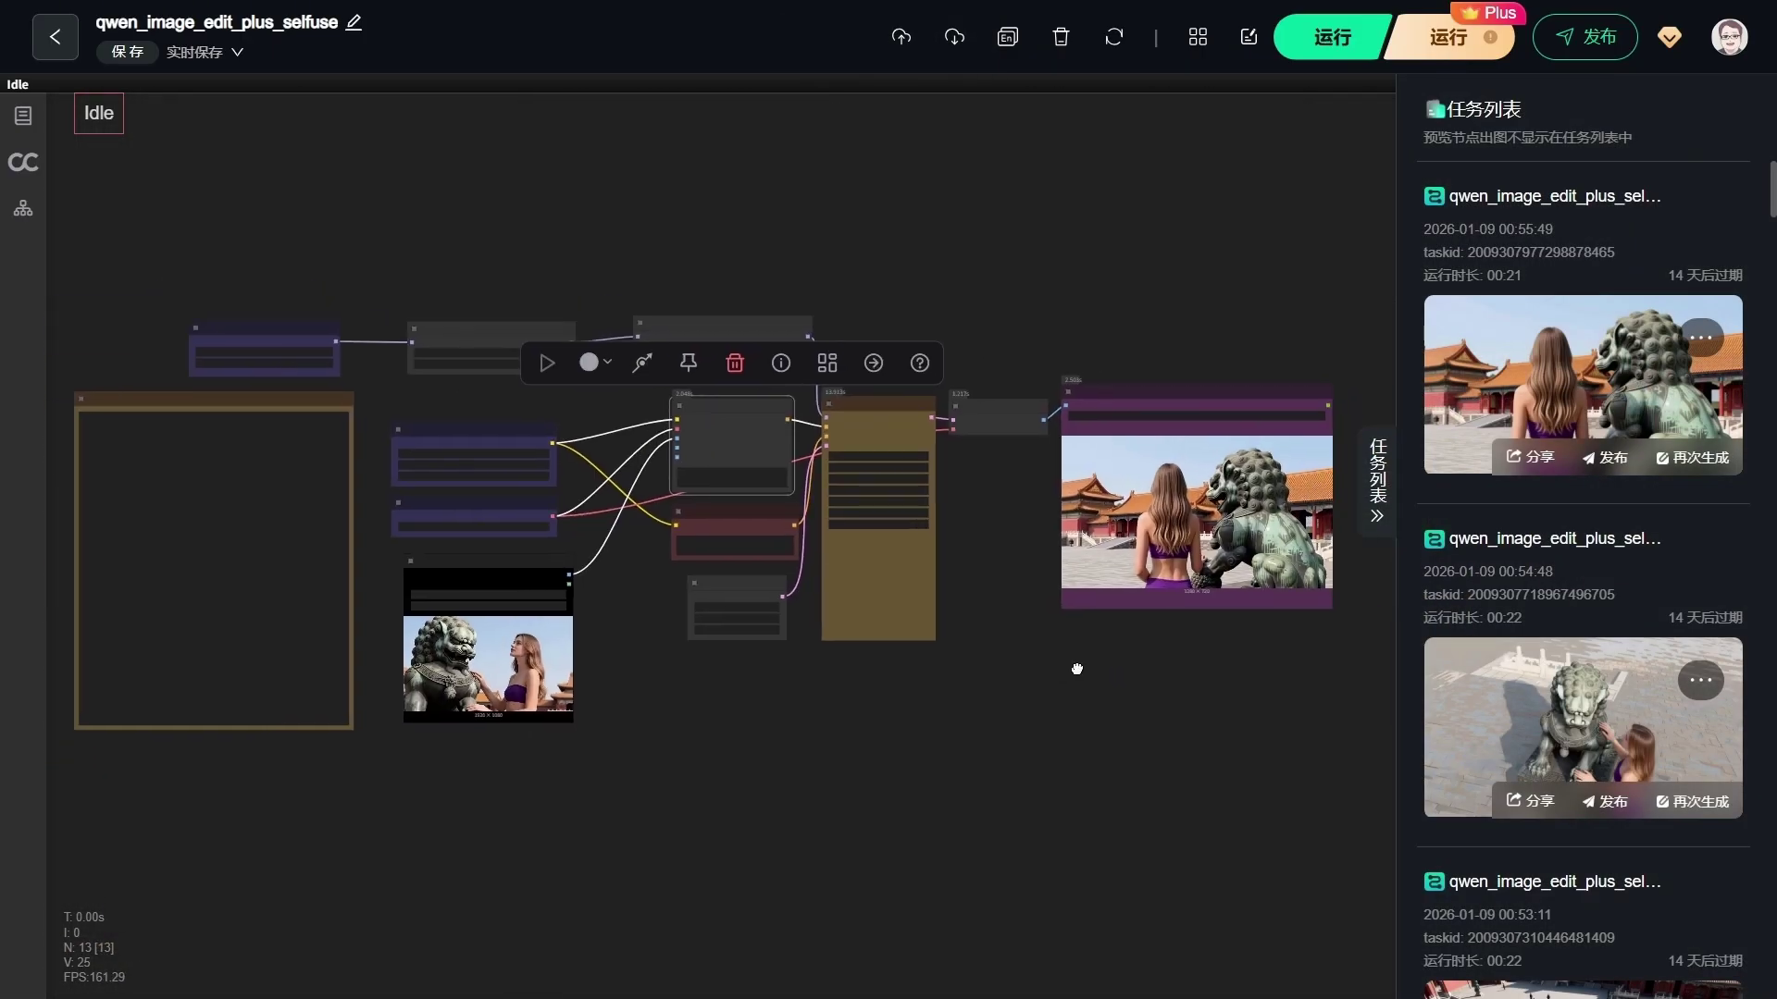
{"action": "left_click", "coordinate": [1366, 532]}
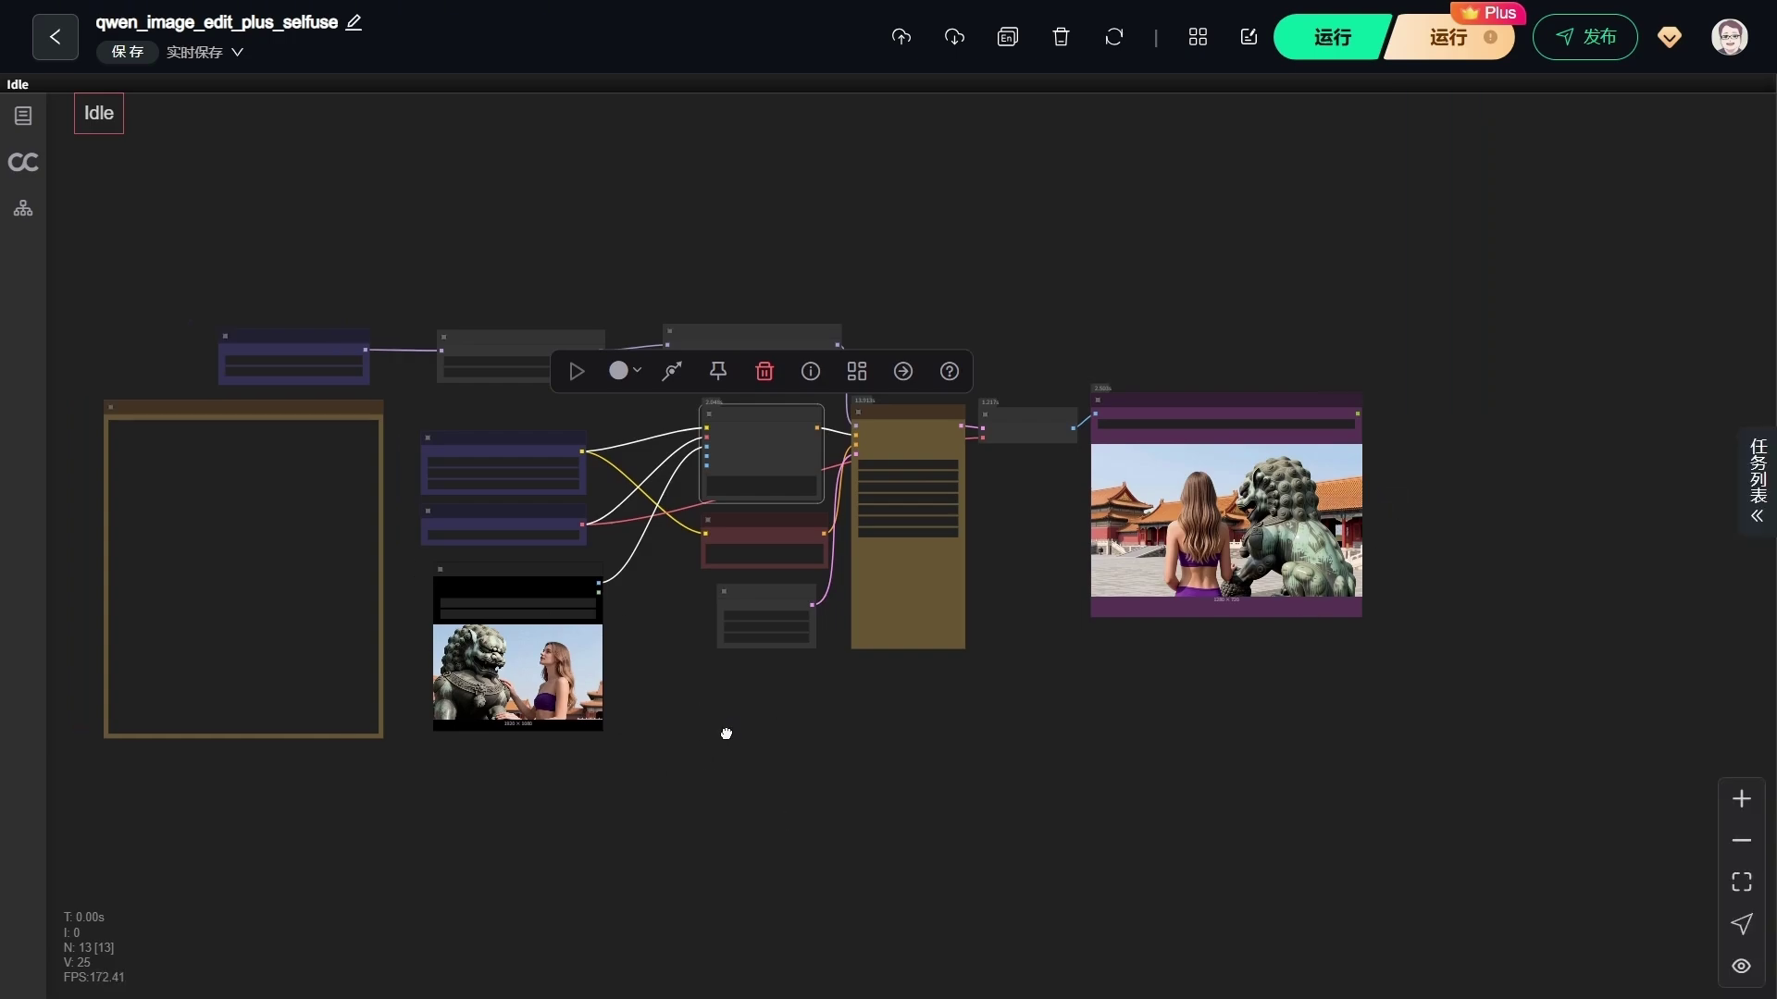
{"action": "scroll", "coordinate": [436, 499], "scroll_direction": "up", "scroll_amount": 3}
{"action": "scroll", "coordinate": [547, 364], "scroll_direction": "up", "scroll_amount": 4}
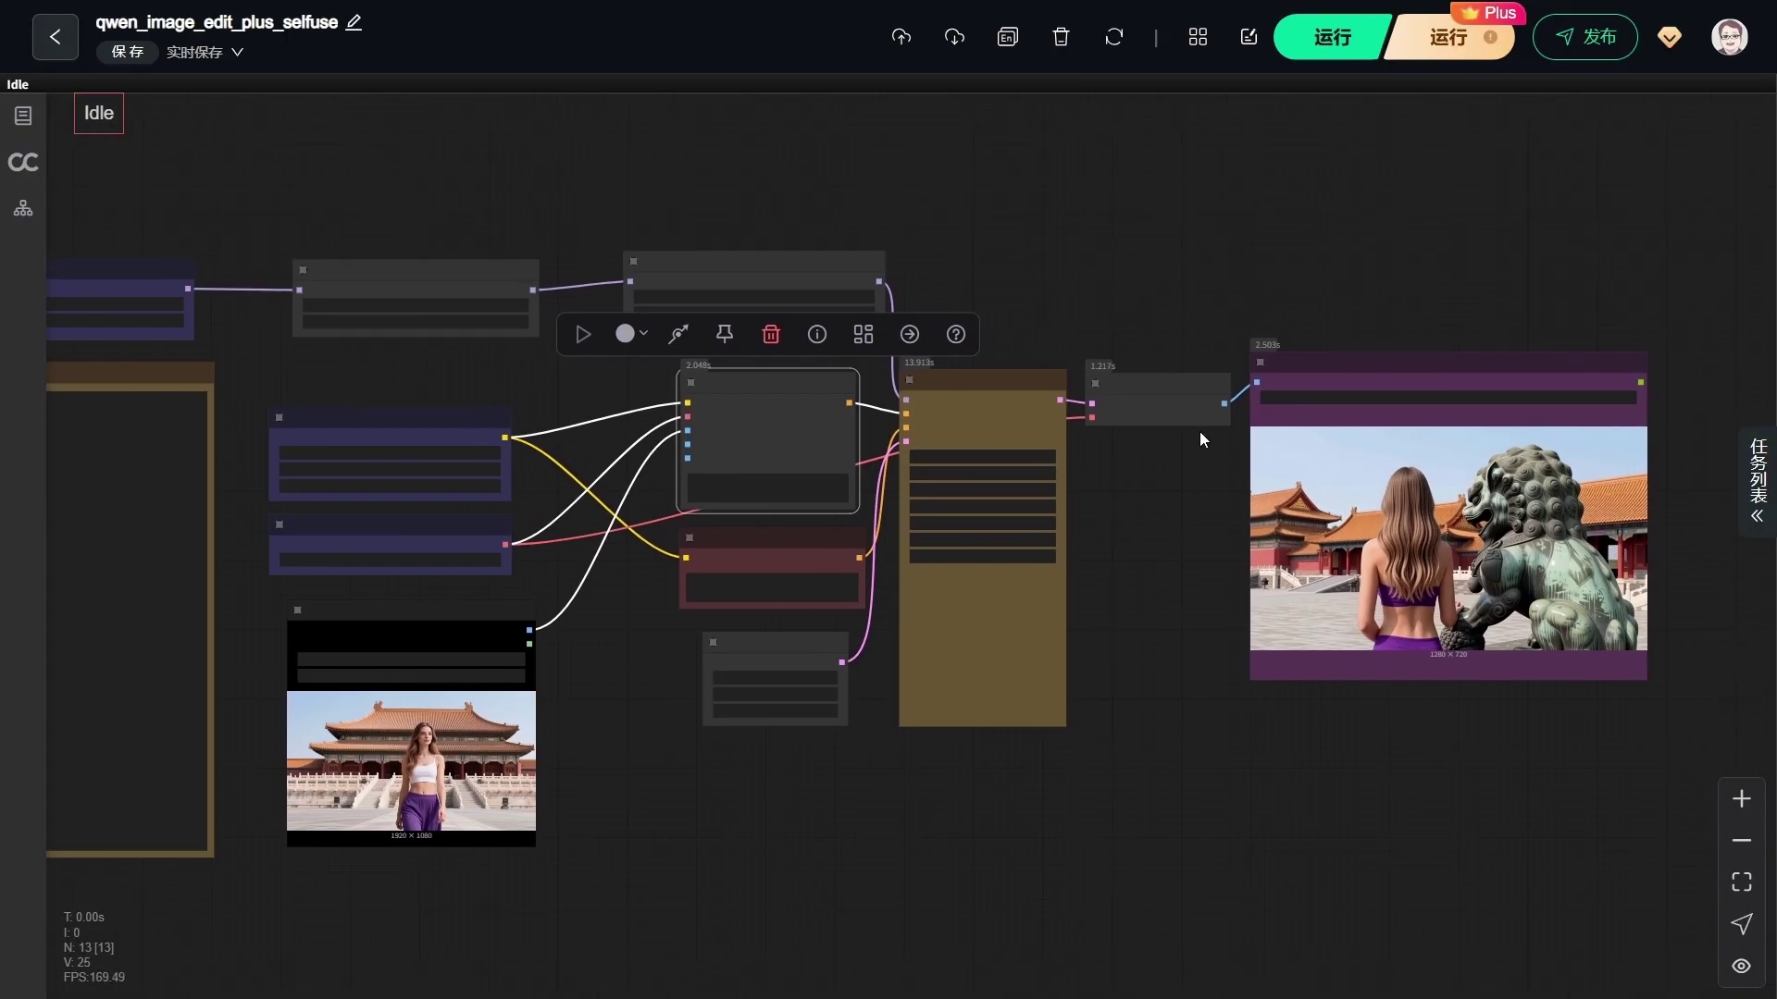
{"action": "left_click", "coordinate": [1307, 58]}
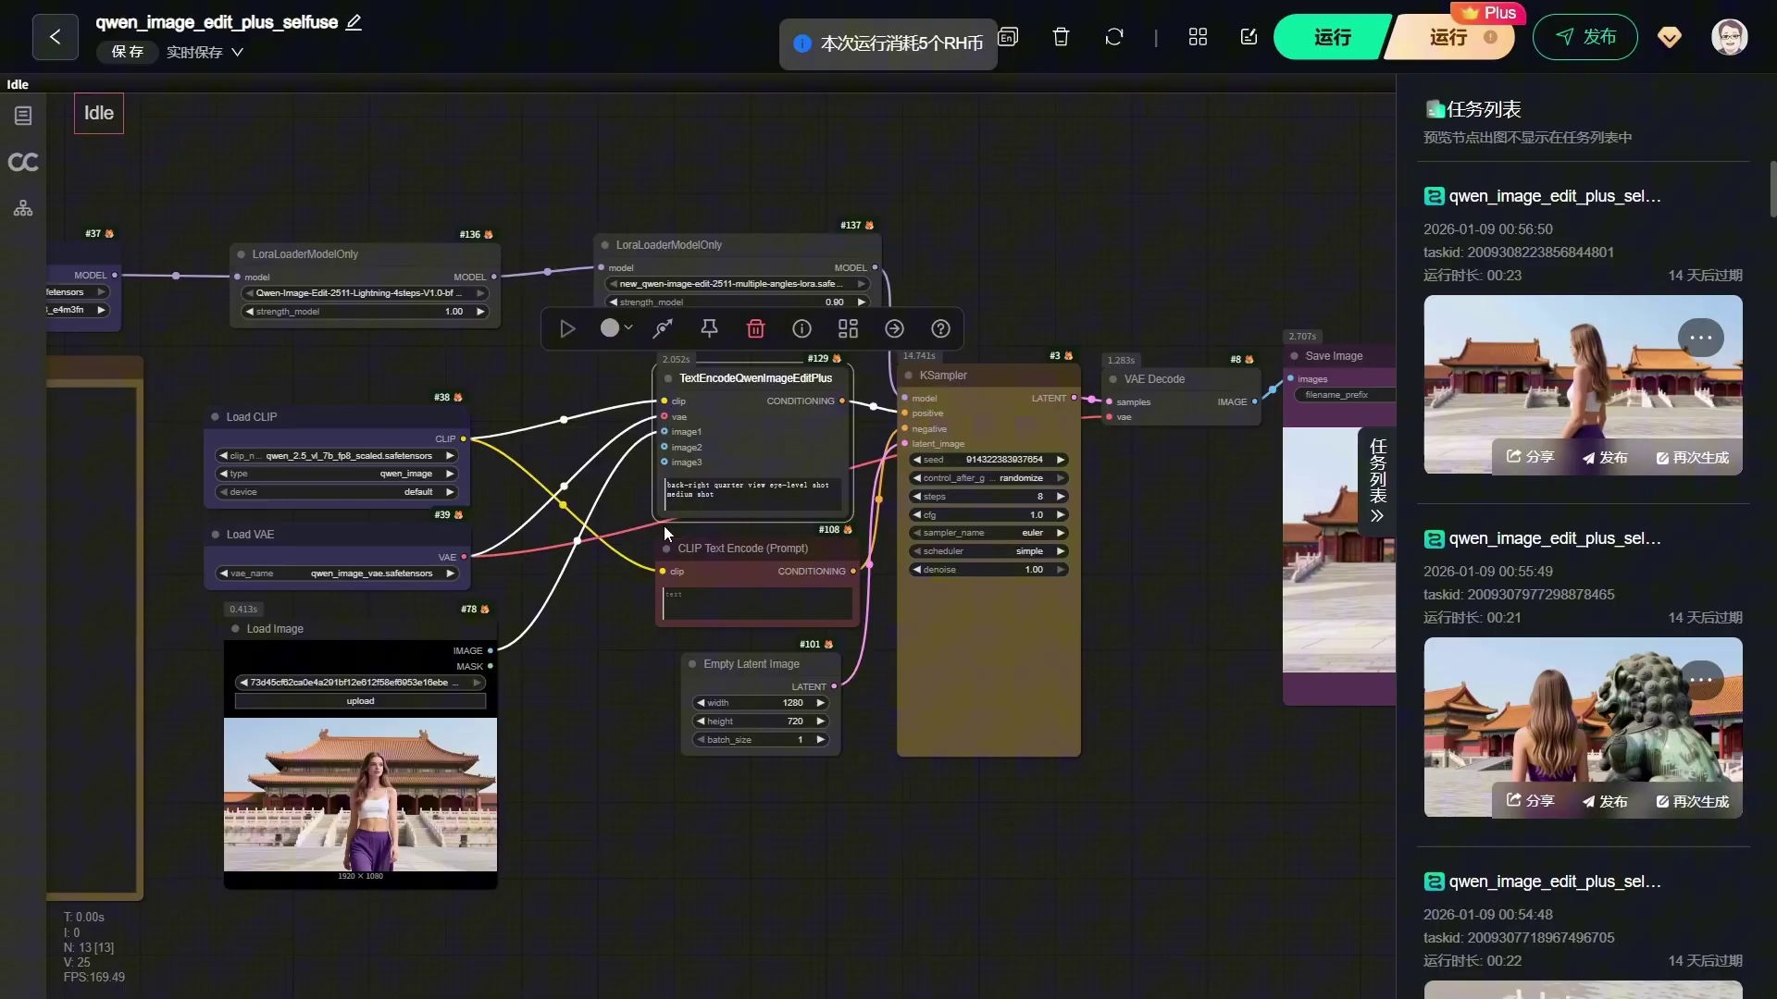
Select the front-right elevated medium shot line in the Note's angle prompts
{"action": "scroll", "coordinate": [663, 526], "scroll_direction": "up", "scroll_amount": 3}
{"action": "scroll", "coordinate": [664, 525], "scroll_direction": "up", "scroll_amount": 2}
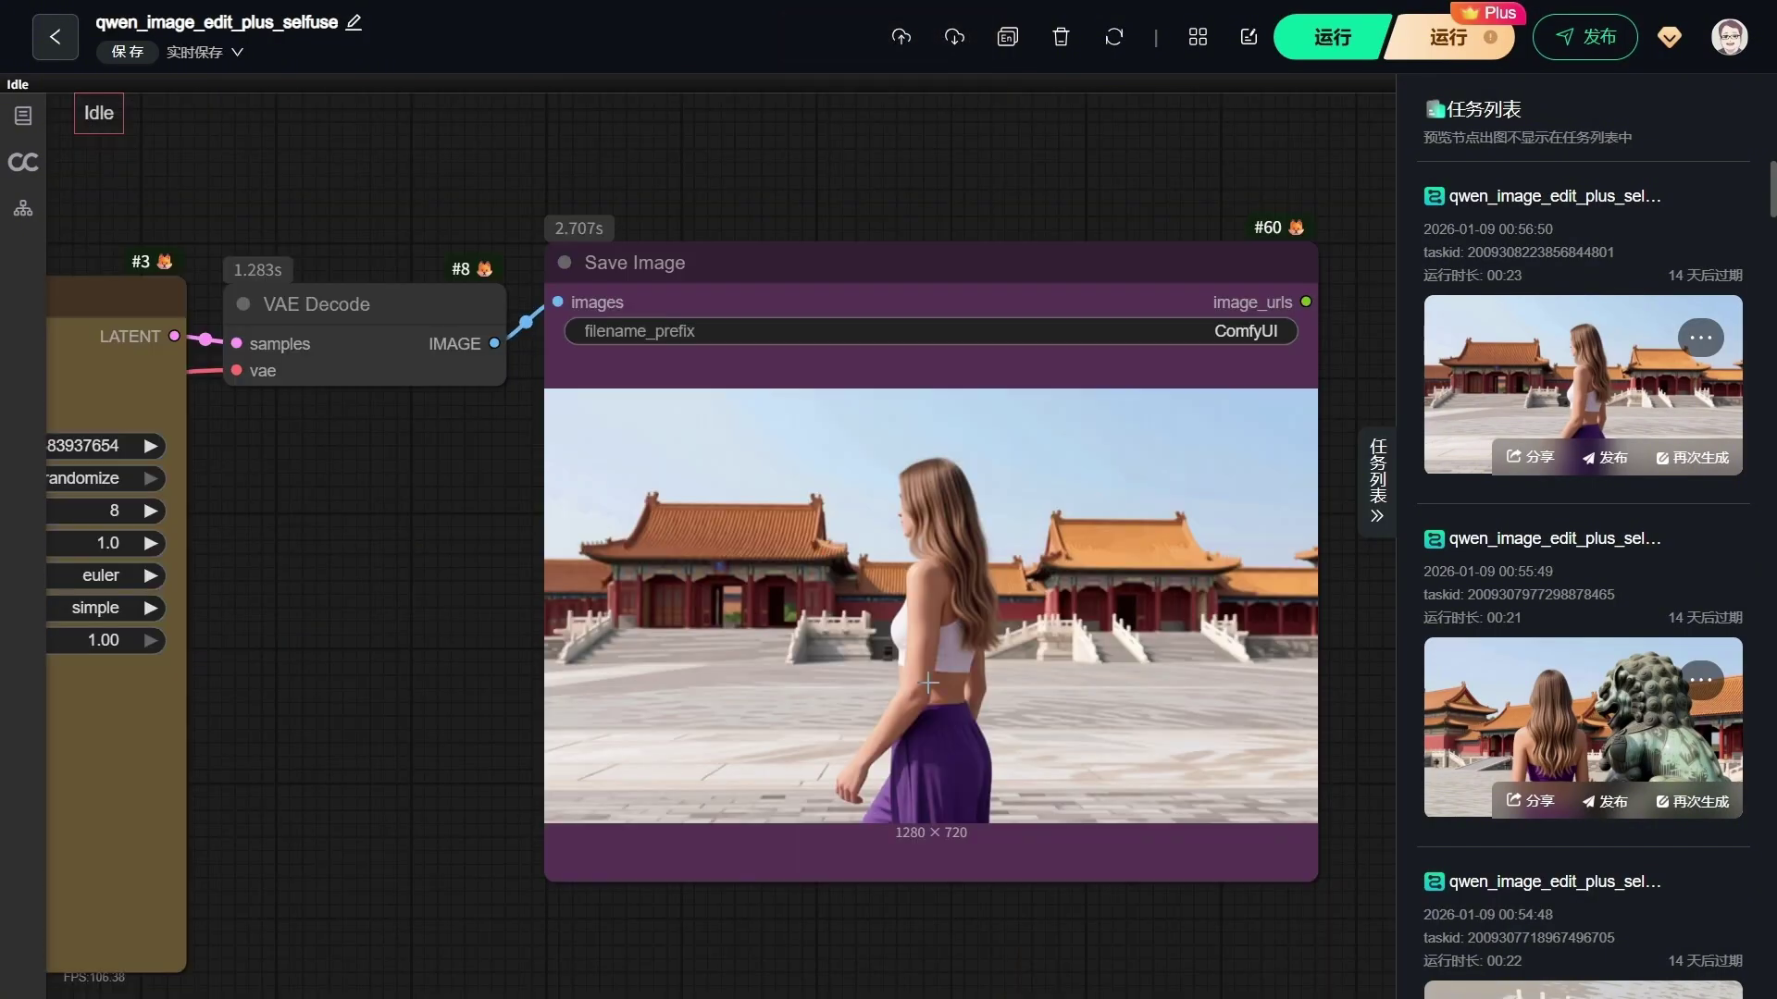
{"action": "scroll", "coordinate": [948, 618], "scroll_direction": "down", "scroll_amount": 5}
{"action": "scroll", "coordinate": [625, 686], "scroll_direction": "up", "scroll_amount": 4}
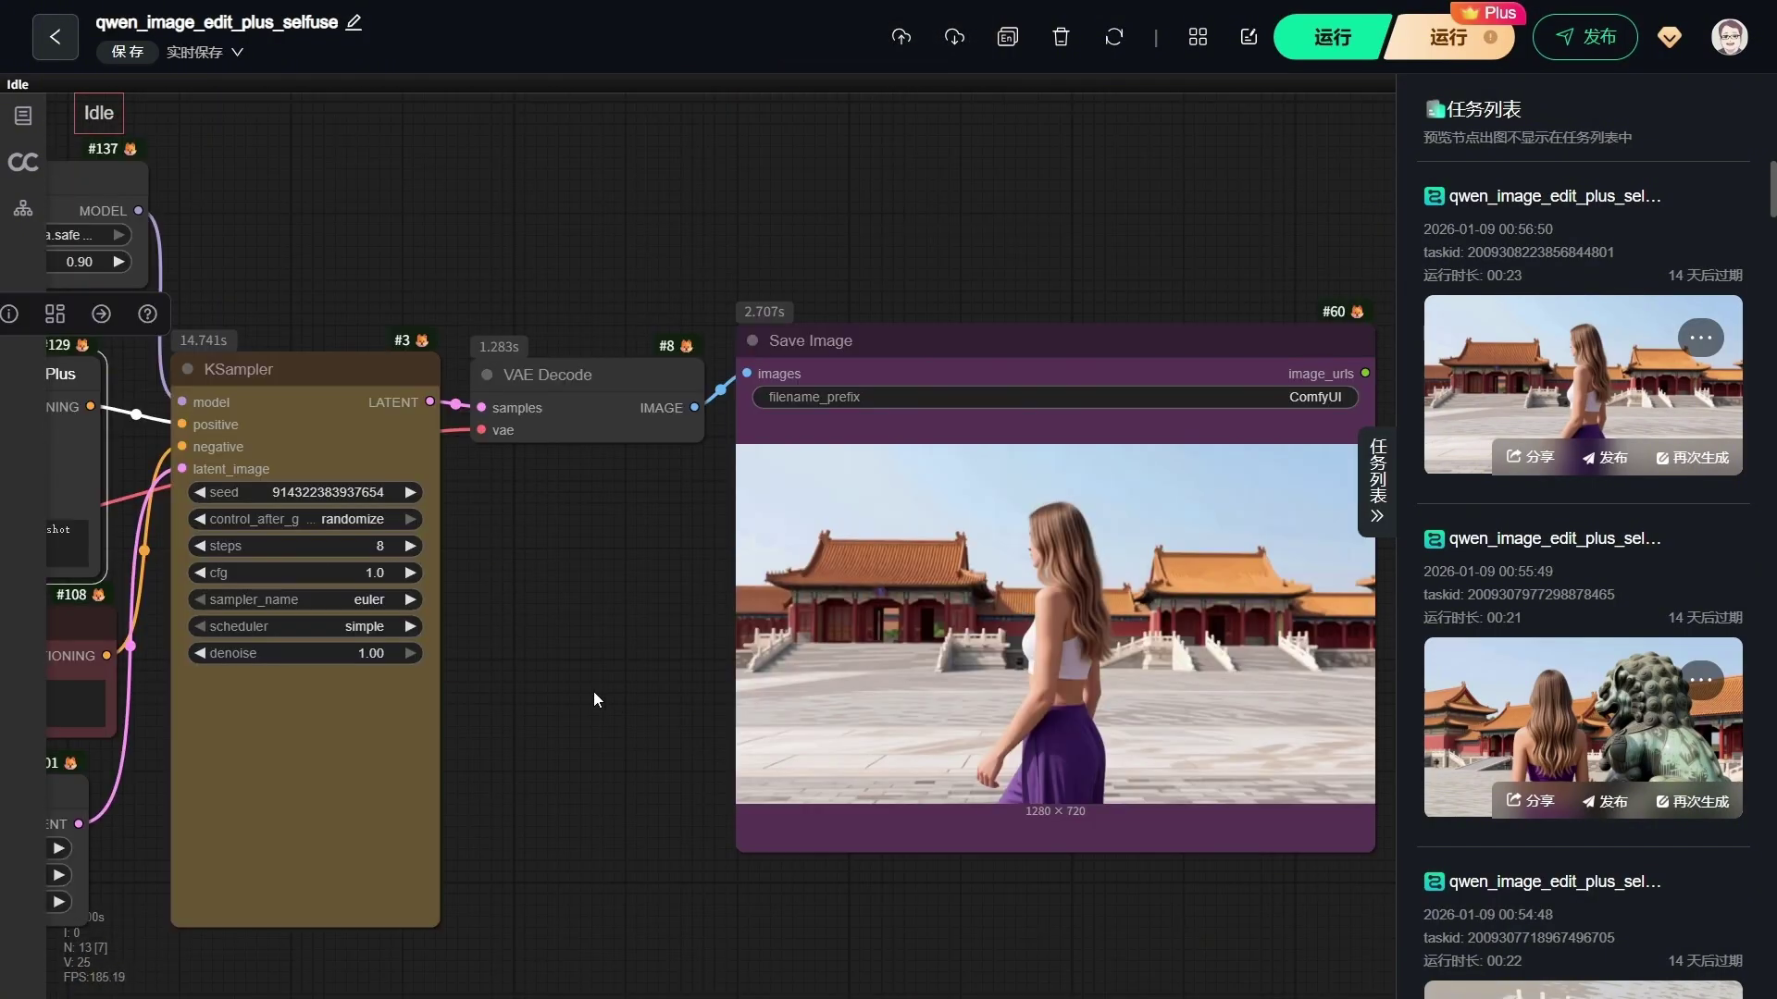
{"action": "left_click_drag", "start_coordinate": [593, 692], "coordinate": [976, 639]}
{"action": "scroll", "coordinate": [302, 527], "scroll_direction": "up", "scroll_amount": 2}
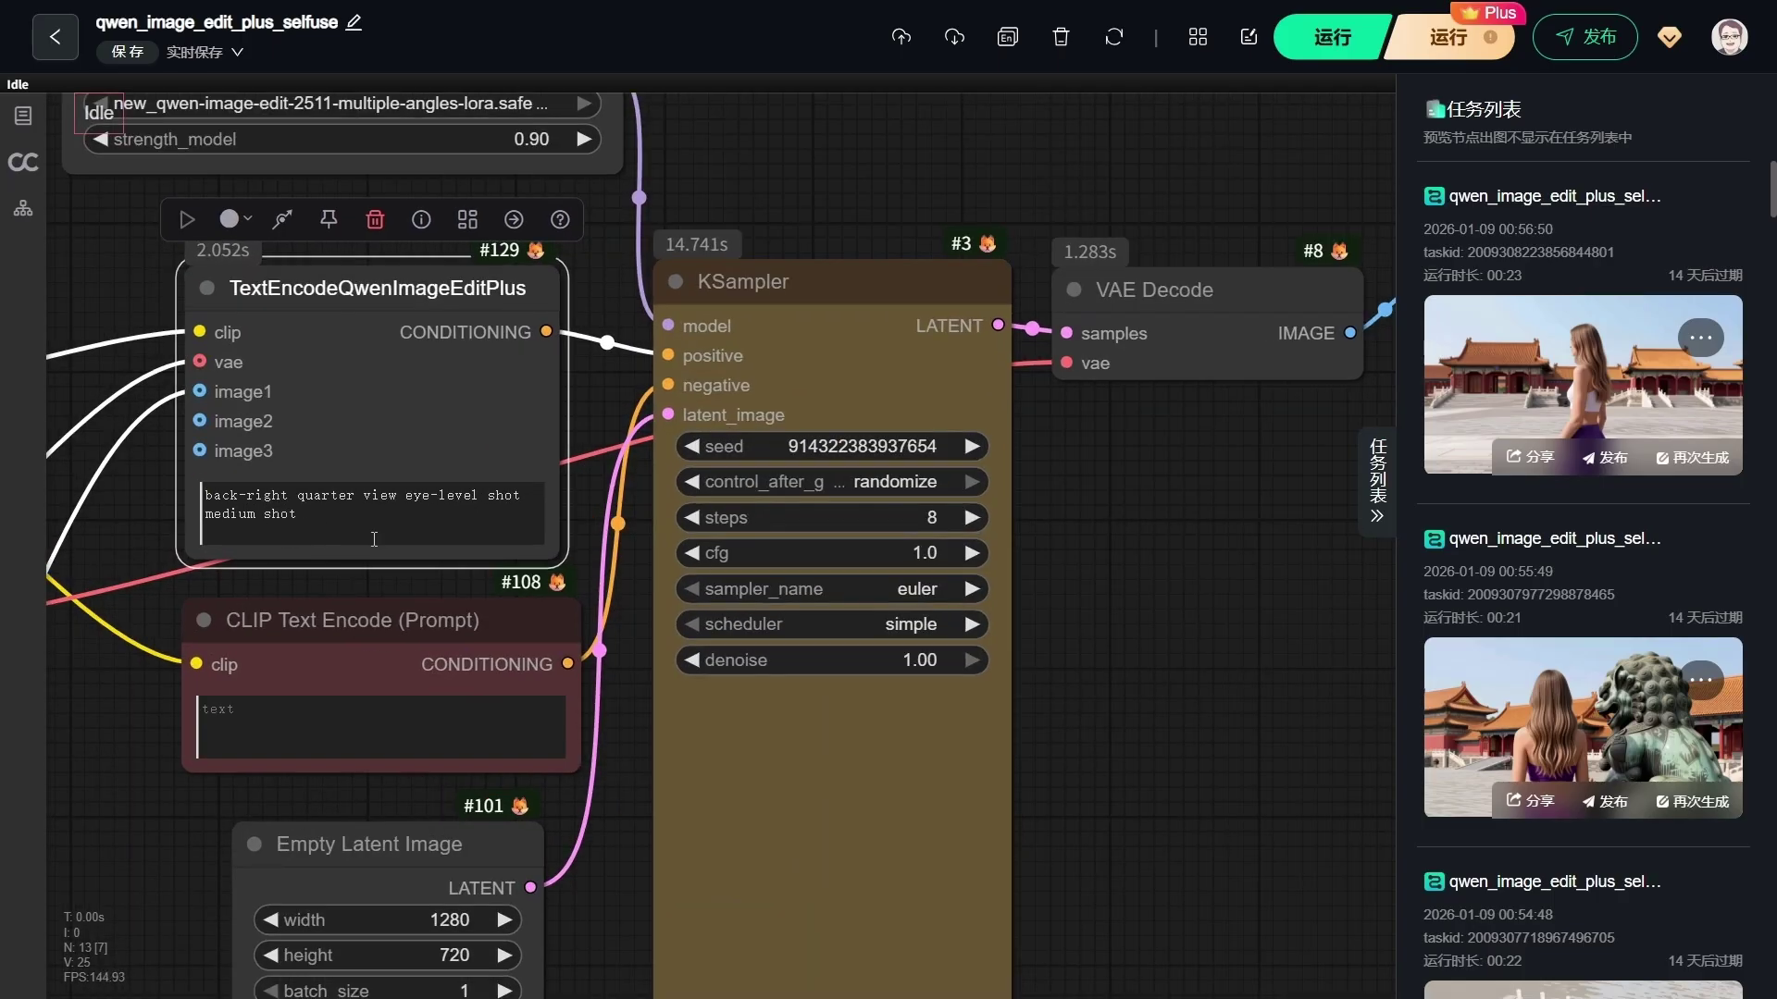
{"action": "scroll", "coordinate": [1045, 569], "scroll_direction": "down", "scroll_amount": 5}
{"action": "scroll", "coordinate": [277, 555], "scroll_direction": "up", "scroll_amount": 4}
{"action": "scroll", "coordinate": [370, 601], "scroll_direction": "up", "scroll_amount": 1}
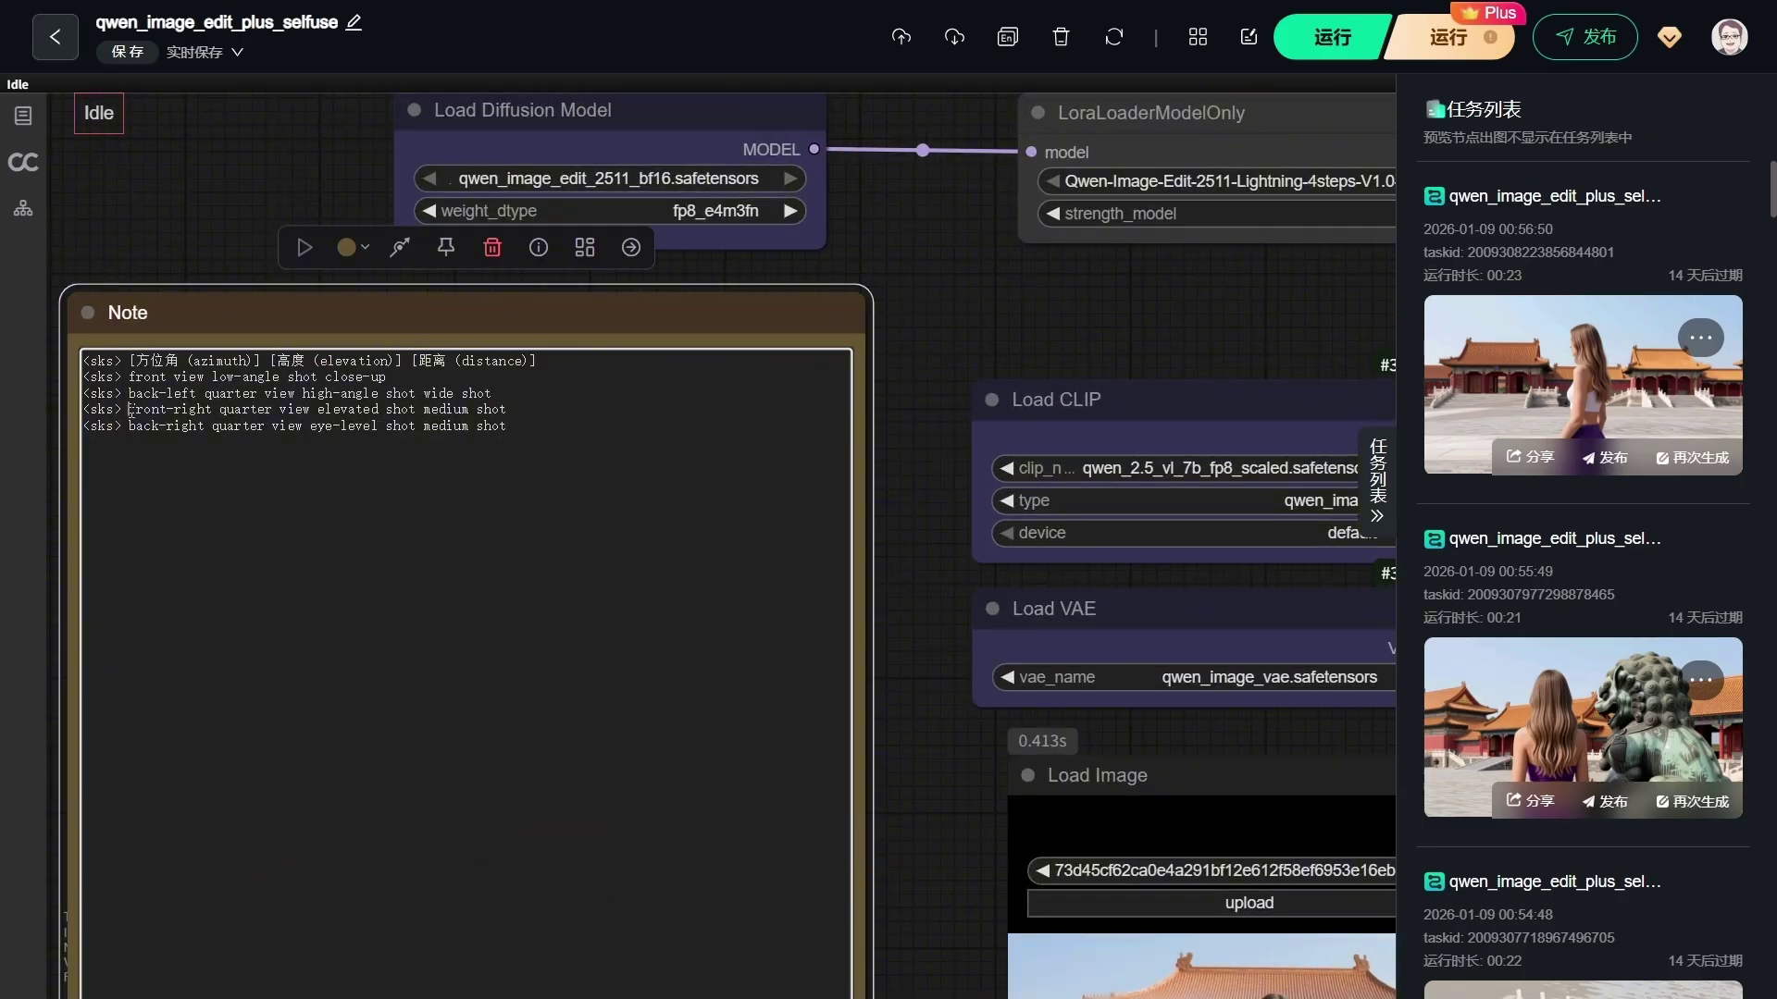
{"action": "left_click_drag", "start_coordinate": [83, 409], "coordinate": [466, 421]}
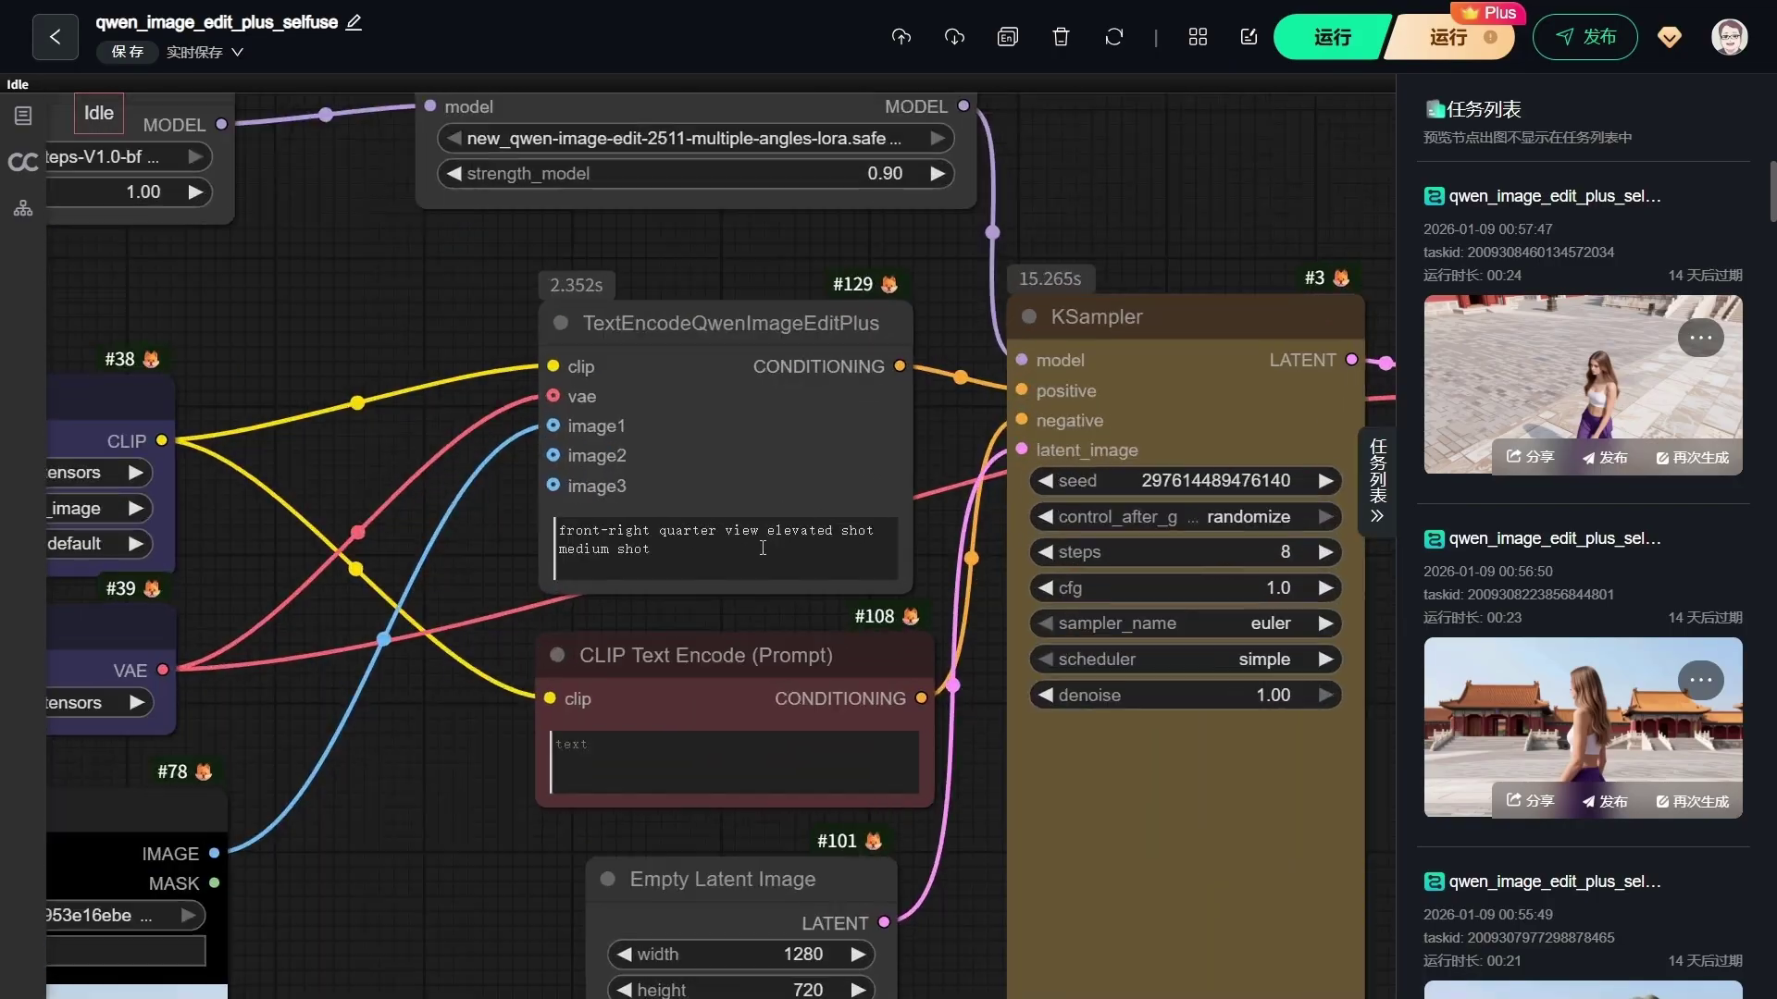
Replace the angle prompt with 'back-left quarter view high-angle wide shot'
{"action": "left_click", "coordinate": [762, 548]}
{"action": "key", "text": "ctrl+a"}
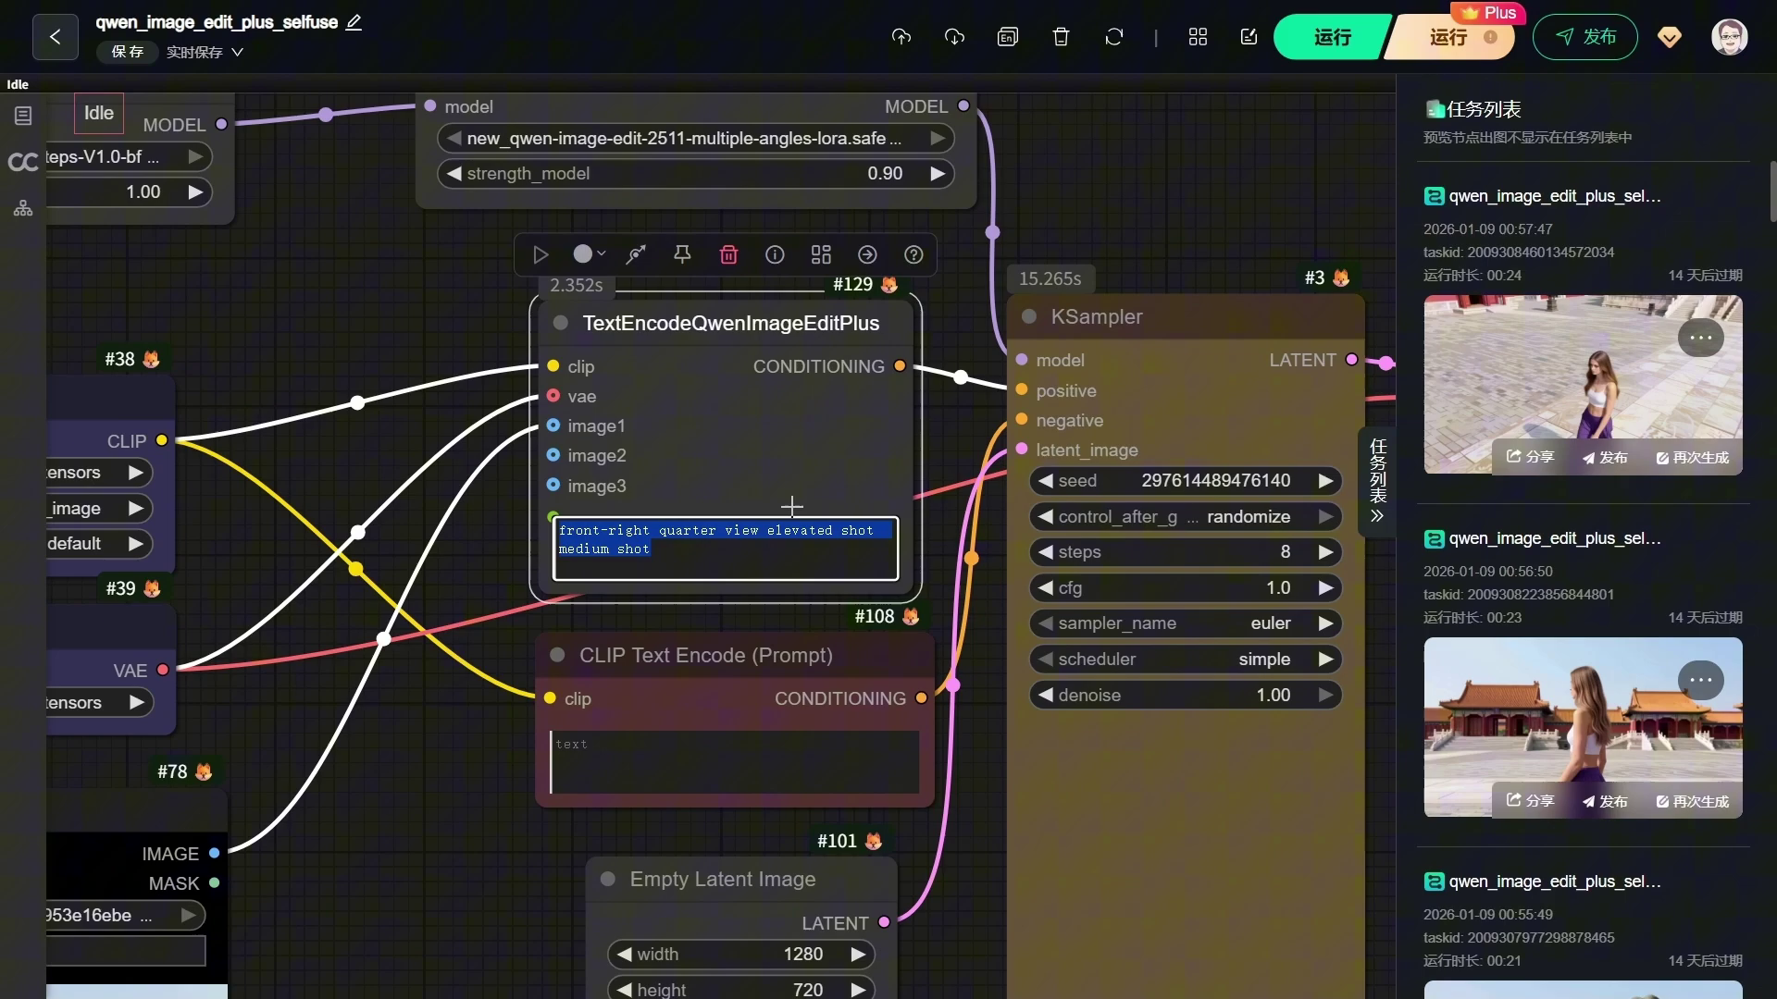
{"action": "type", "text": "back-left quarter view high-angle shot wide shot"}
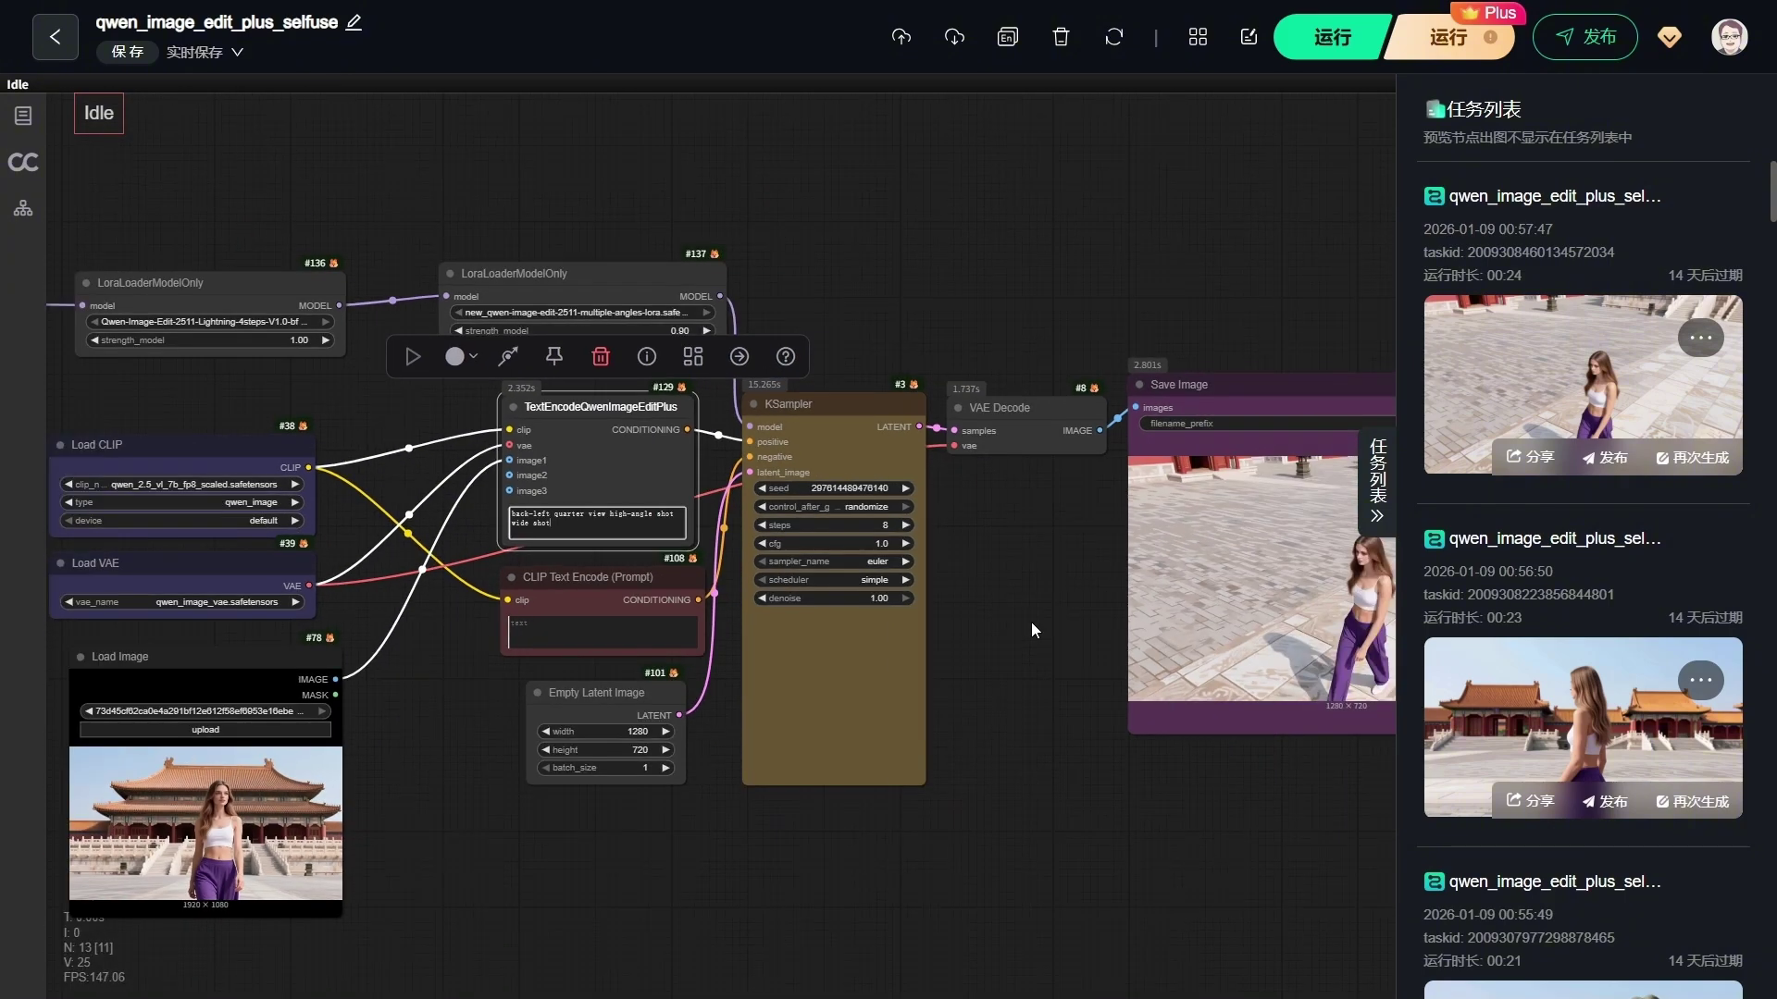
Render the back-left high-angle wide shot and fit the whole graph in view
{"action": "scroll", "coordinate": [902, 458], "scroll_direction": "up", "scroll_amount": 2}
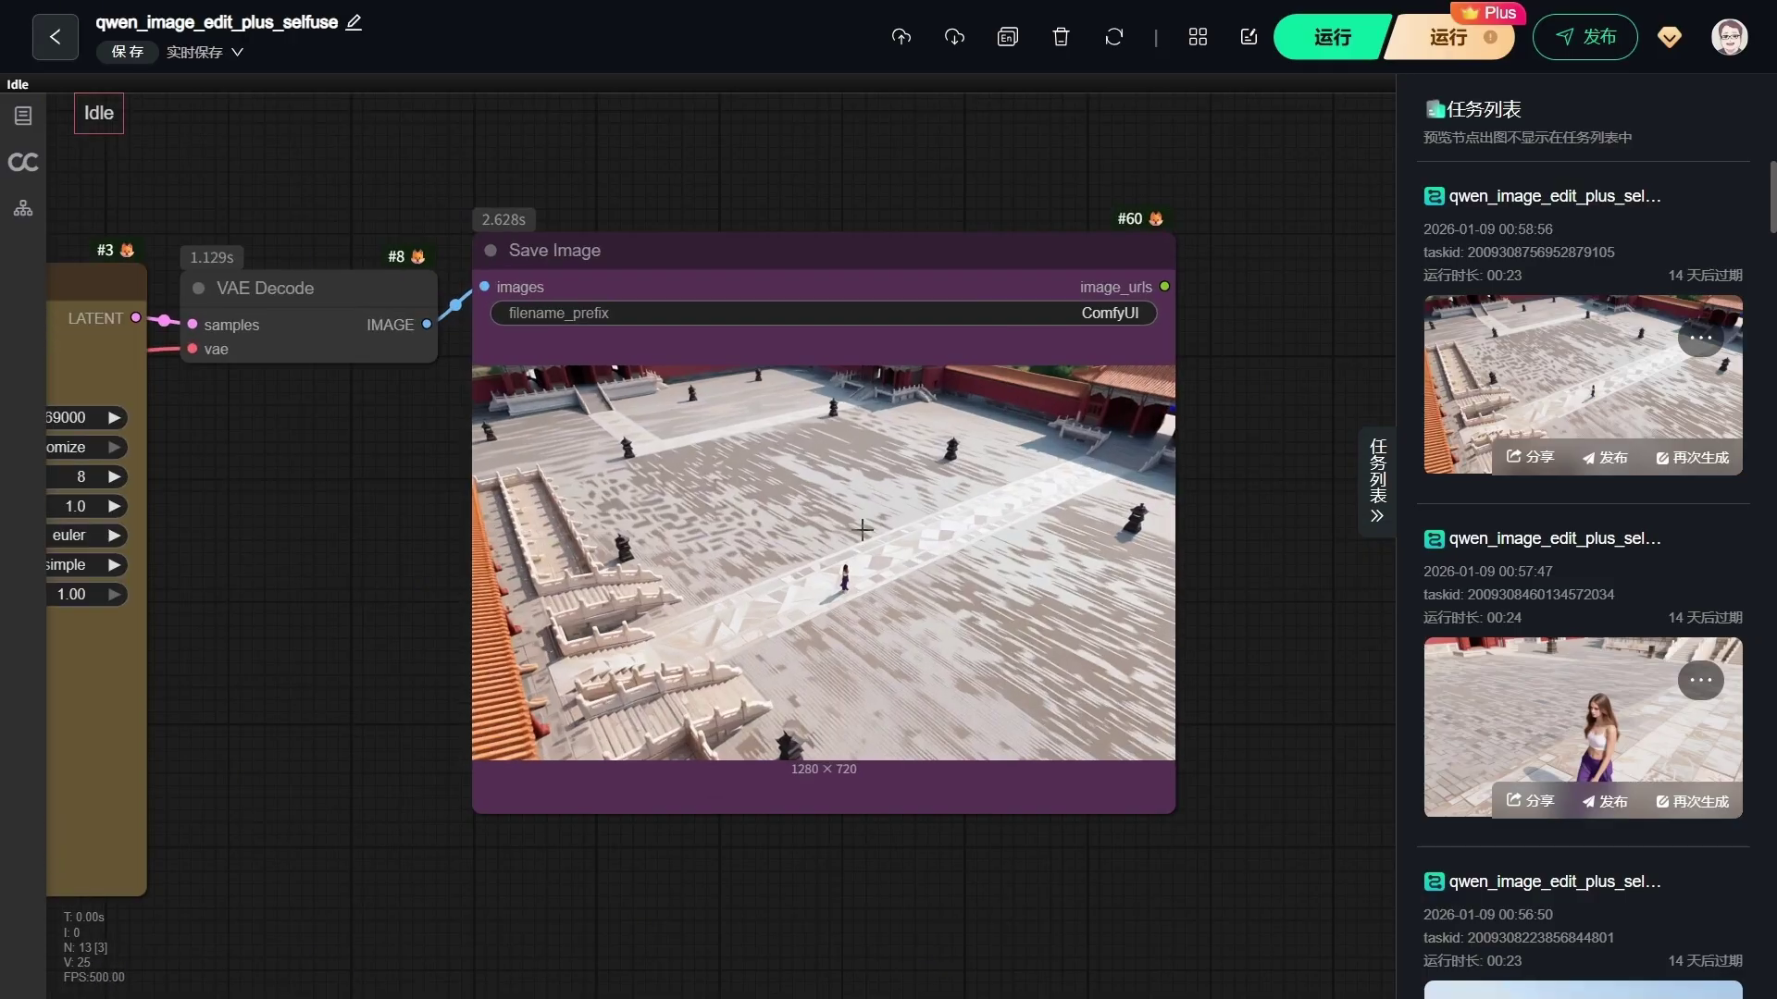
{"action": "scroll", "coordinate": [855, 510], "scroll_direction": "up", "scroll_amount": 1}
{"action": "scroll", "coordinate": [856, 516], "scroll_direction": "up", "scroll_amount": 1}
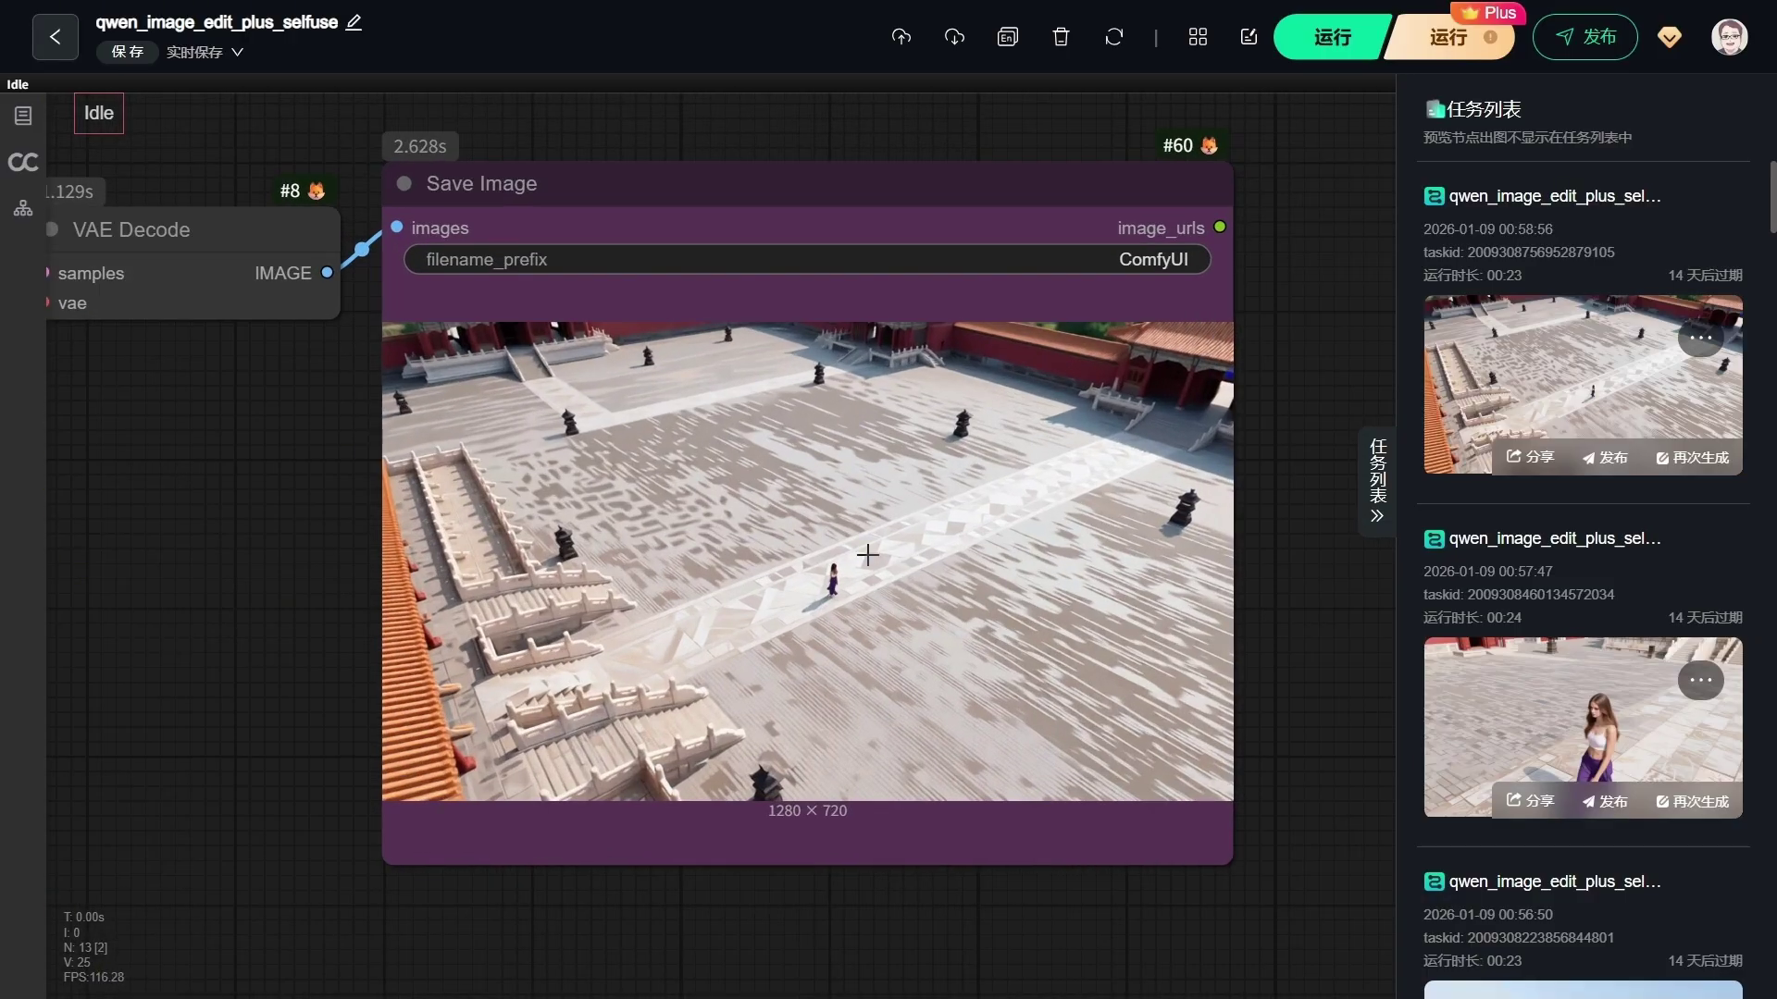
{"action": "left_click", "coordinate": [1318, 46]}
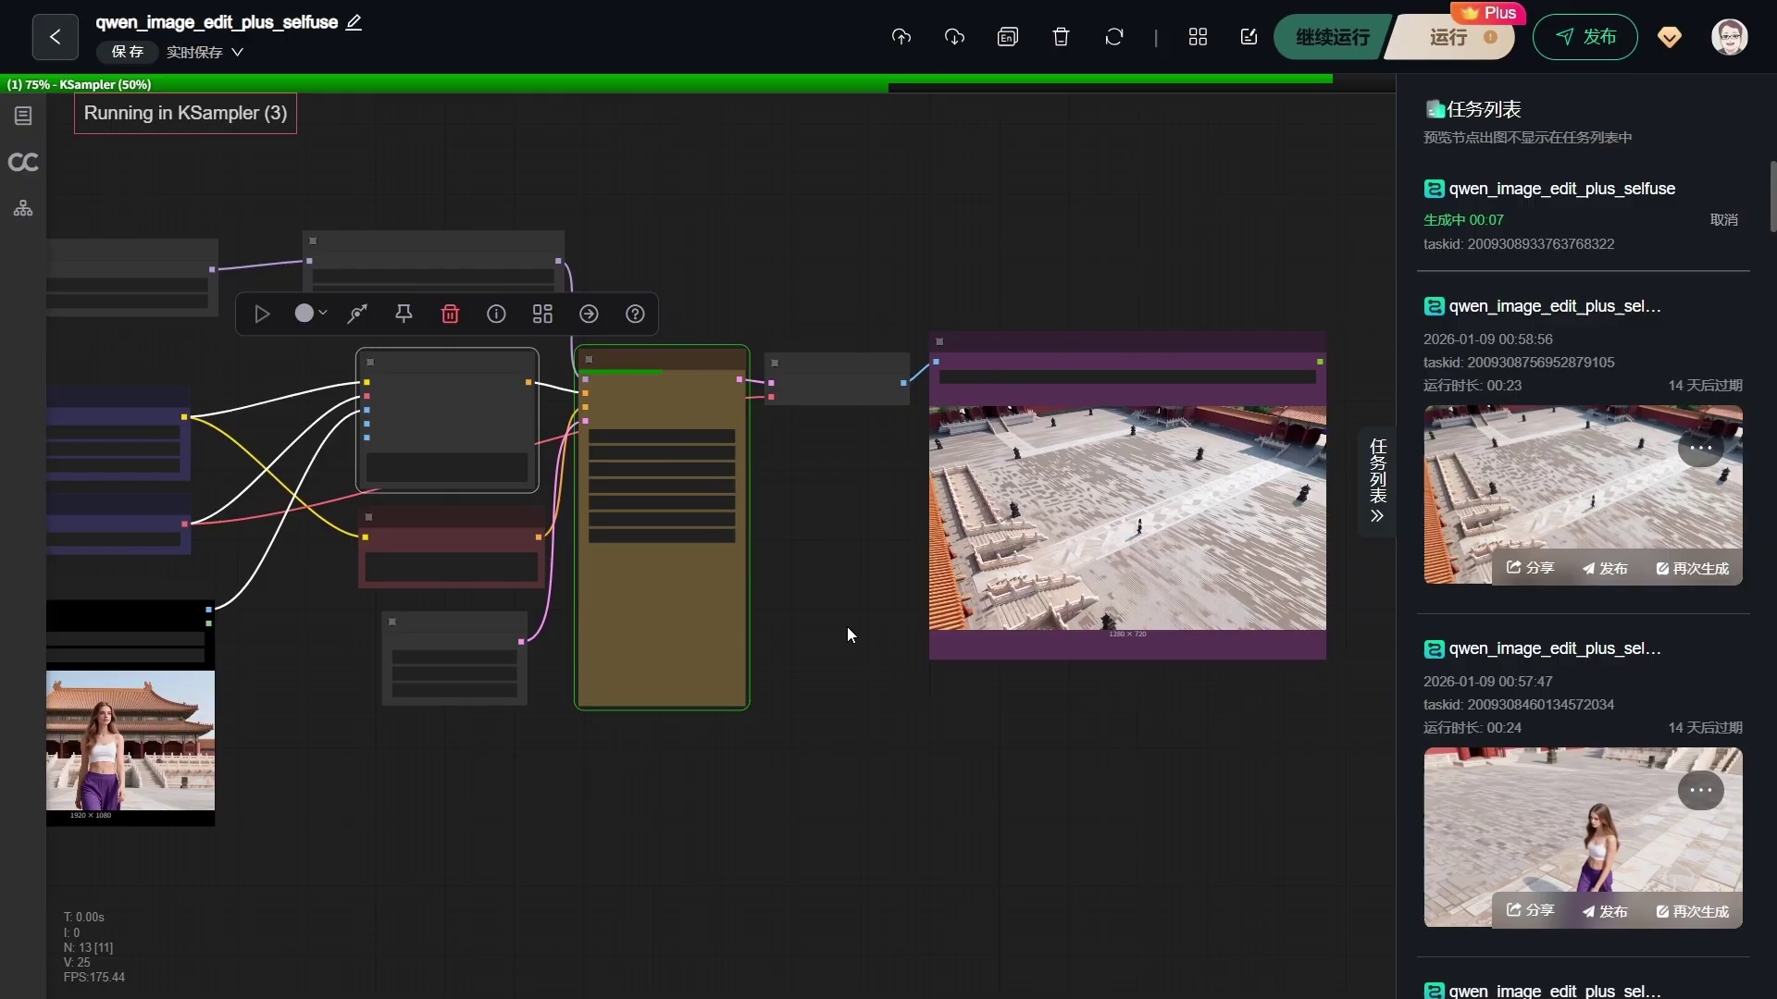
{"action": "scroll", "coordinate": [1032, 525], "scroll_direction": "up", "scroll_amount": 10}
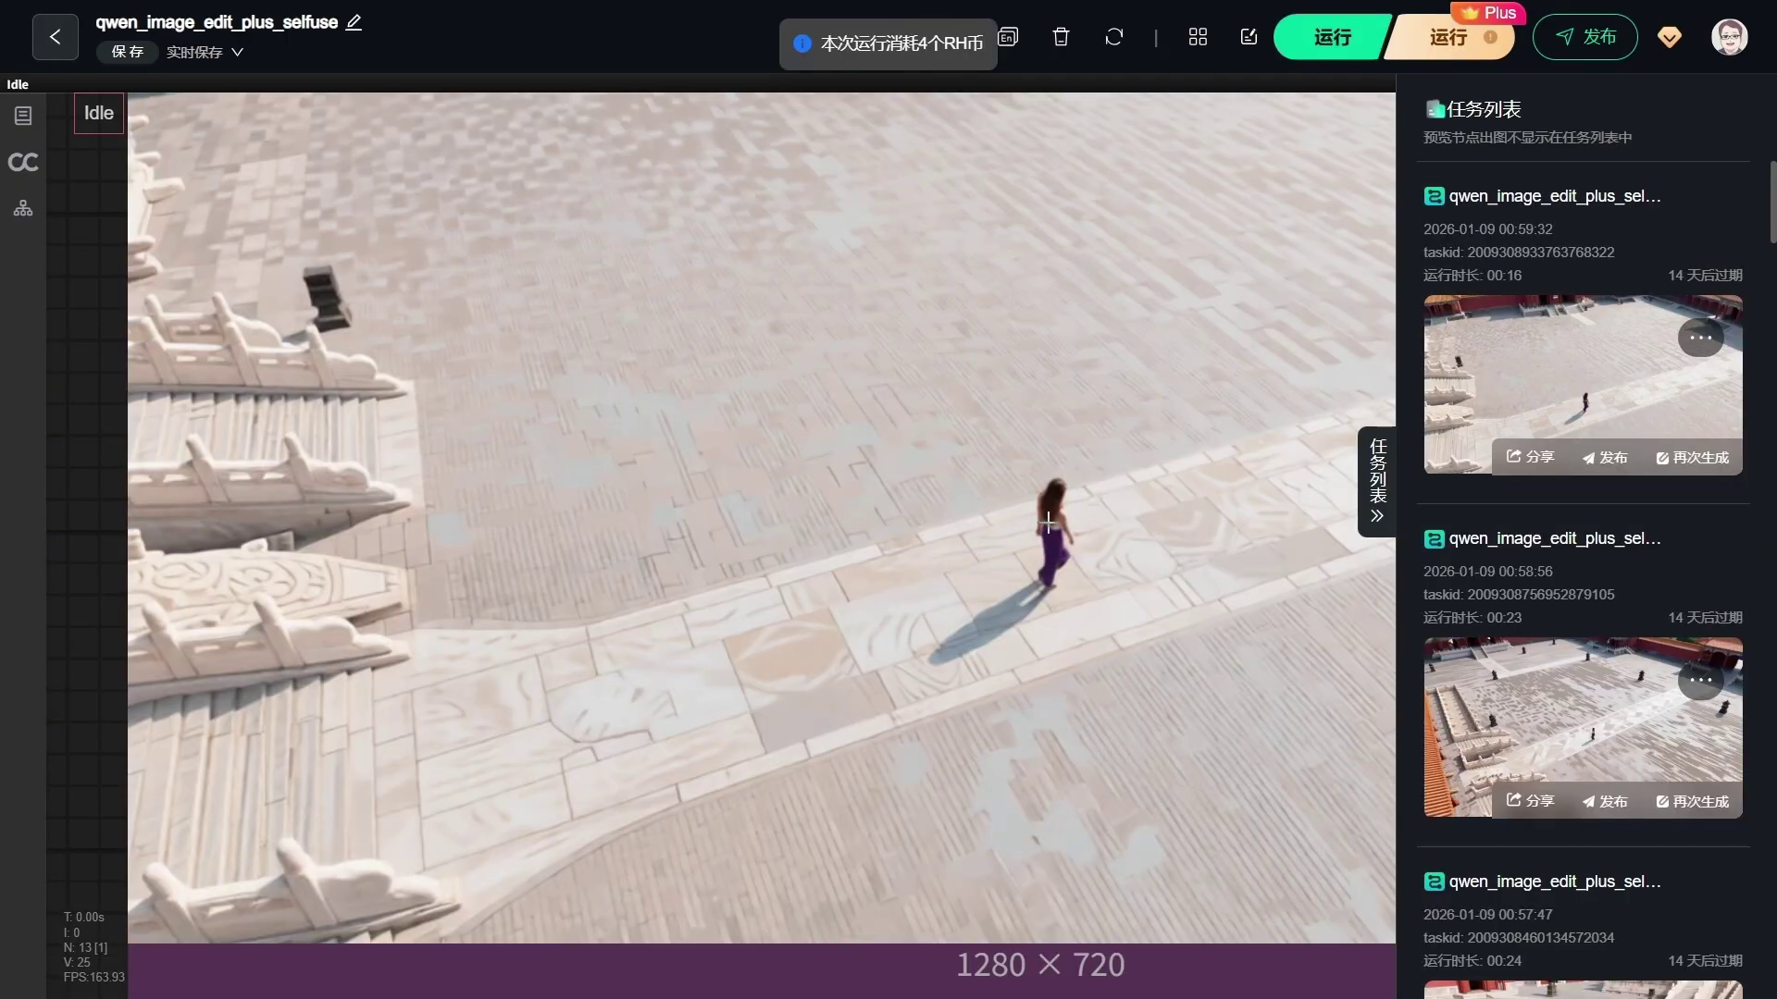
{"action": "key", "text": "."}
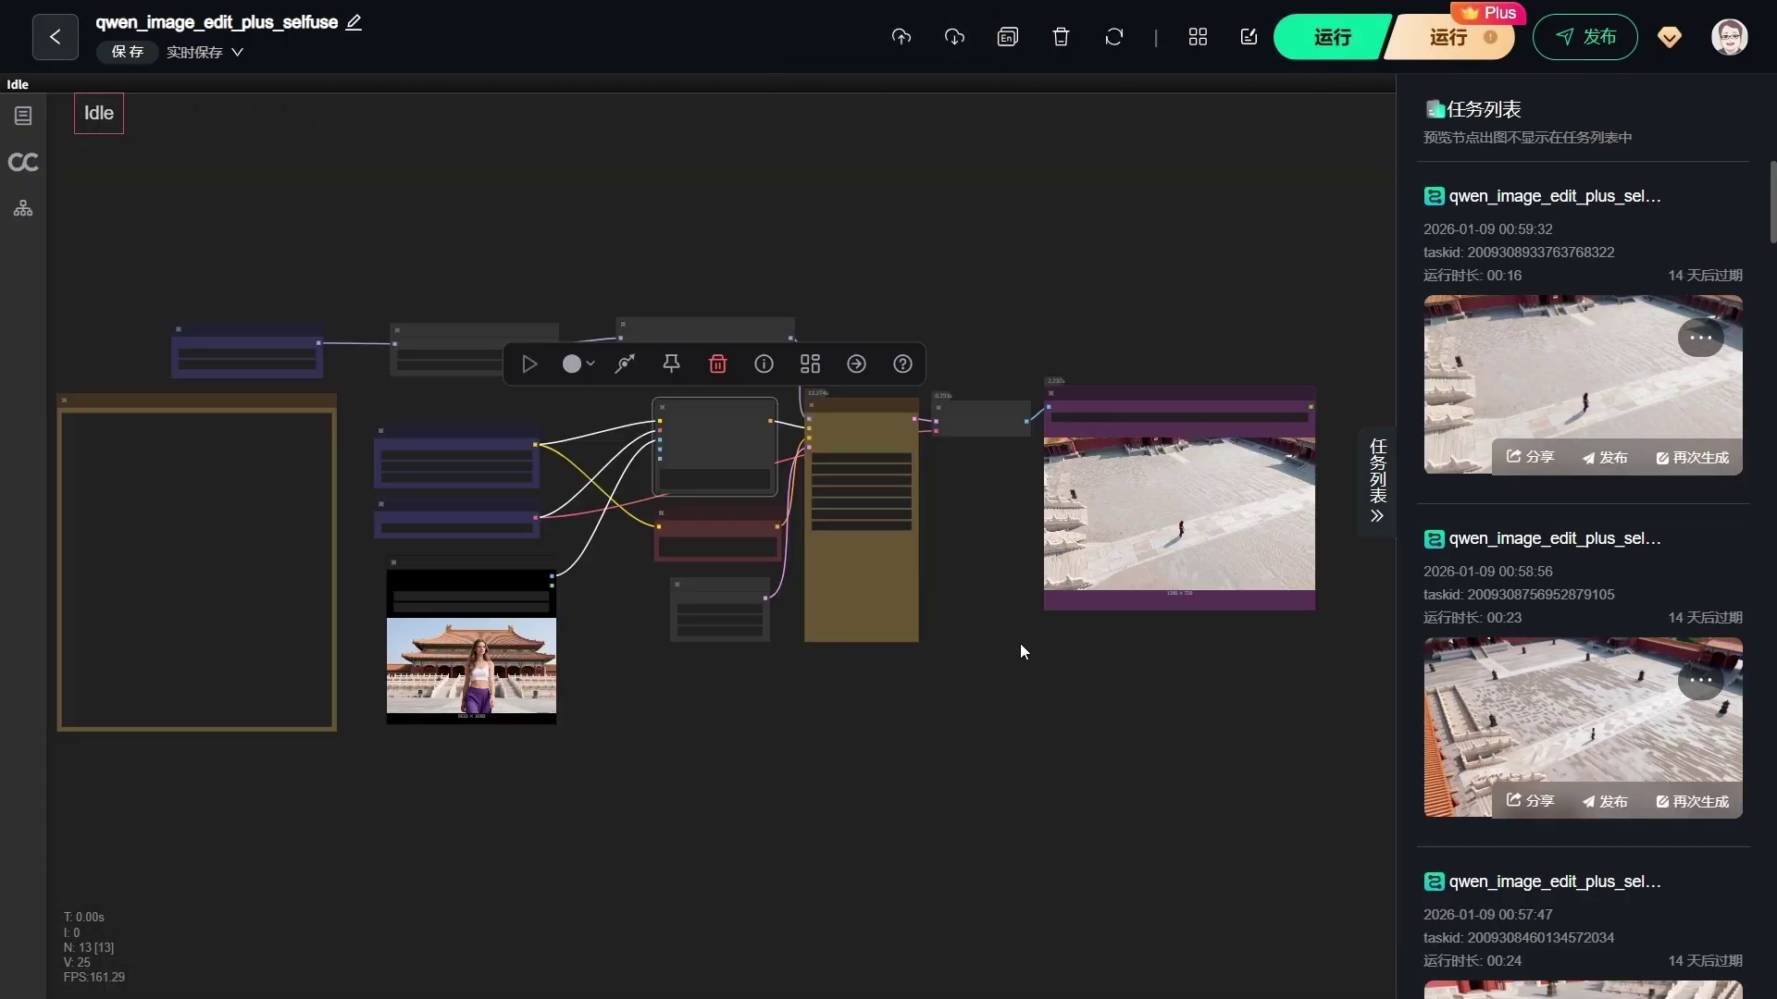